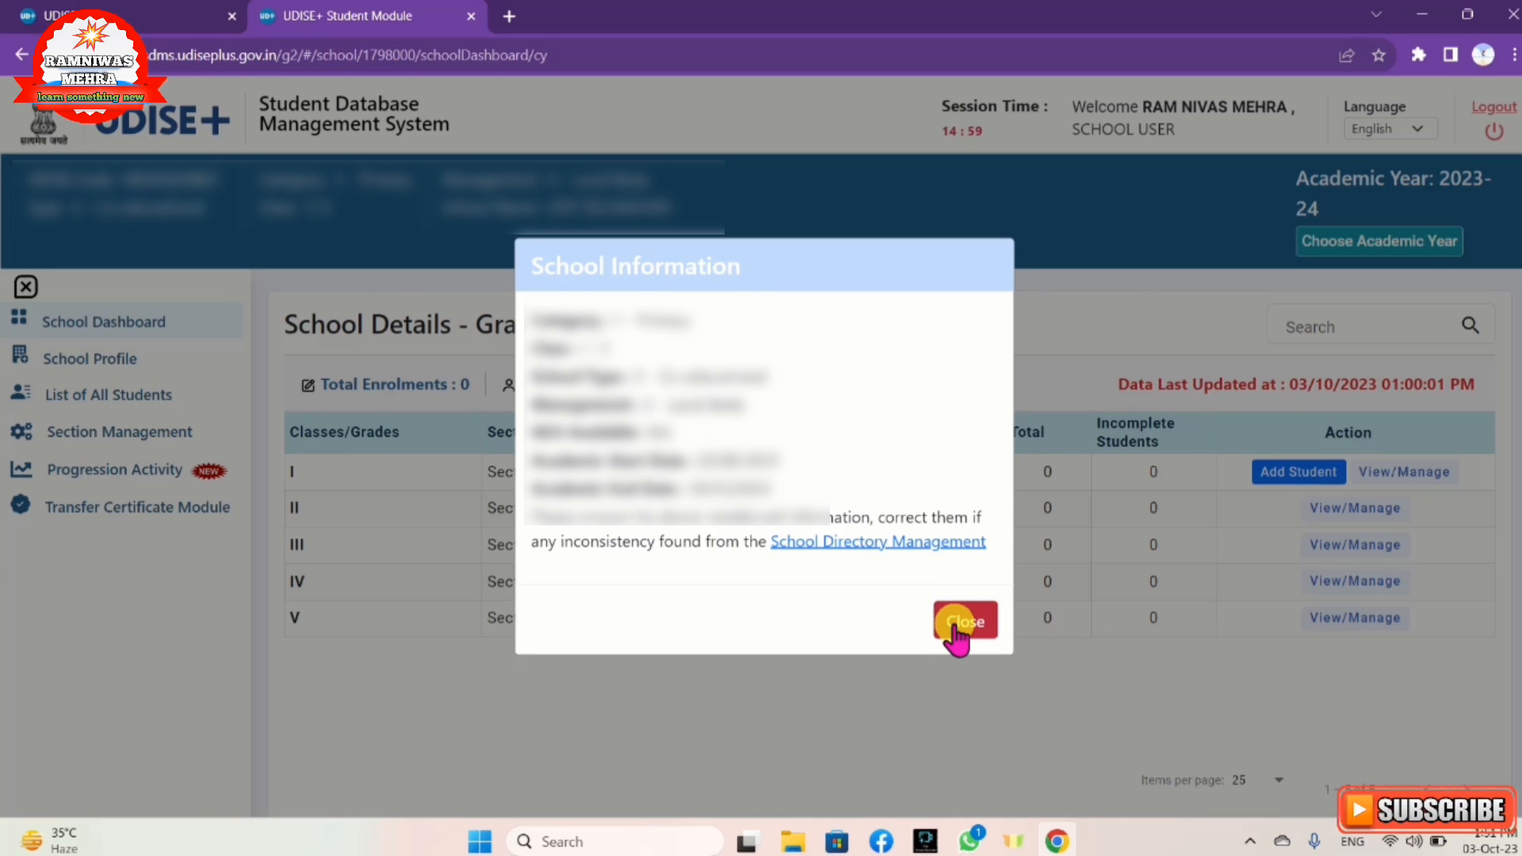
# Step: Close the School Information notice, then open and dismiss Chrome's three-dot menu
pyautogui.click(955, 623)
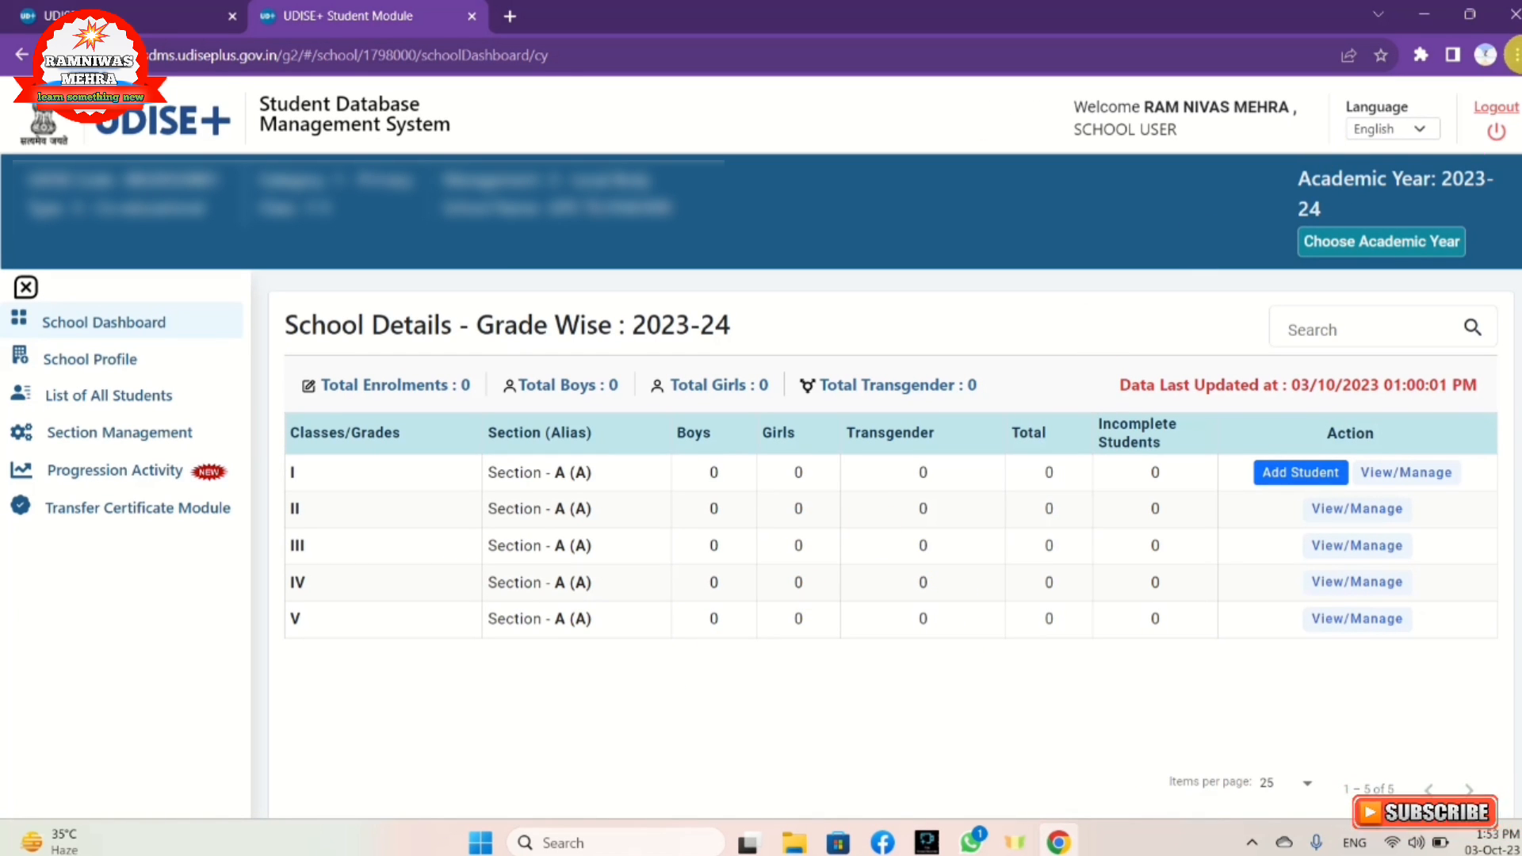
pyautogui.click(1515, 54)
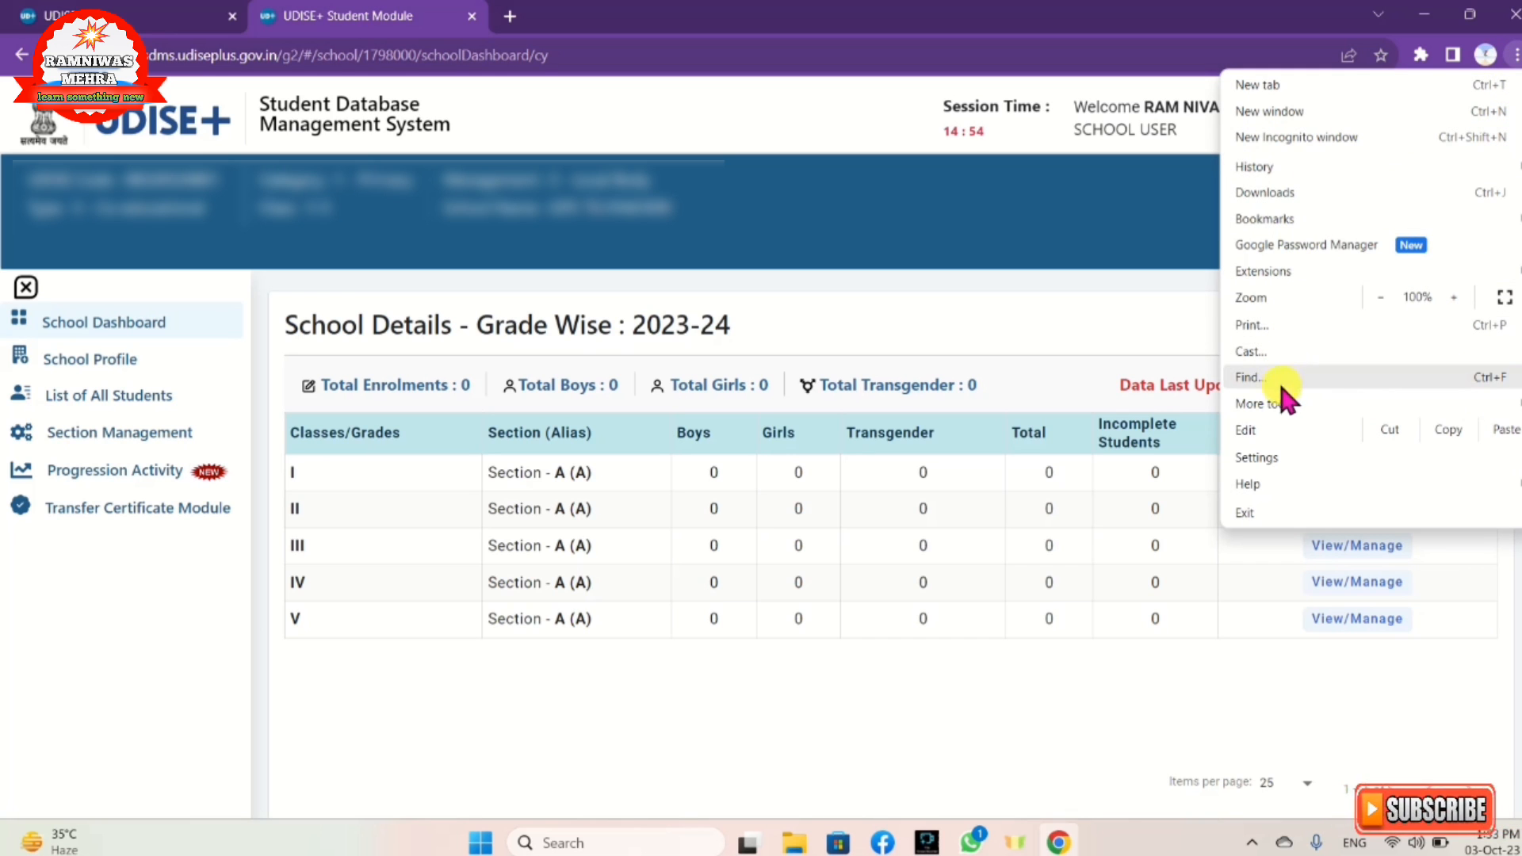
pyautogui.moveTo(1347, 401)
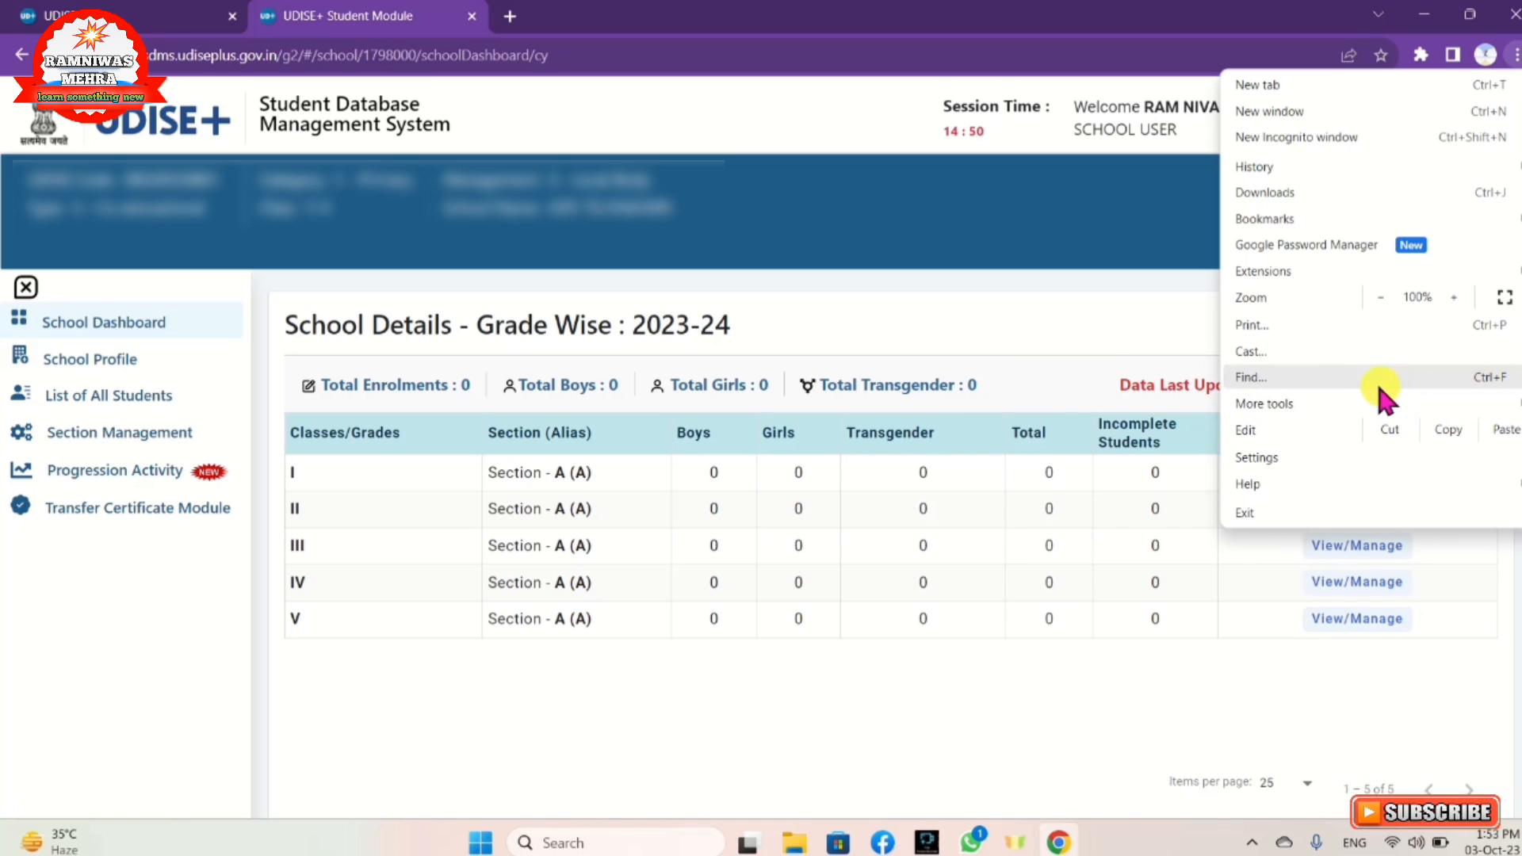
pyautogui.click(1092, 325)
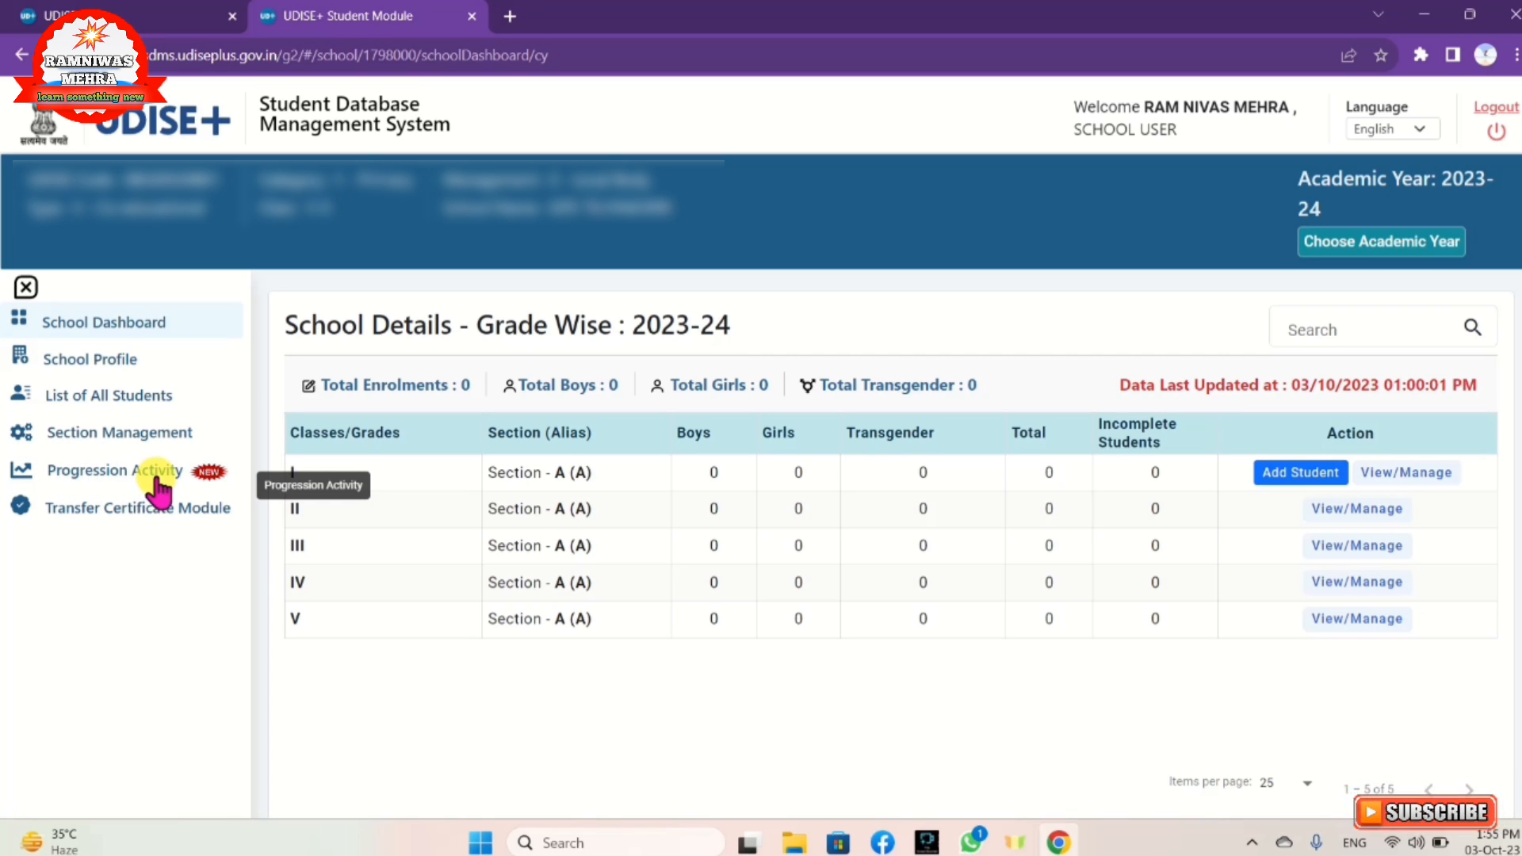
# Step: Go to Progression Activity from the left sidebar
pyautogui.click(157, 475)
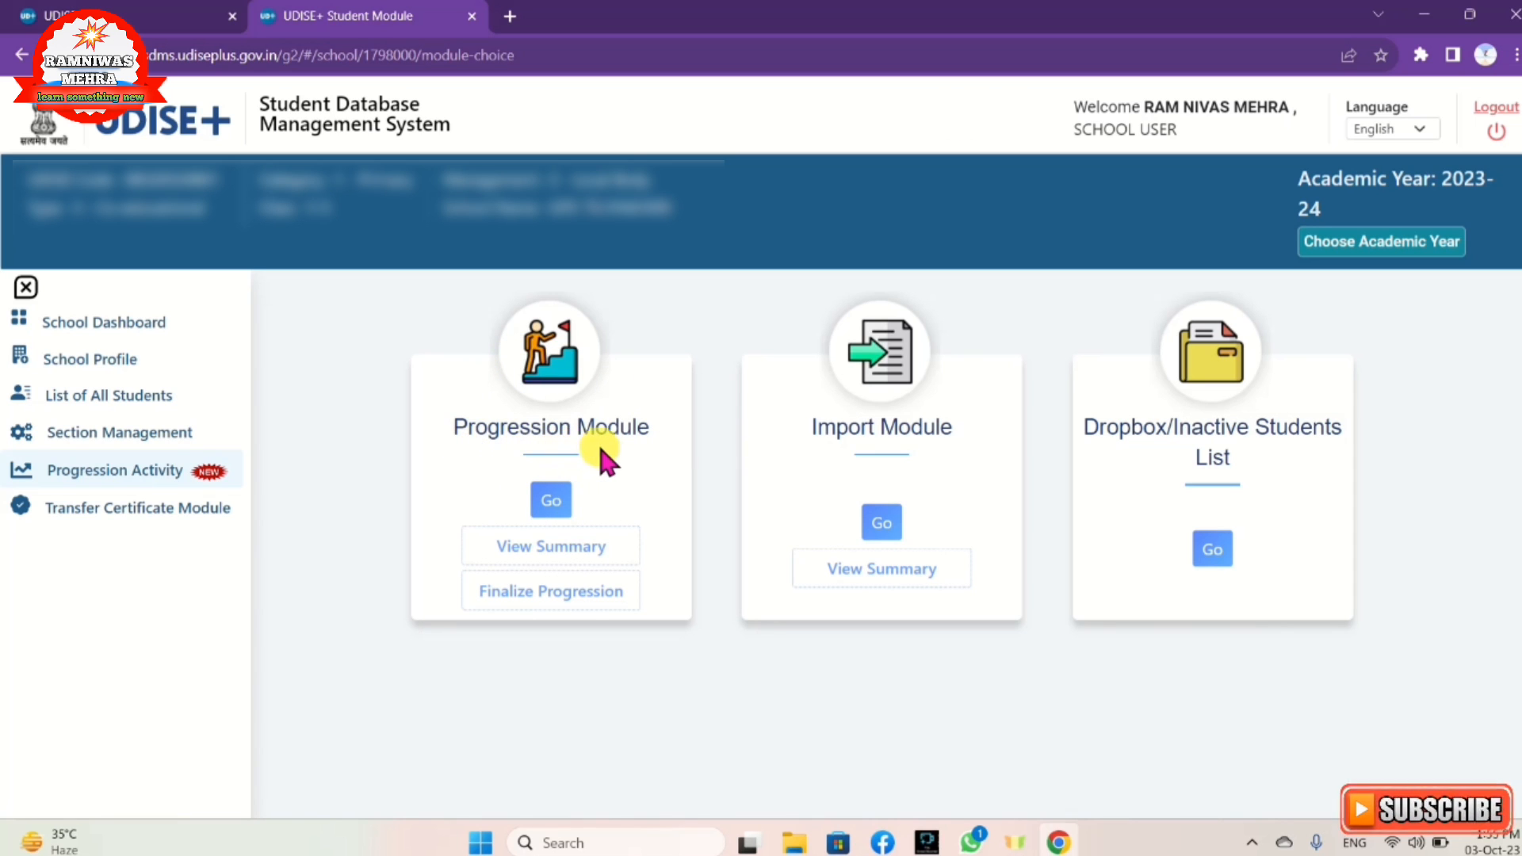
# Step: Start the Progression Module for 2022-23 to 2023-24 promotions
pyautogui.click(550, 506)
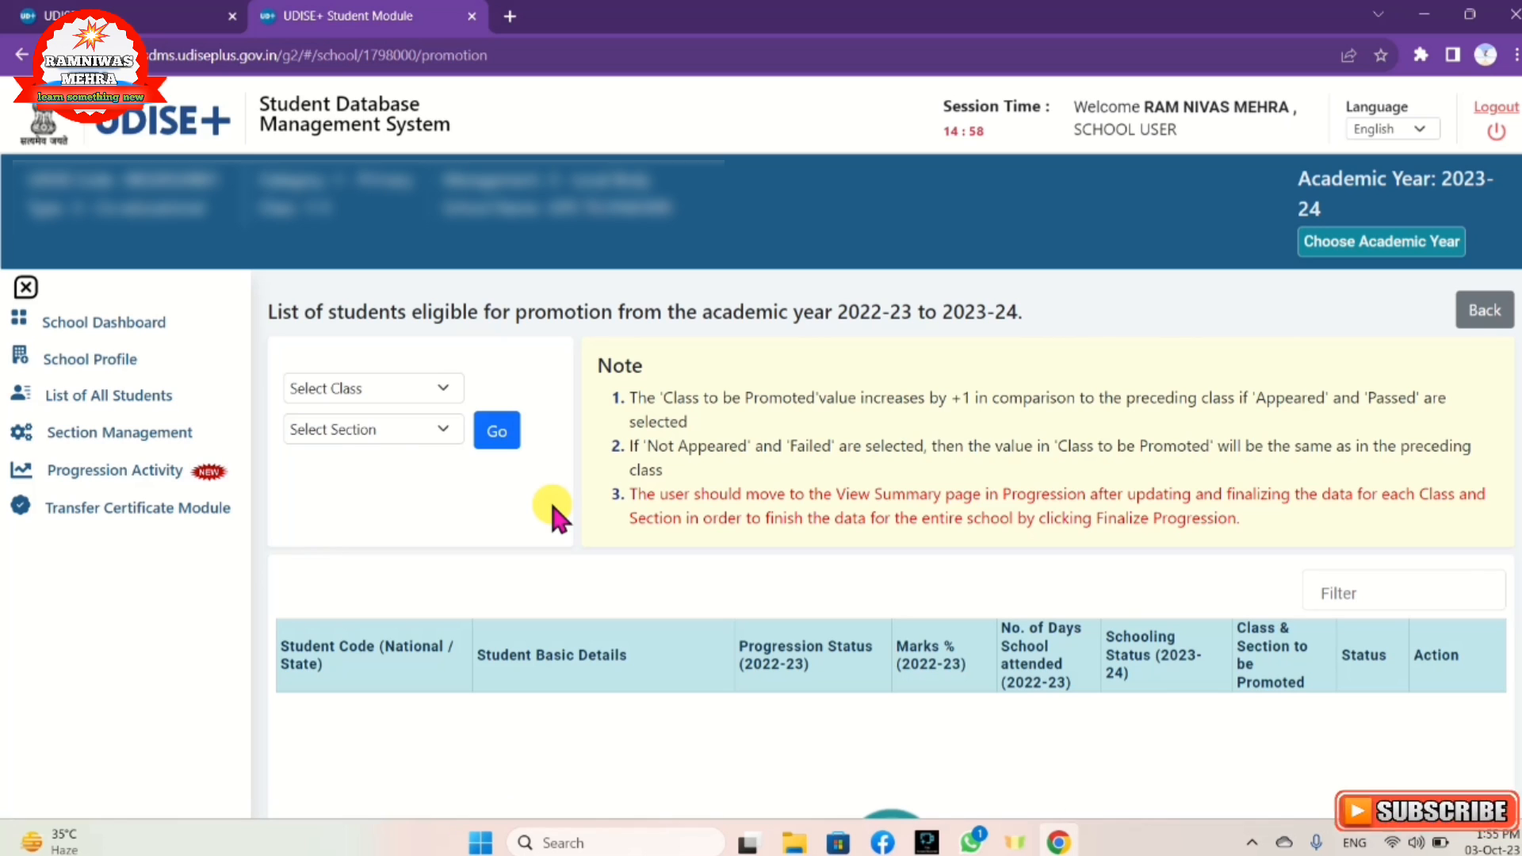
# Step: Expand the Select Class dropdown on the promotion page
pyautogui.click(415, 388)
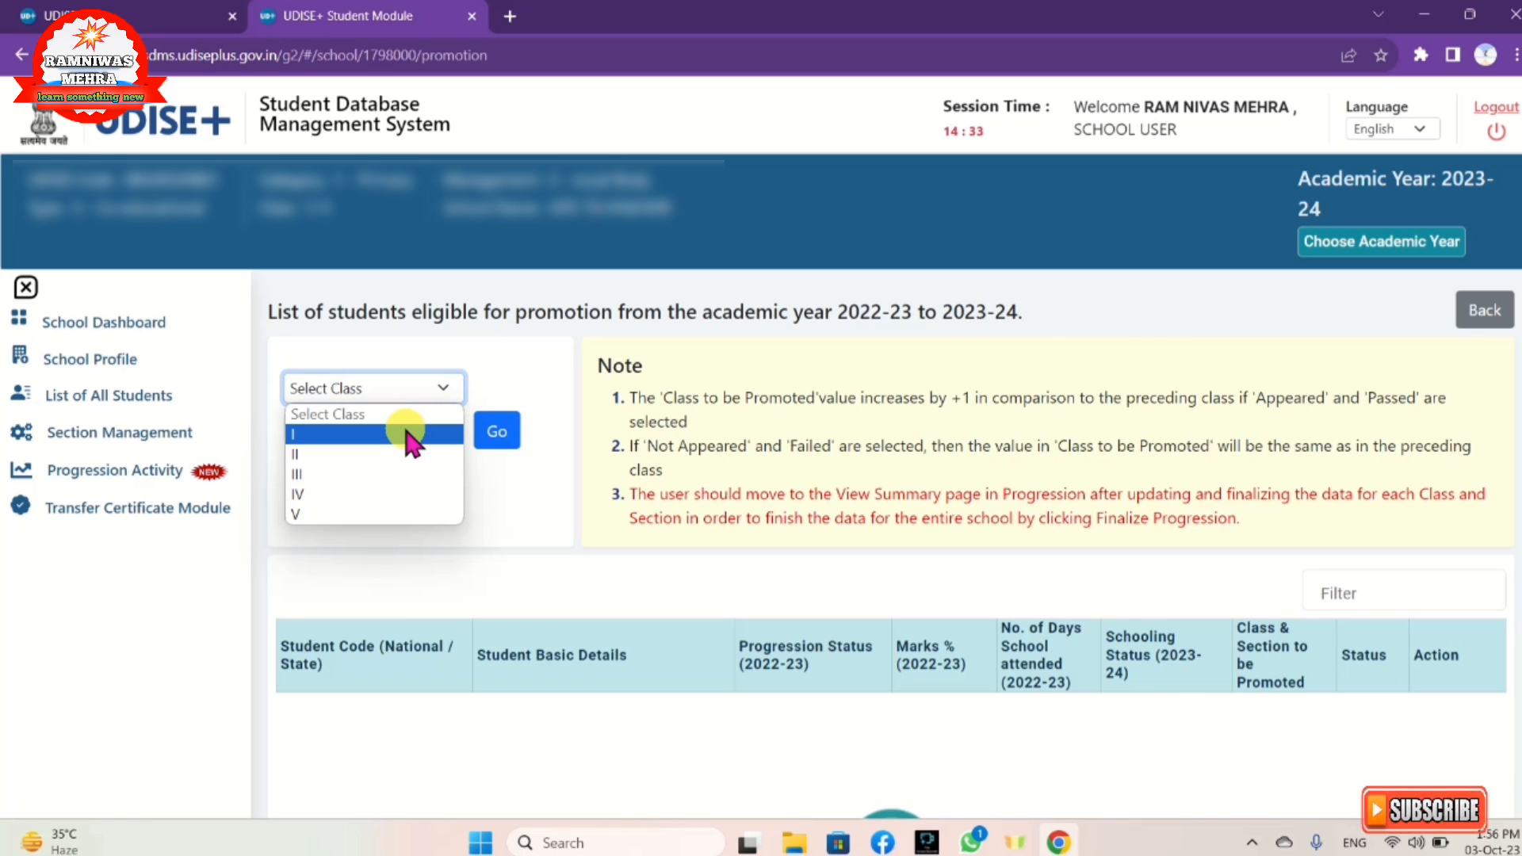
# Step: Load the promotion list for Class I, Section A
pyautogui.click(411, 434)
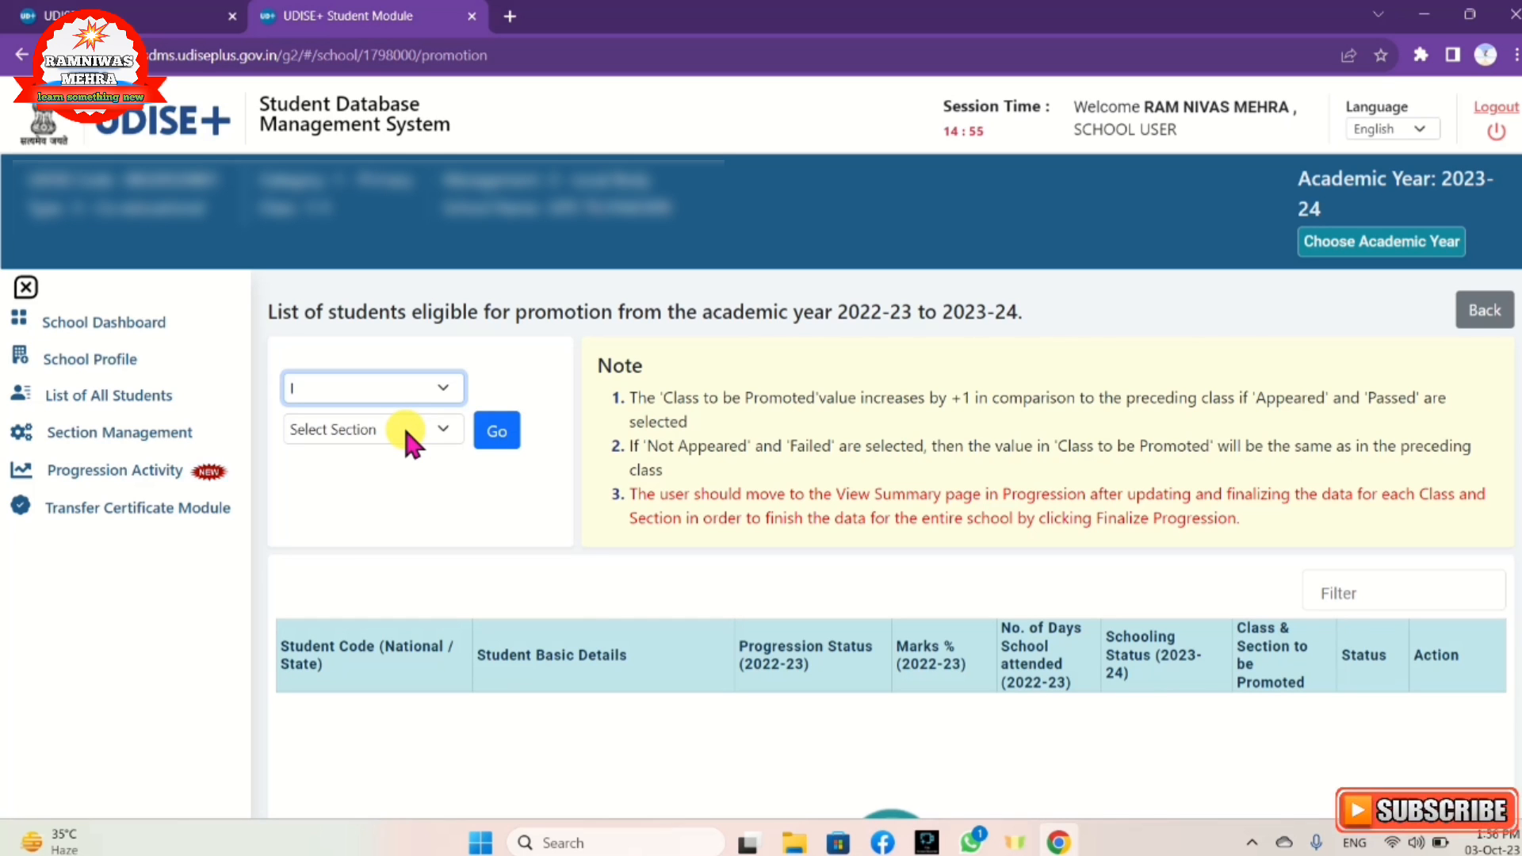
pyautogui.click(456, 430)
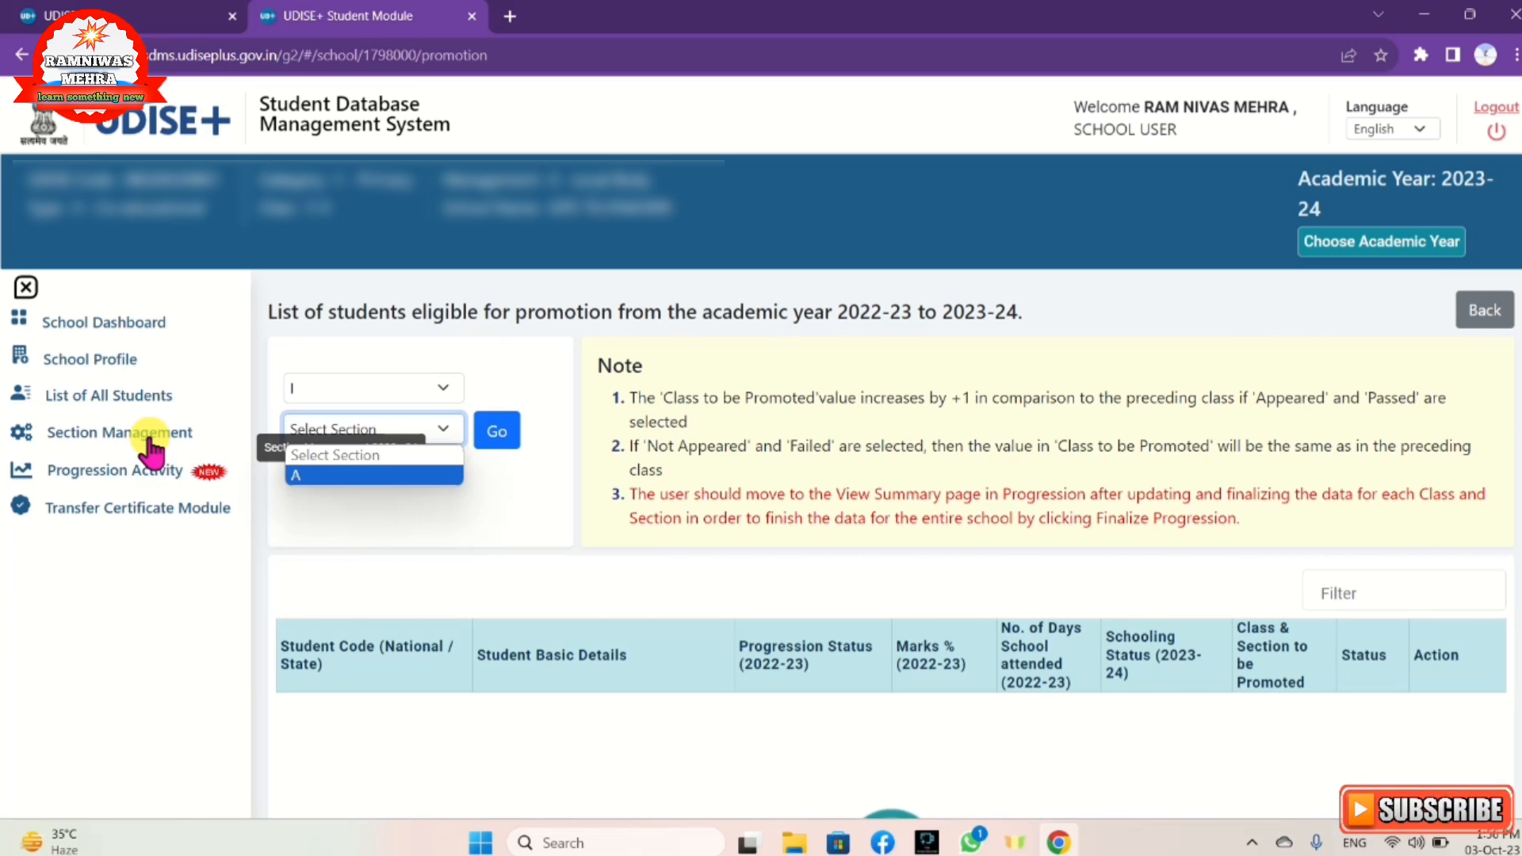
pyautogui.click(306, 476)
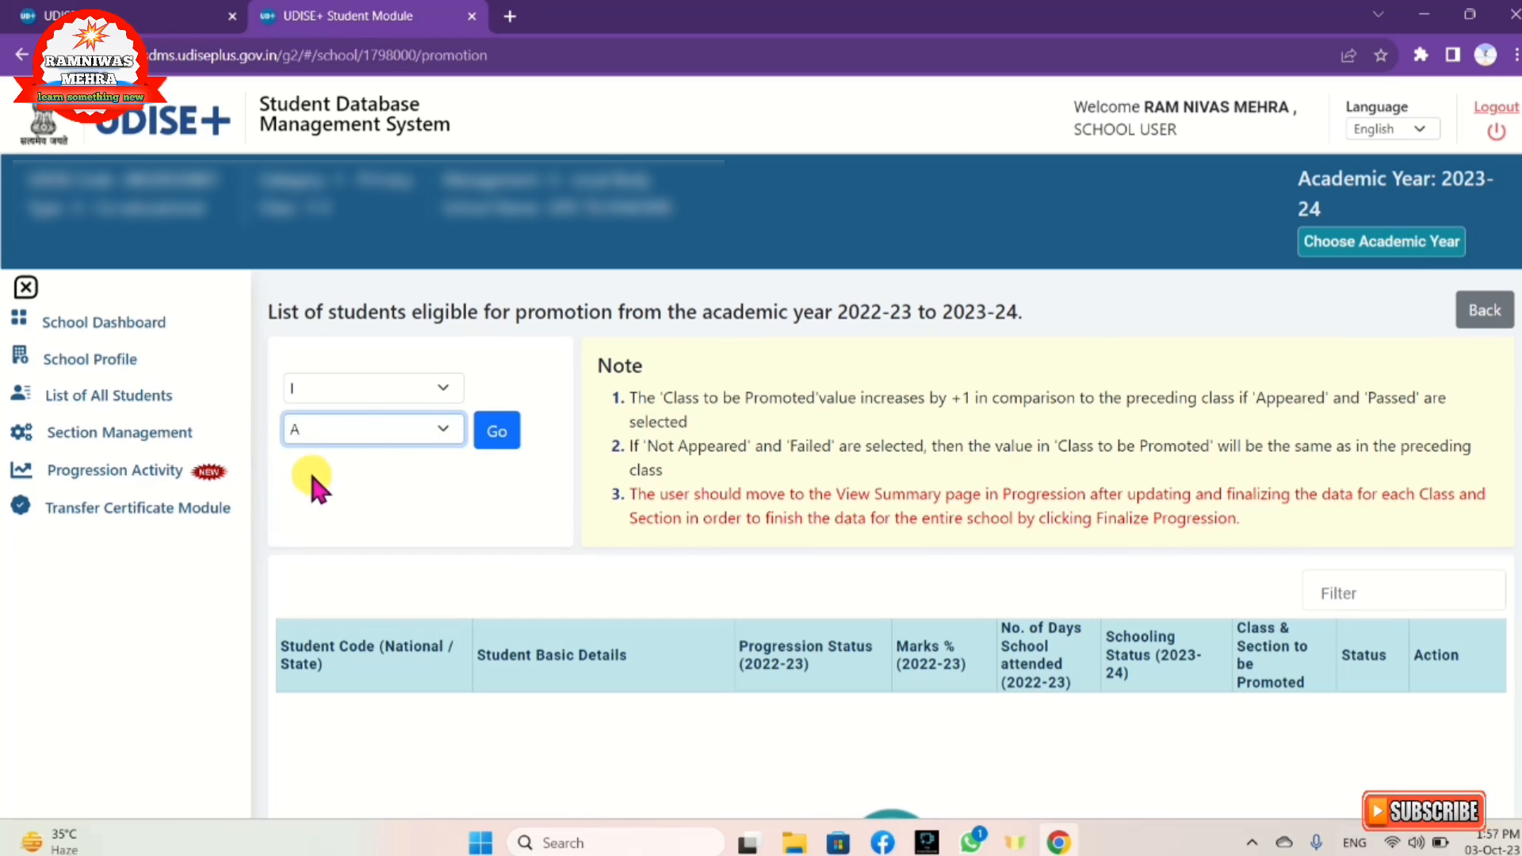
pyautogui.click(502, 438)
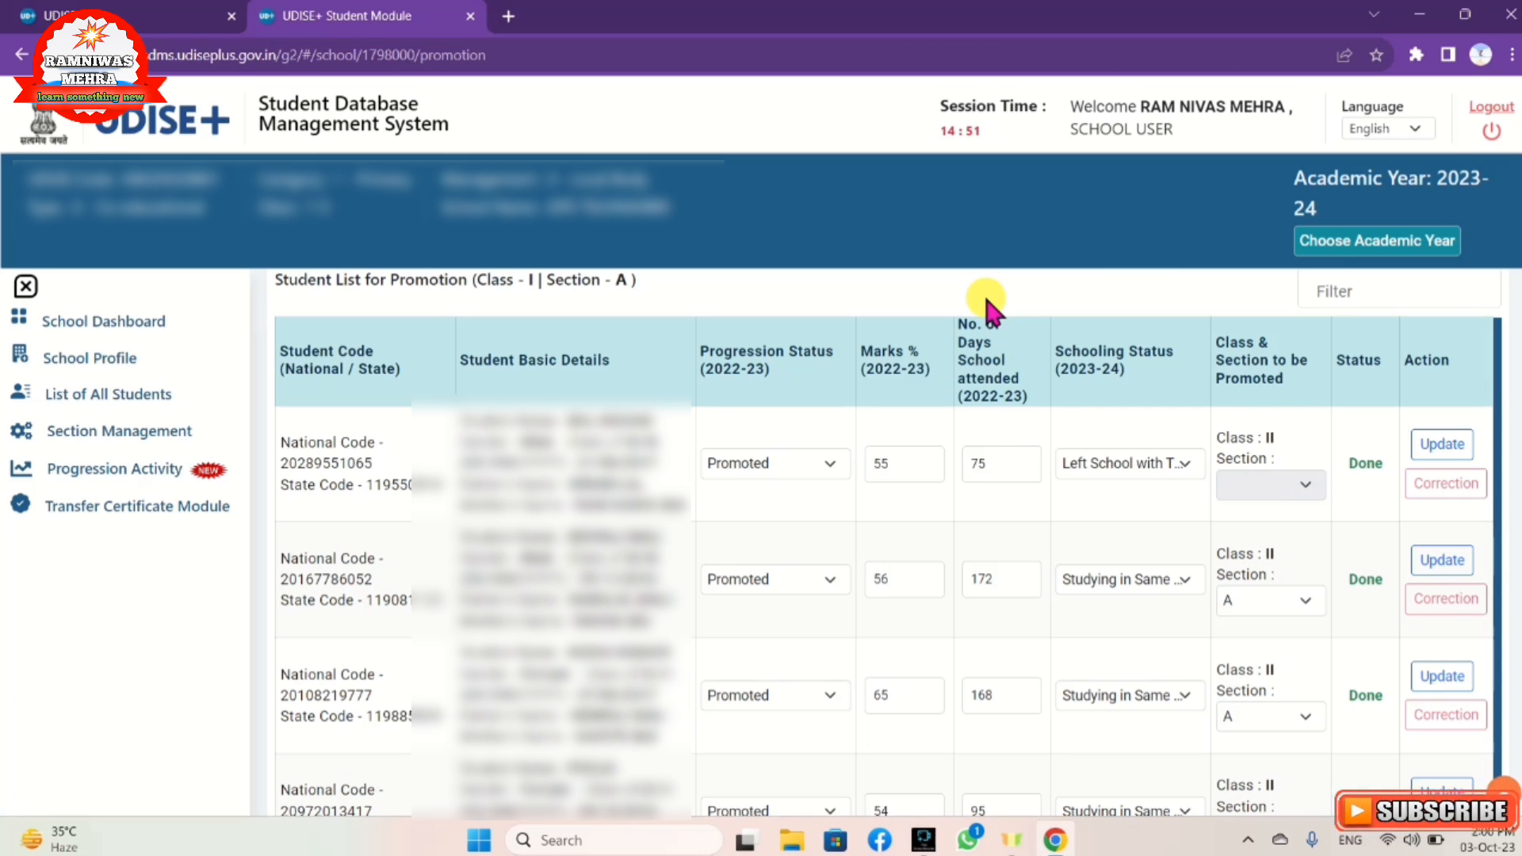
pyautogui.click(1408, 130)
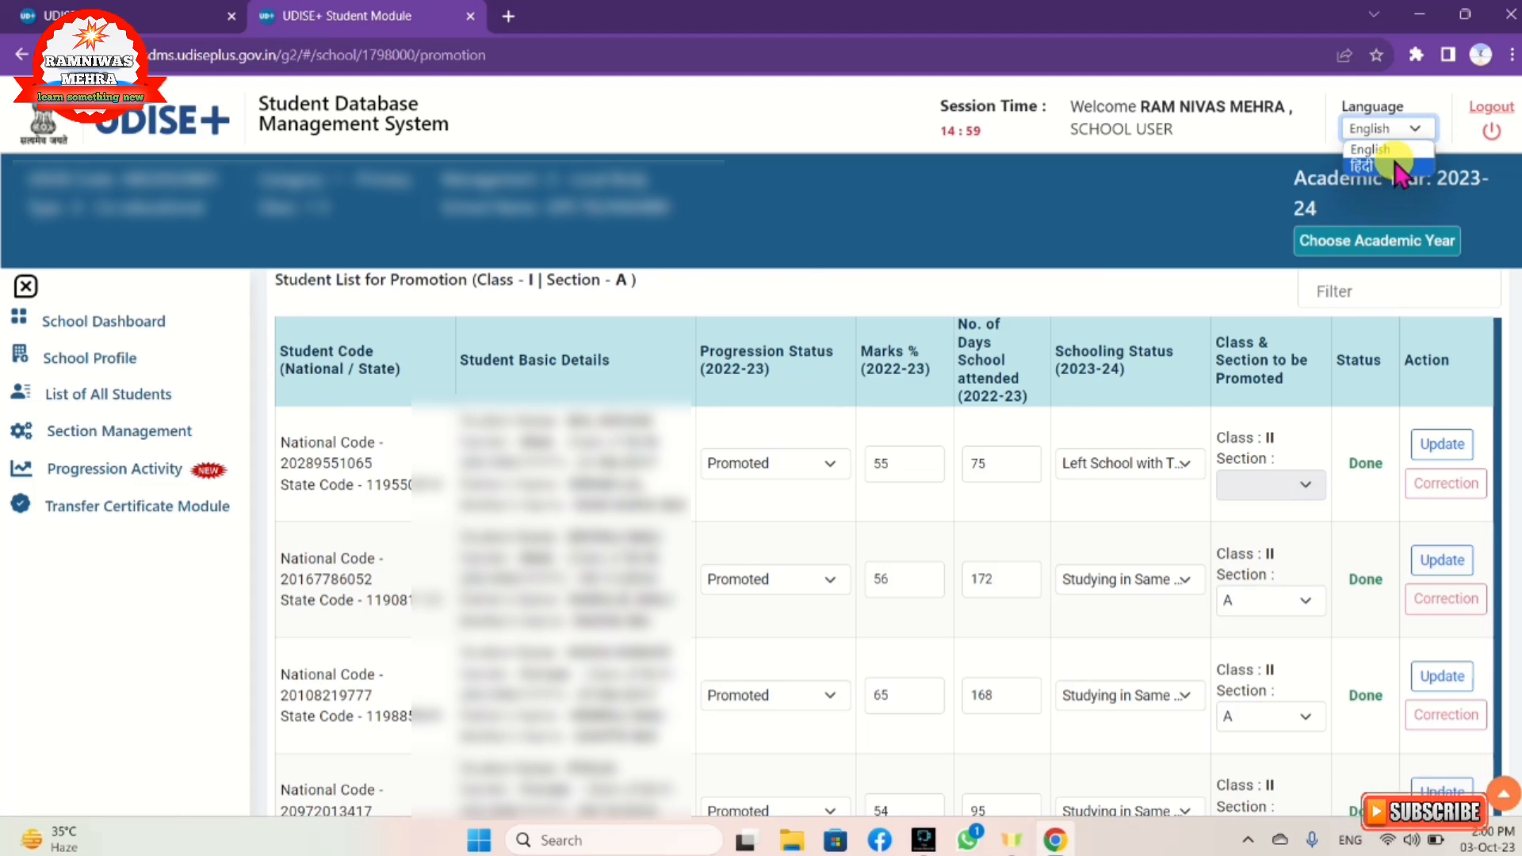
pyautogui.click(1399, 168)
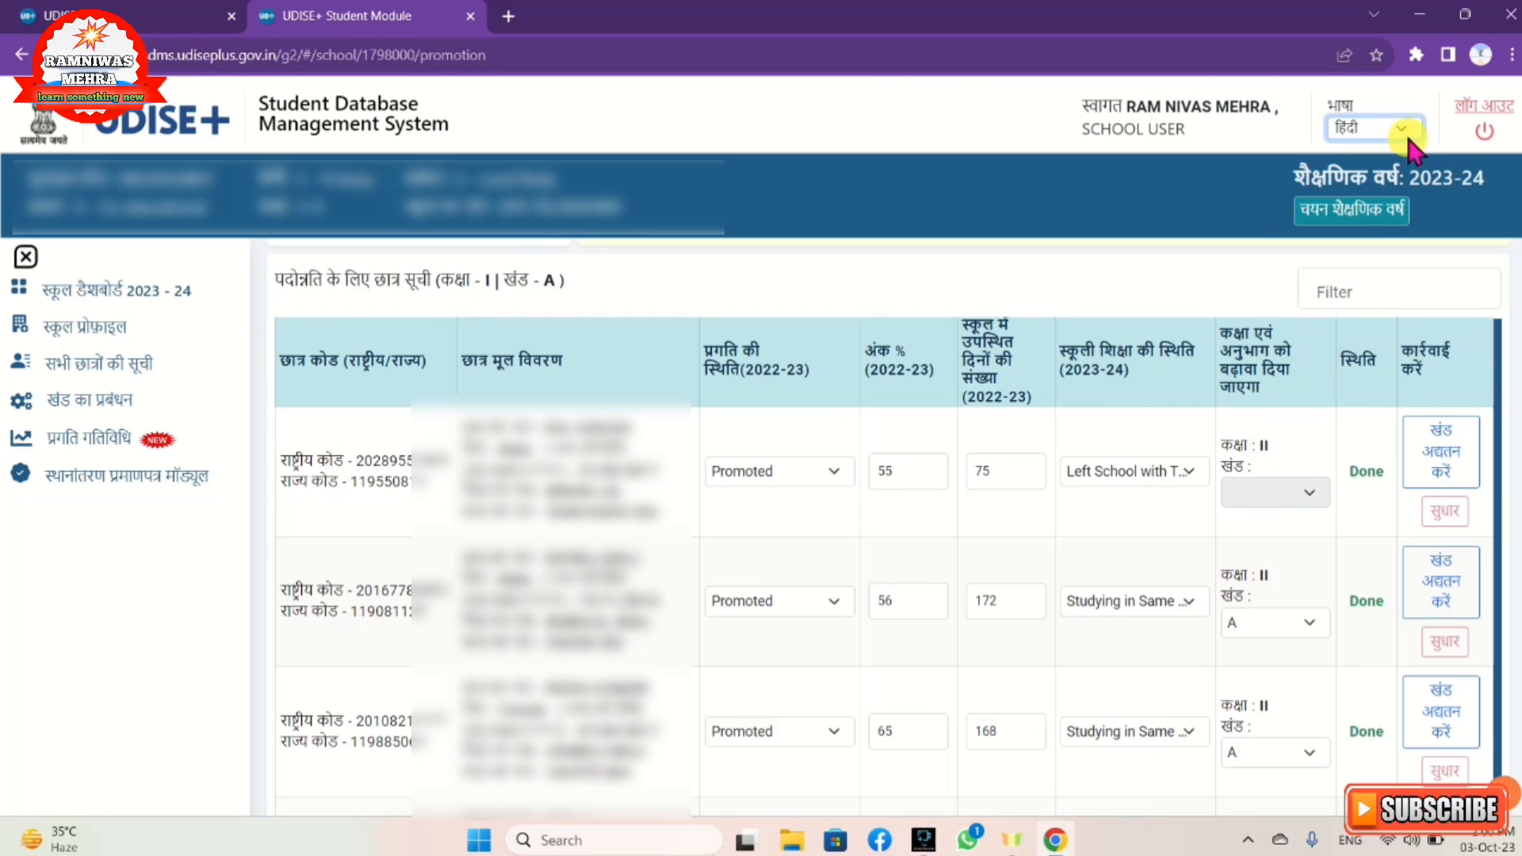
pyautogui.click(1379, 127)
pyautogui.click(1377, 149)
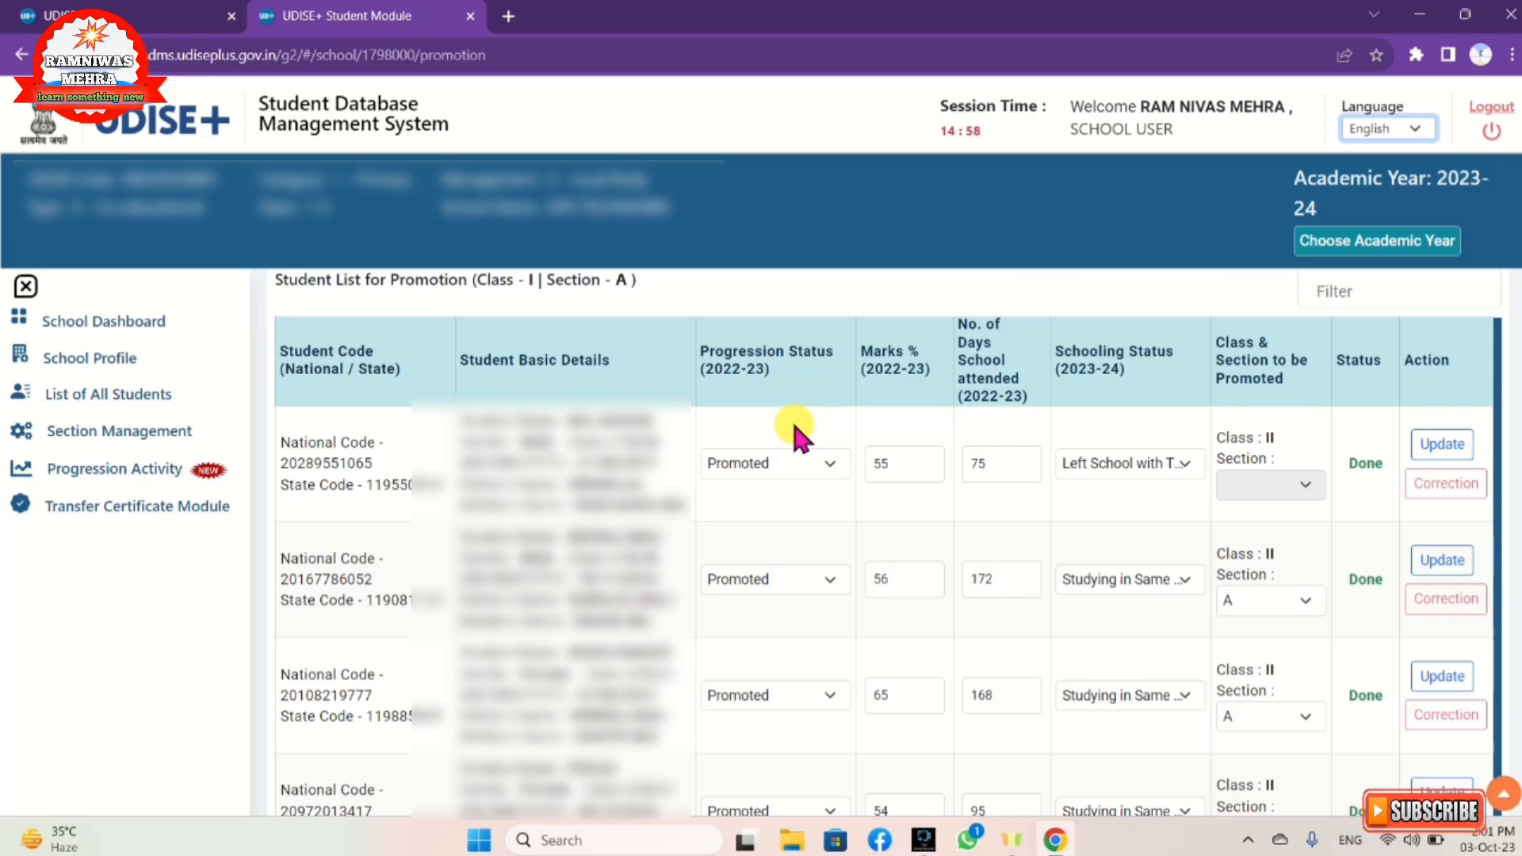
# Step: Keep row one's progression status as Promoted and bring up its 2023-24 schooling status options
pyautogui.click(820, 463)
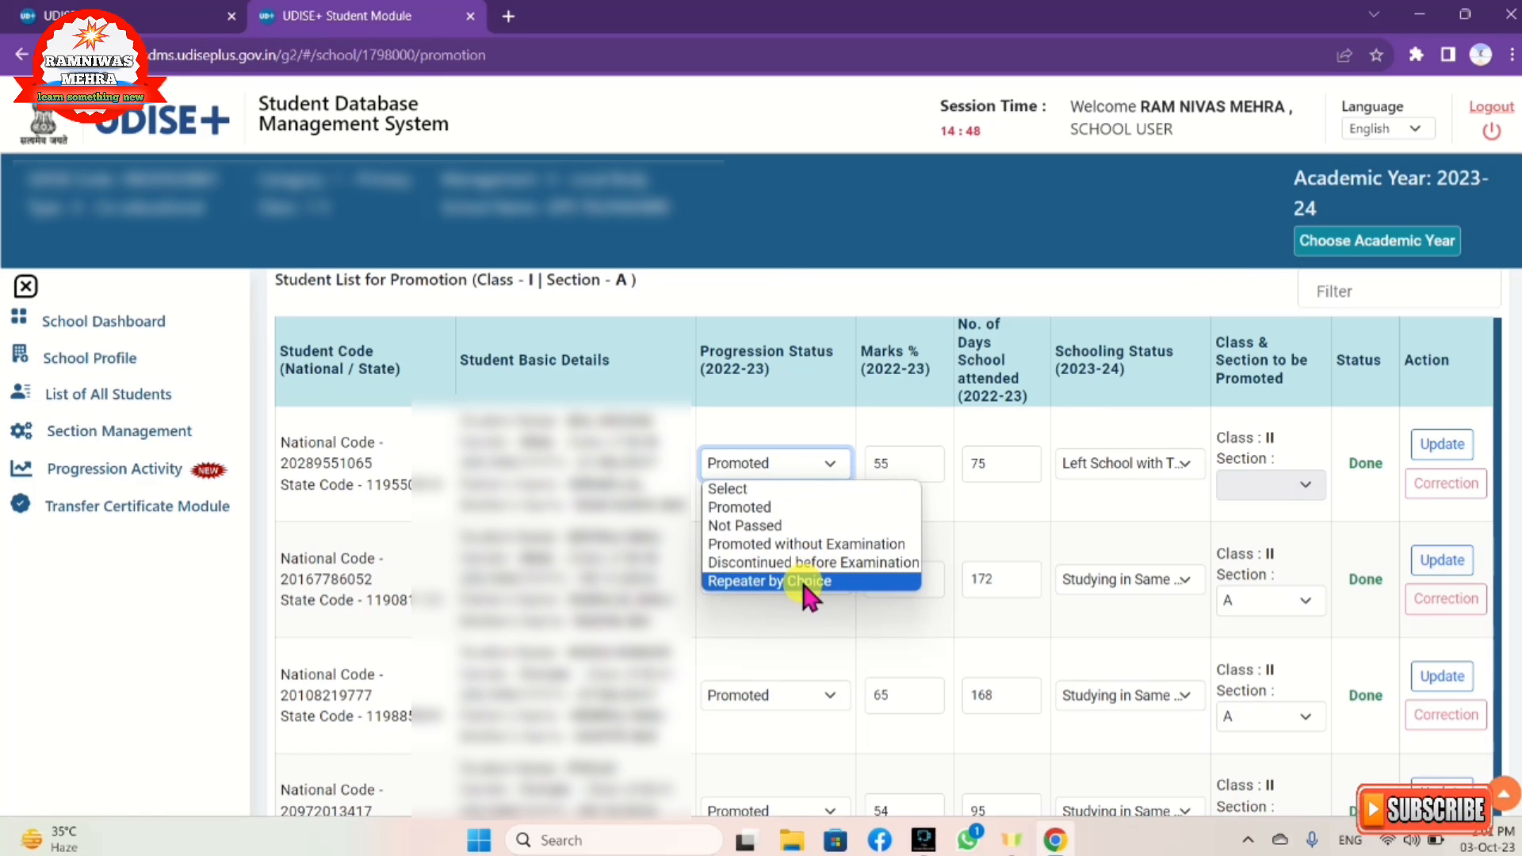
pyautogui.click(802, 506)
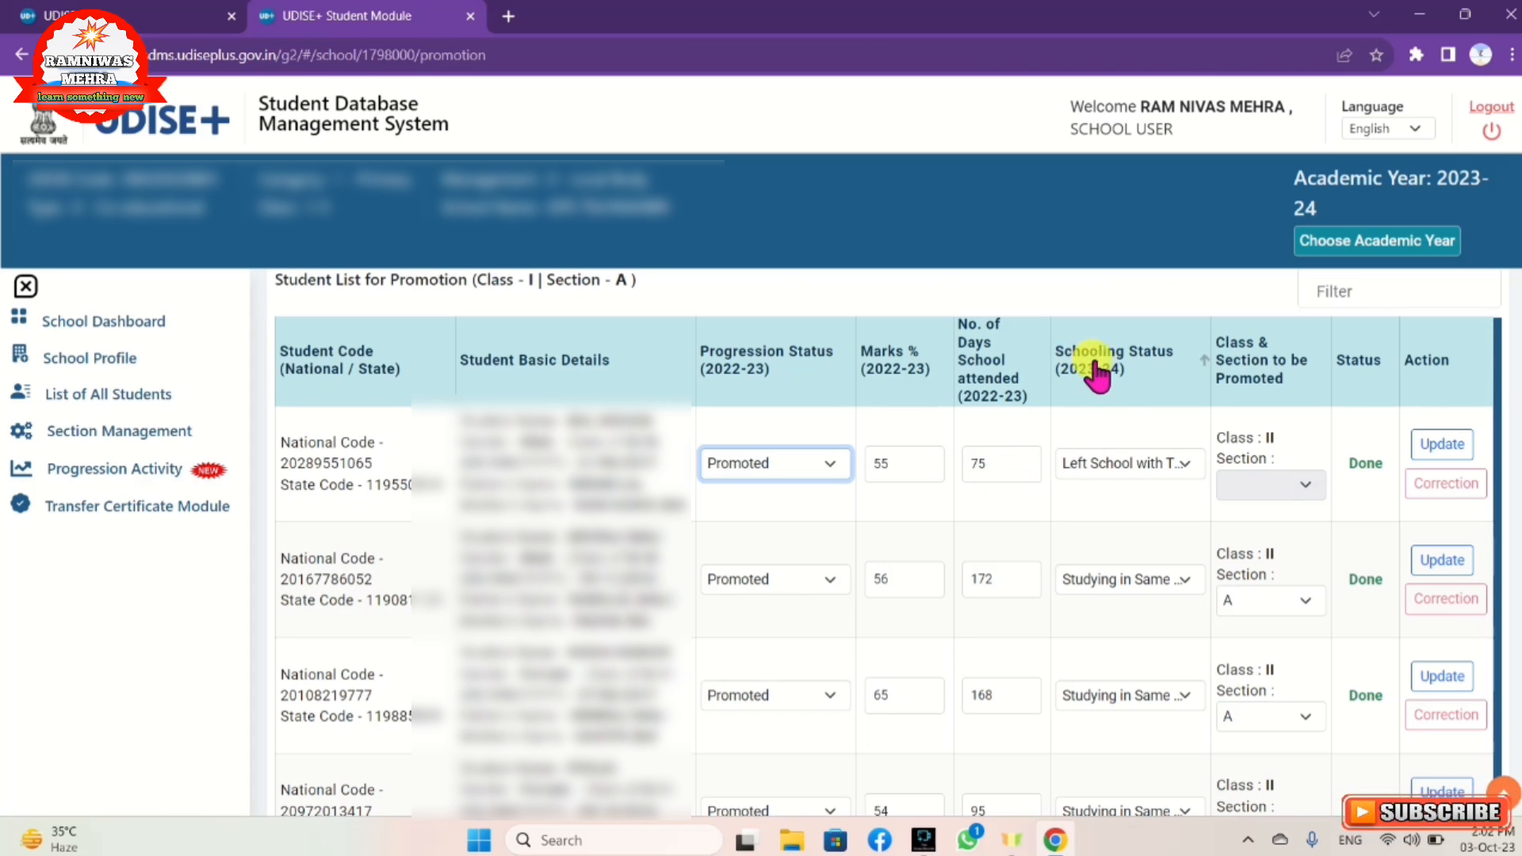
pyautogui.click(1144, 468)
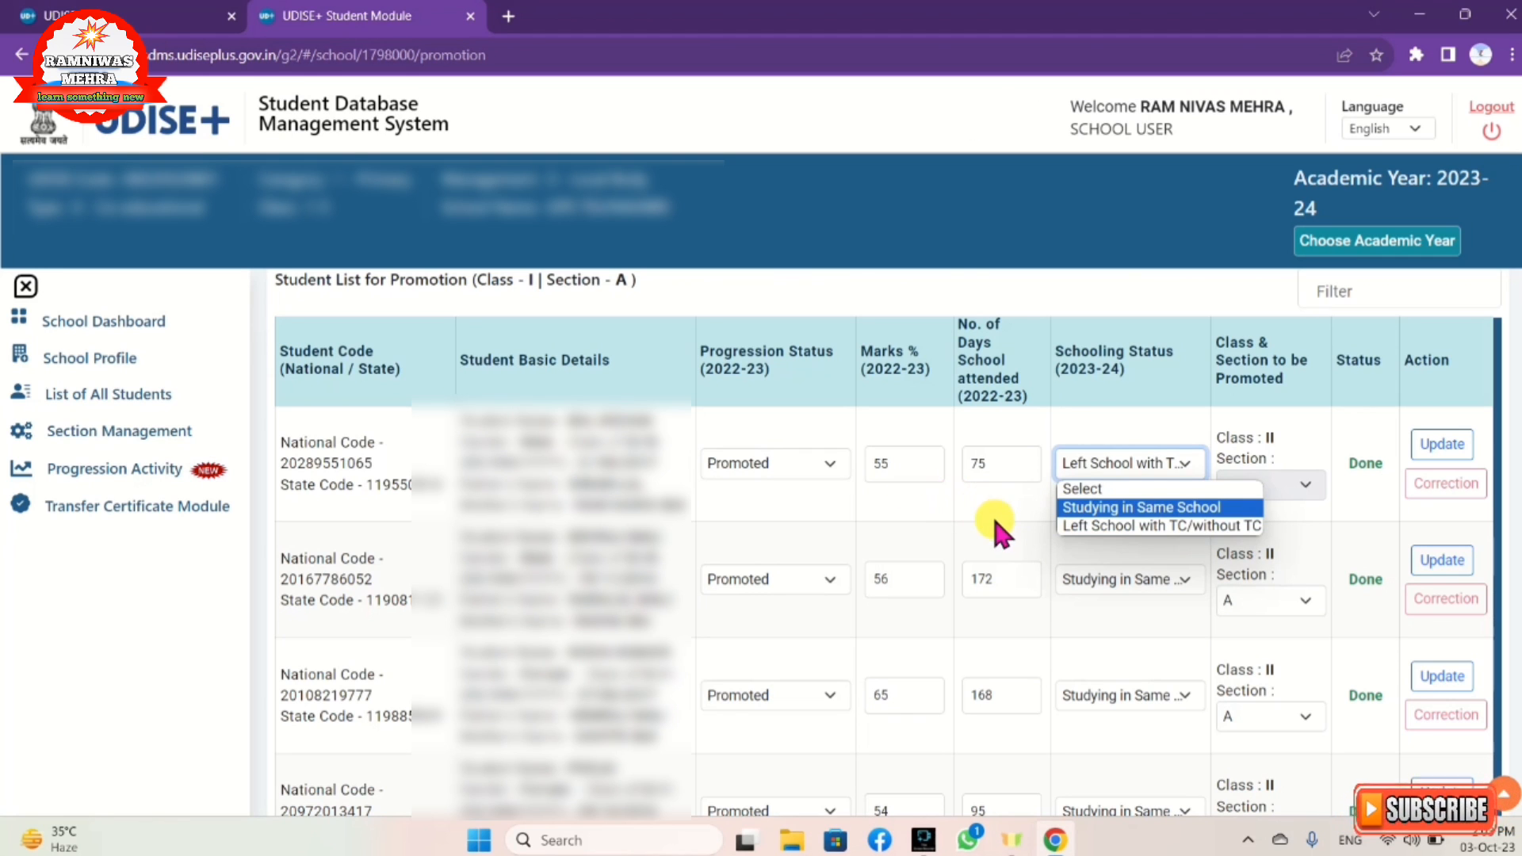
# Step: Set the first student's 2023-24 schooling status to Left School with TC/without TC
pyautogui.click(1010, 498)
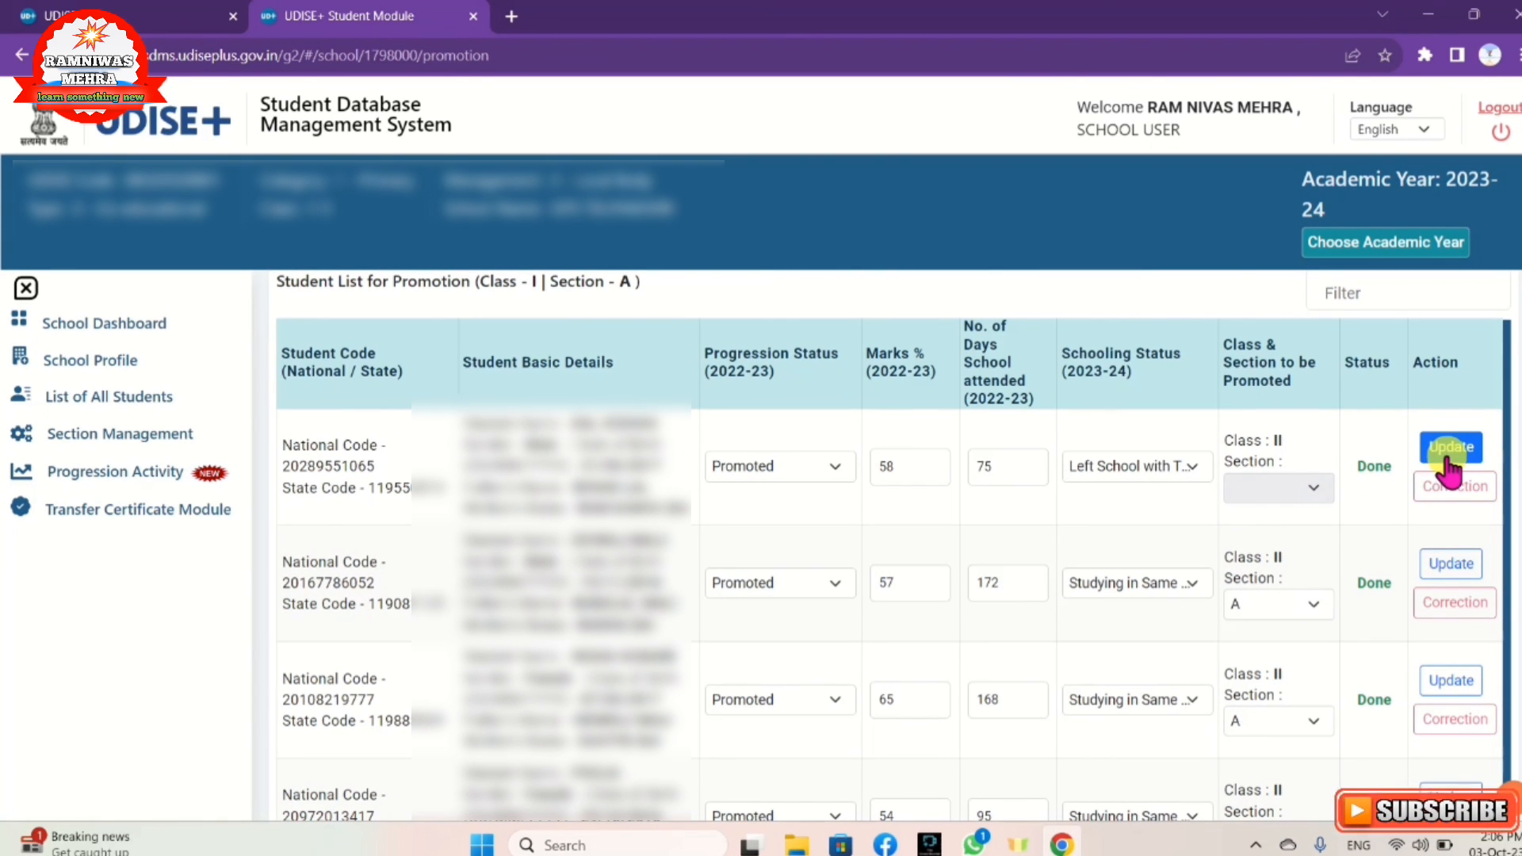
# Step: Update the first student's record and acknowledge the success message
pyautogui.click(1446, 453)
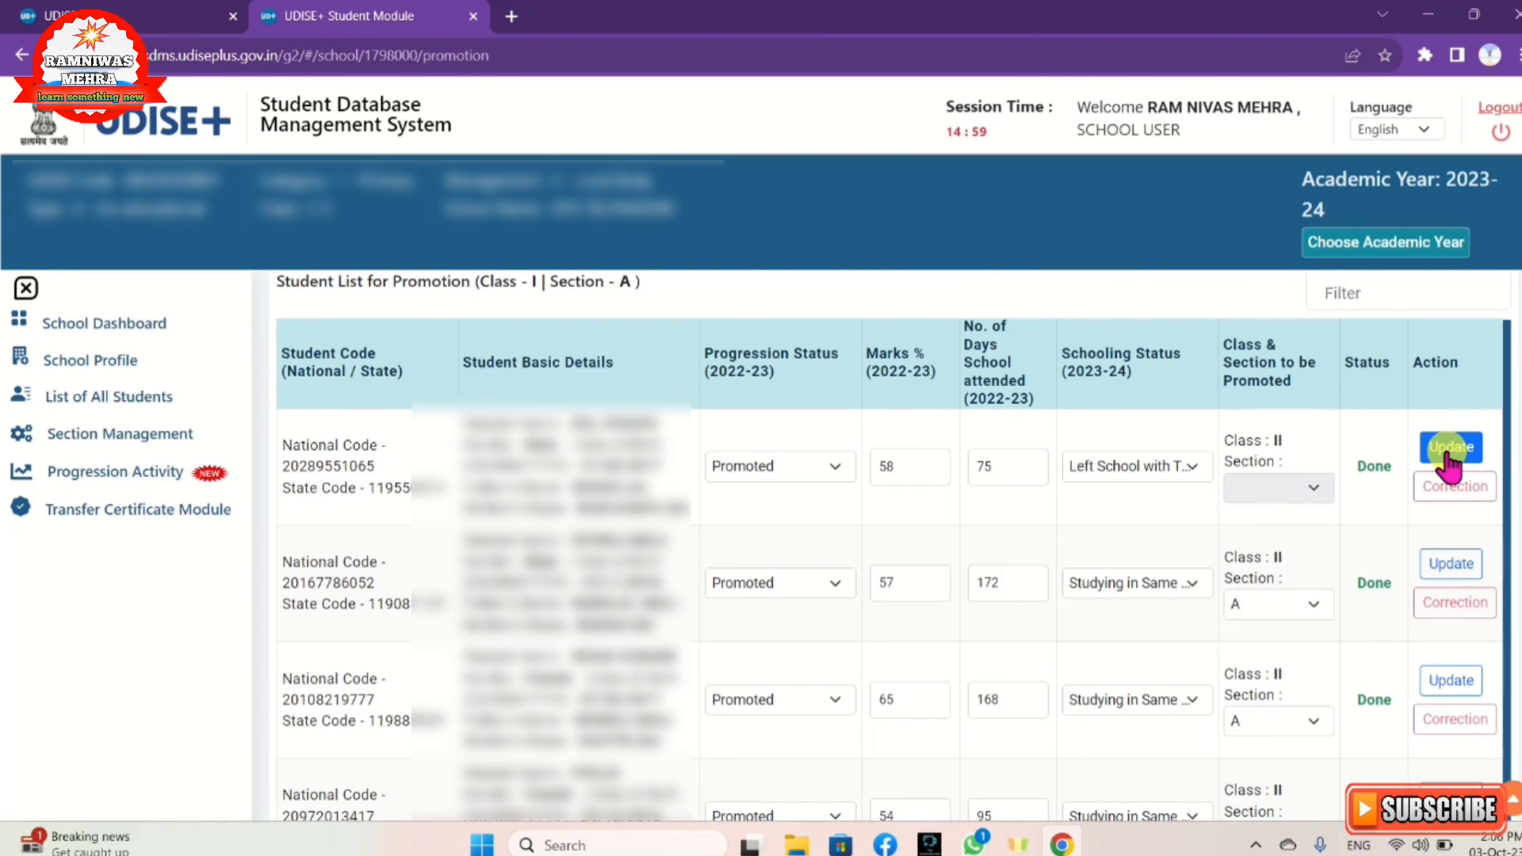
pyautogui.click(1449, 456)
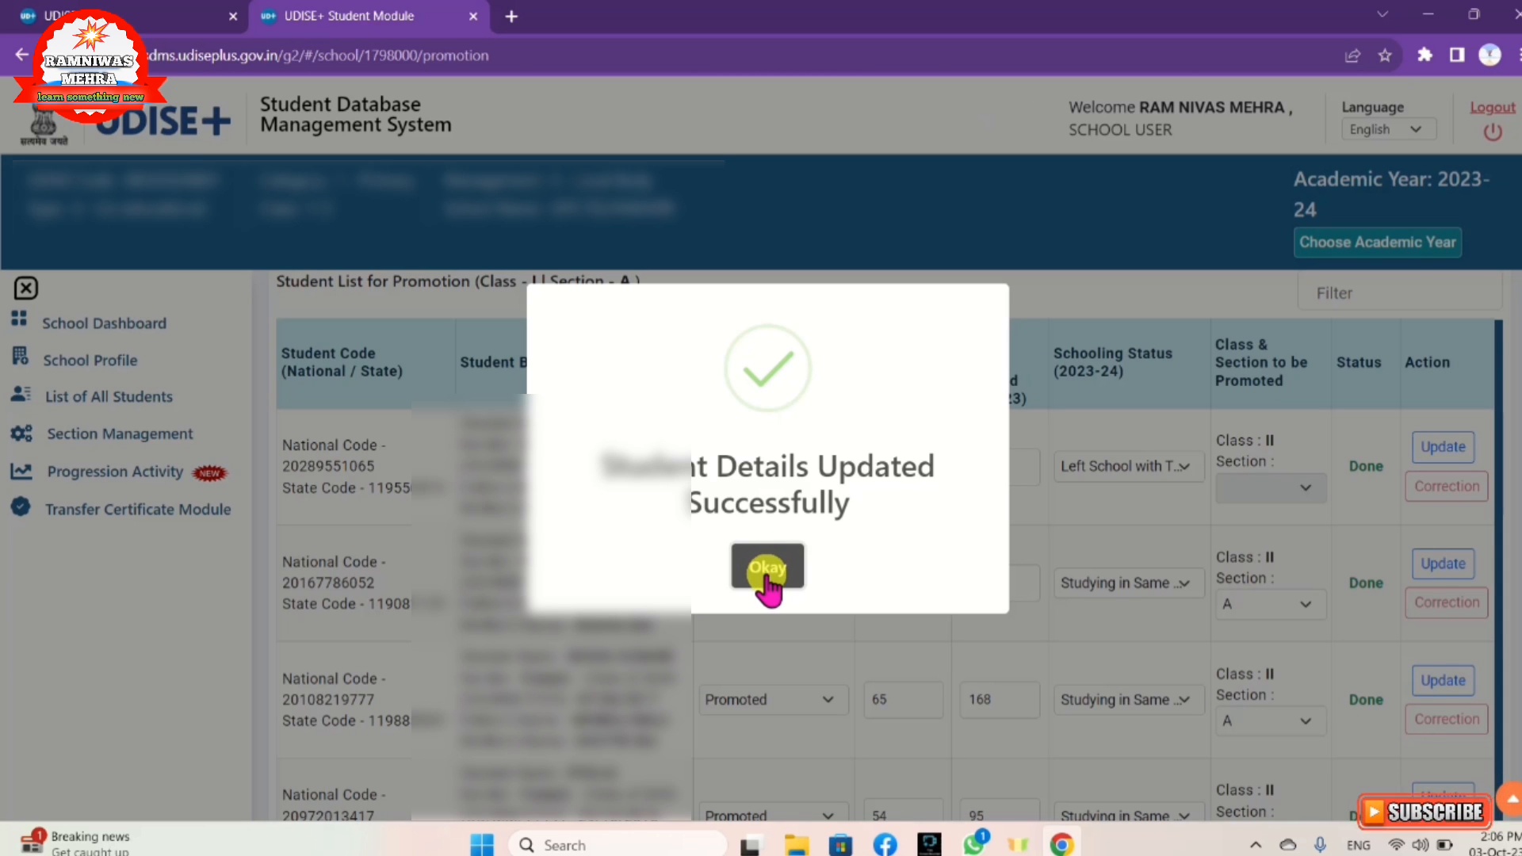
pyautogui.click(767, 572)
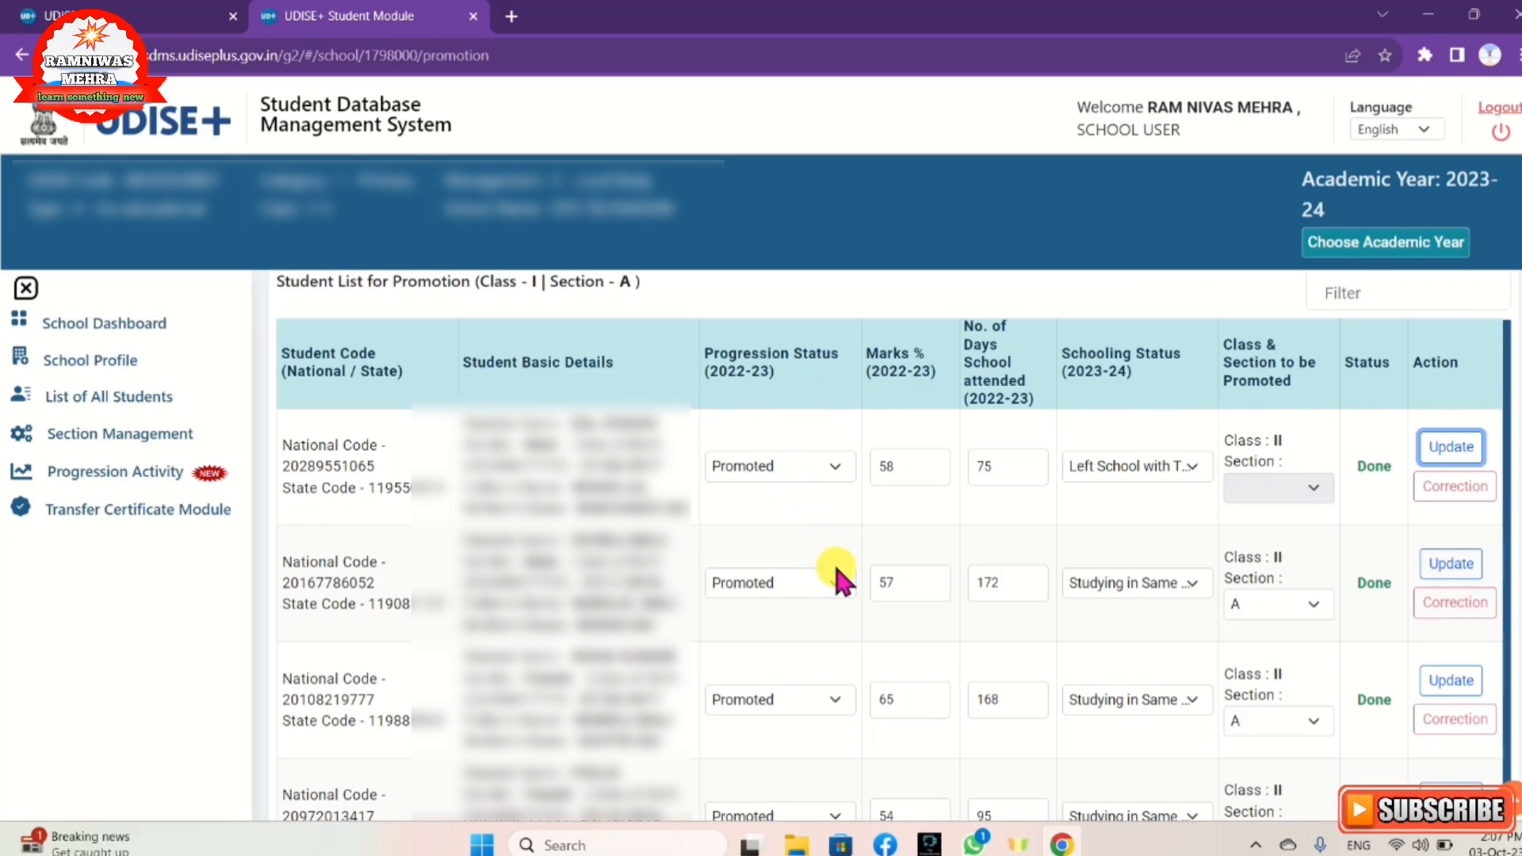
# Step: Keep the second student Promoted, with marks 58 and 172 days attended
pyautogui.click(835, 587)
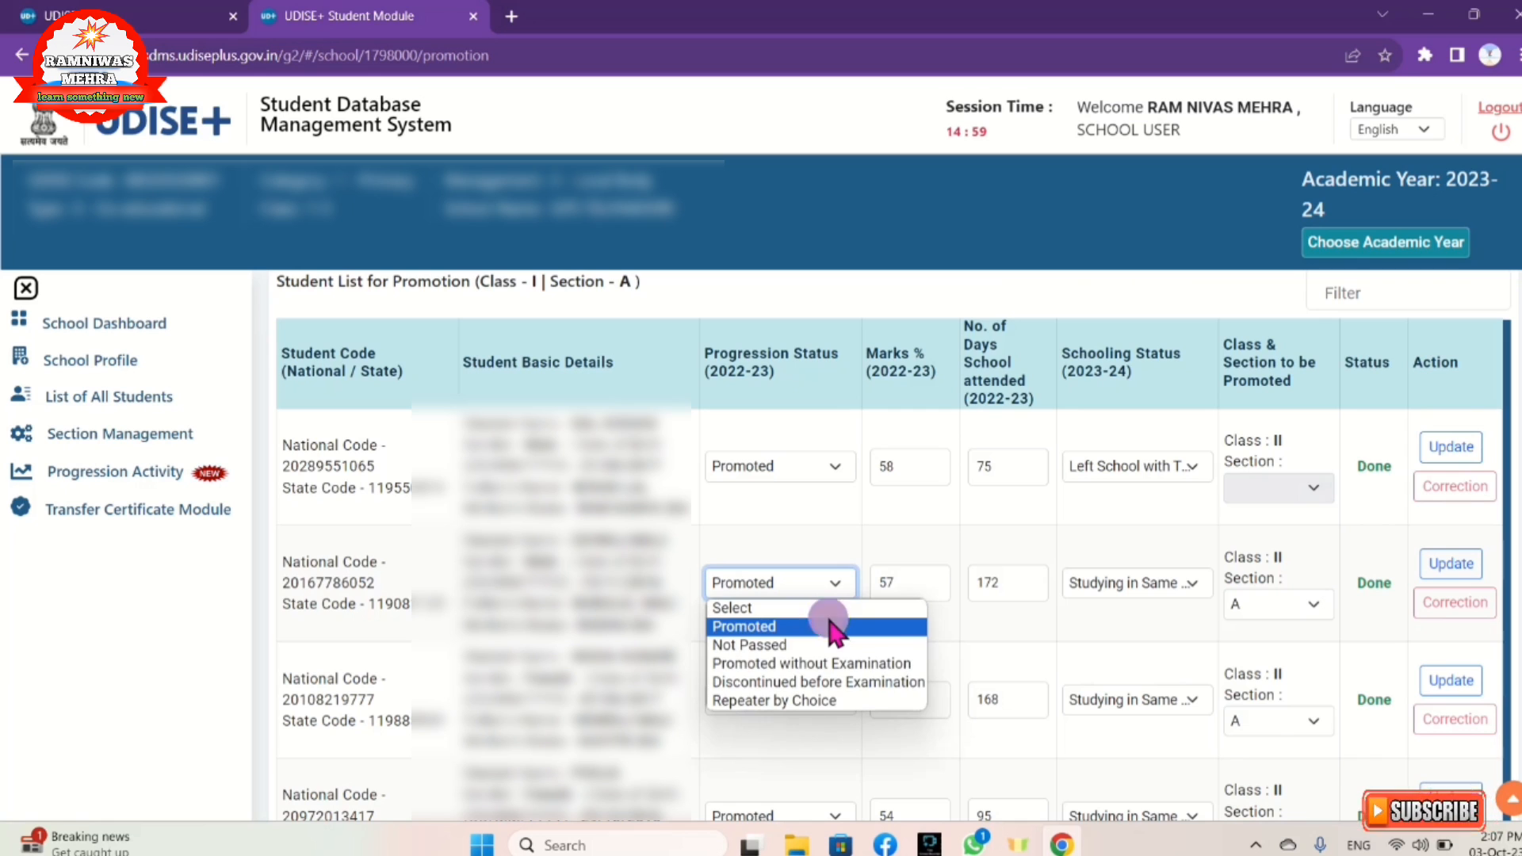
pyautogui.click(829, 623)
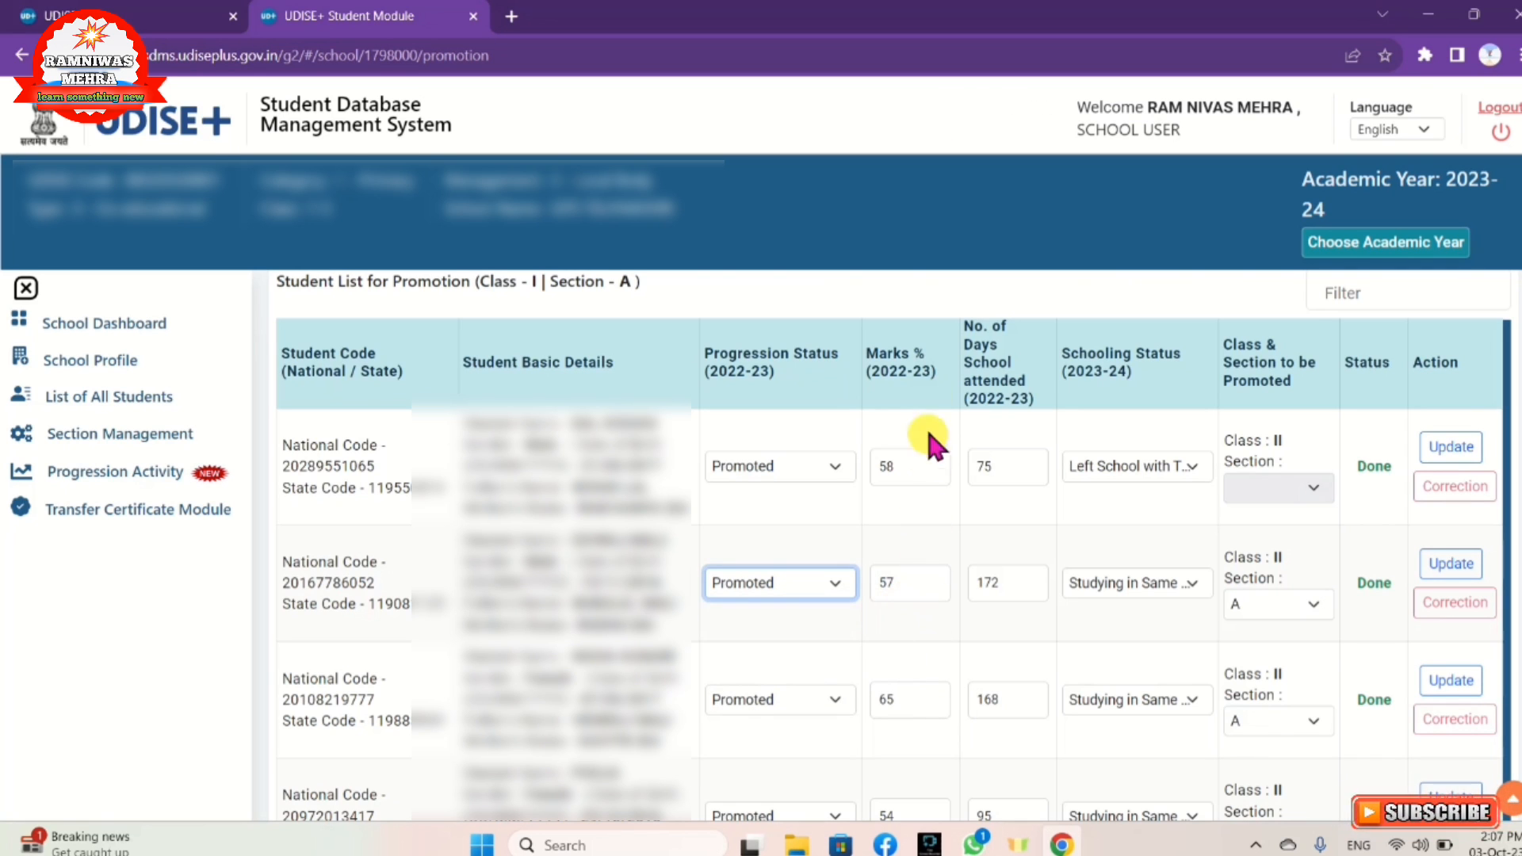
pyautogui.click(917, 578)
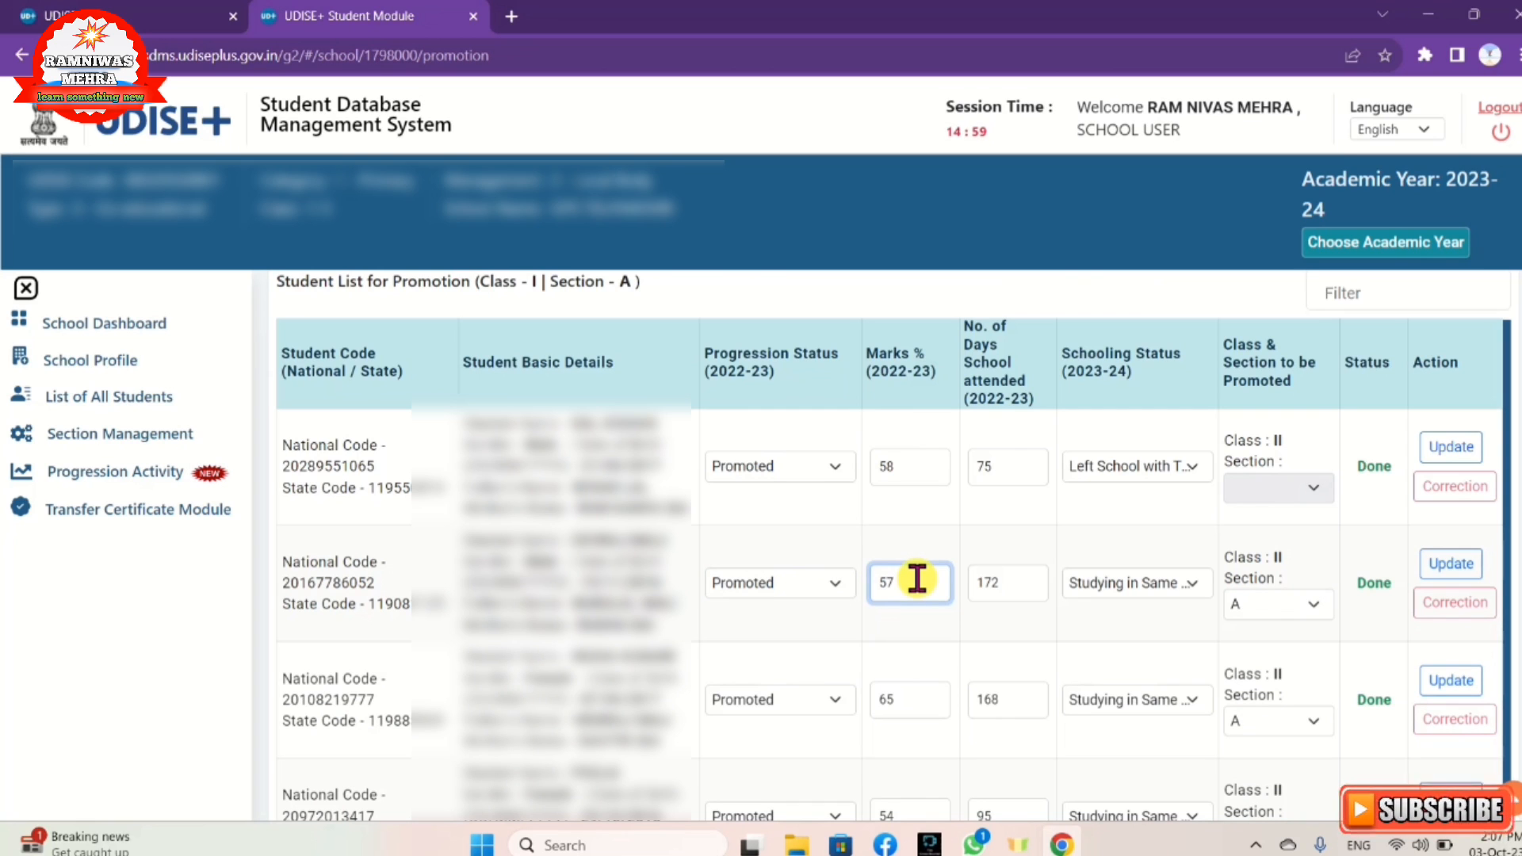
pyautogui.press('BackSpace')
pyautogui.write('8')
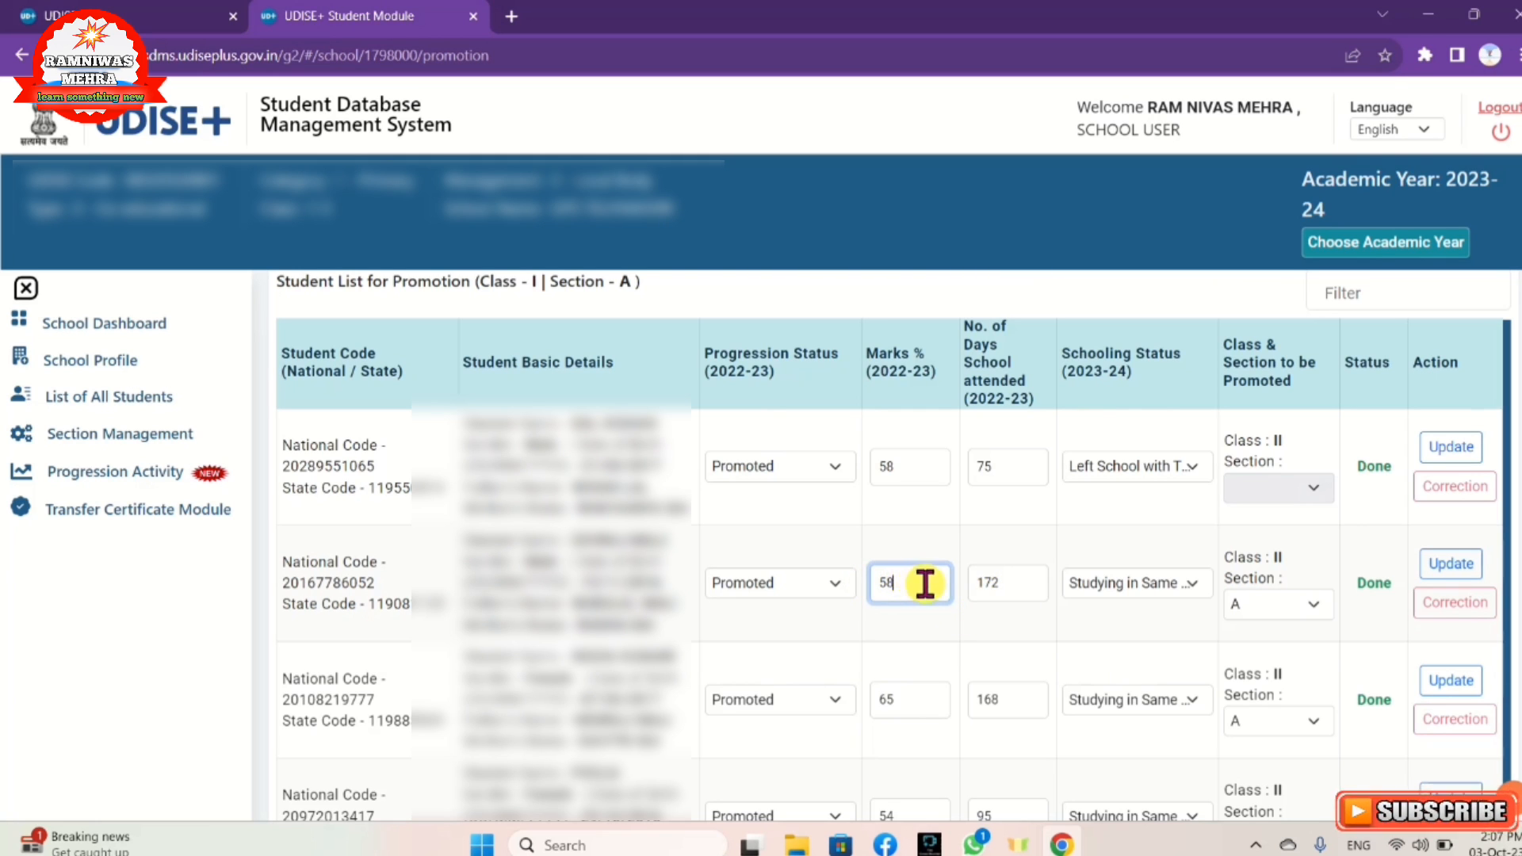
pyautogui.click(1024, 582)
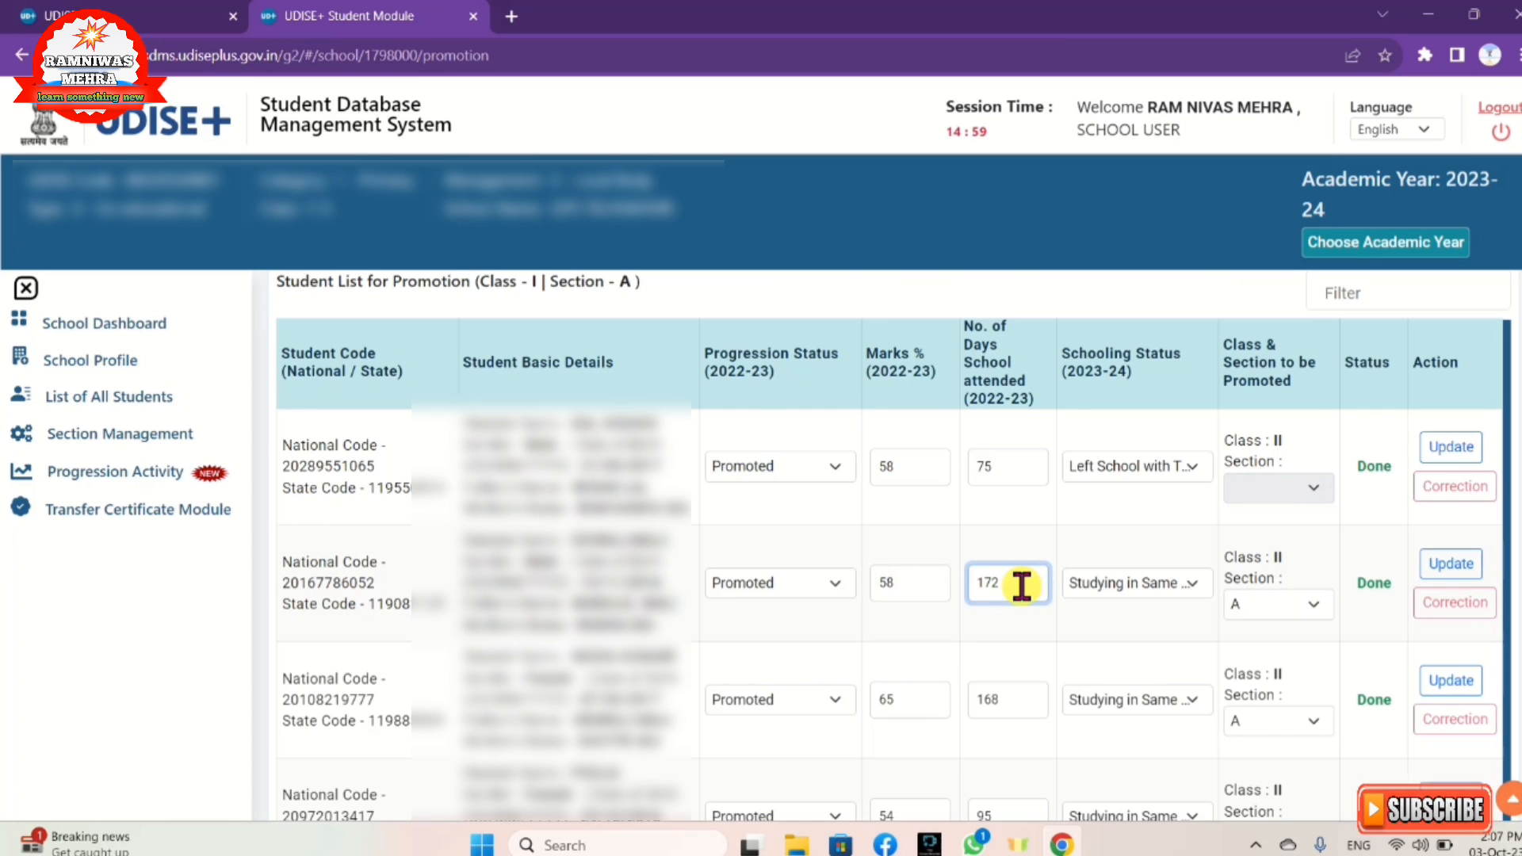
pyautogui.press('BackSpace')
pyautogui.press('BackSpace')
pyautogui.press('BackSpace')
pyautogui.write('172')
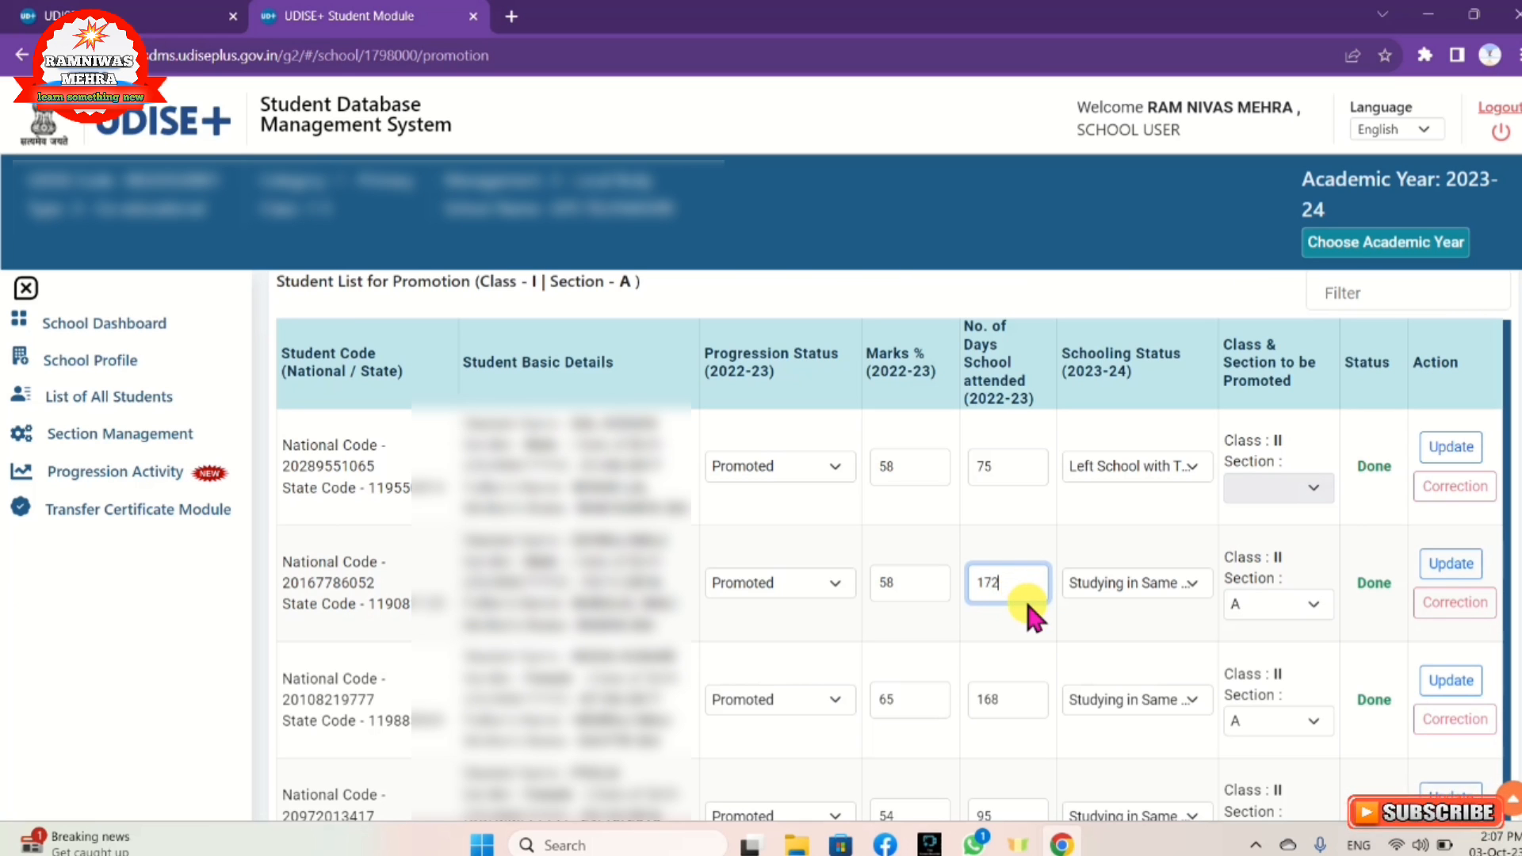
# Step: Mark the second student Studying in Same School, Section A, and save the record
pyautogui.click(1122, 585)
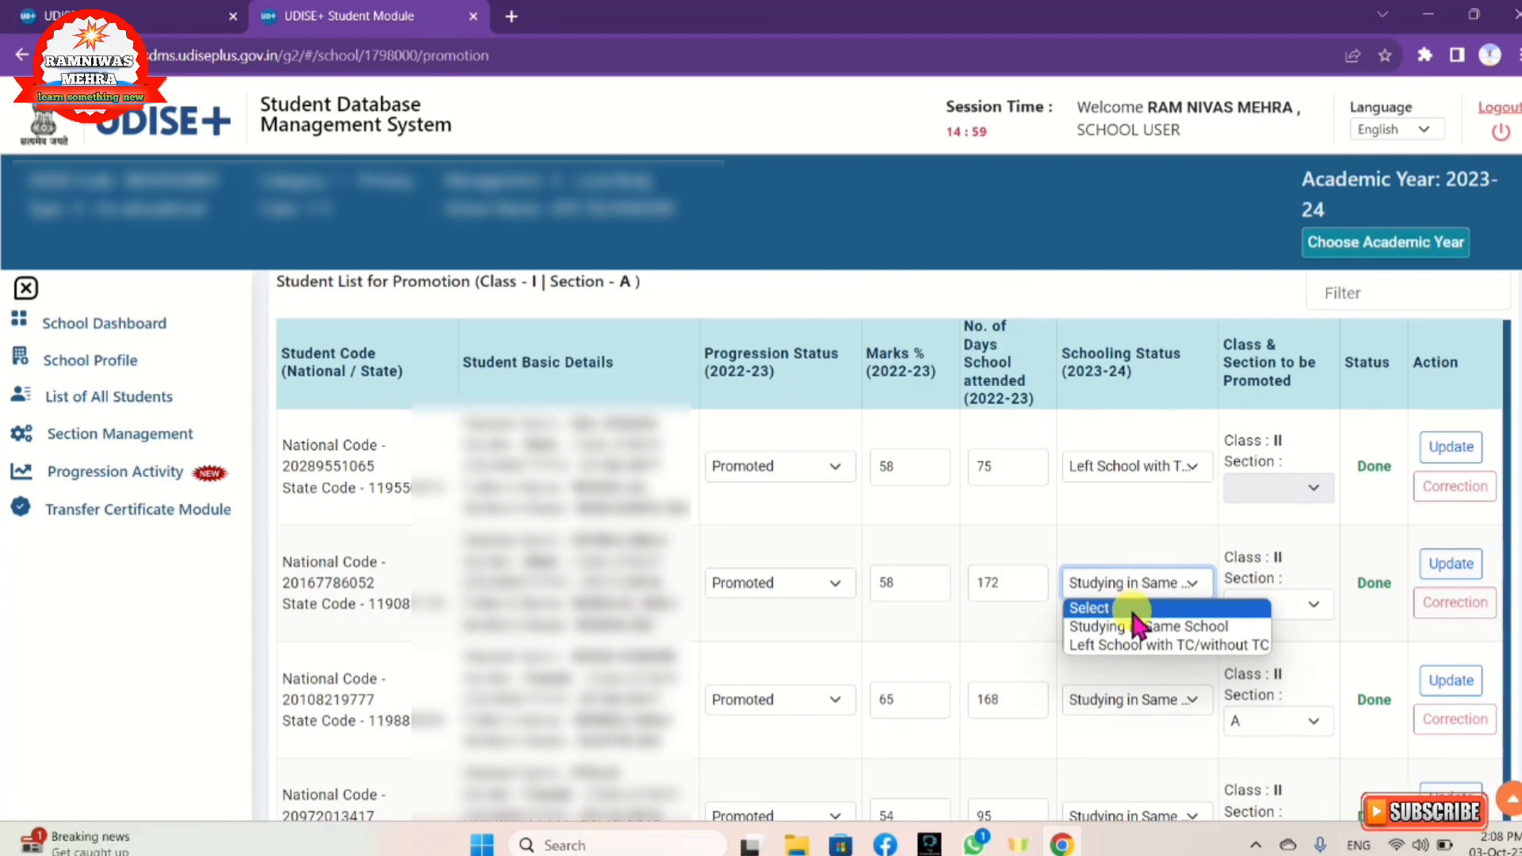
pyautogui.click(1210, 626)
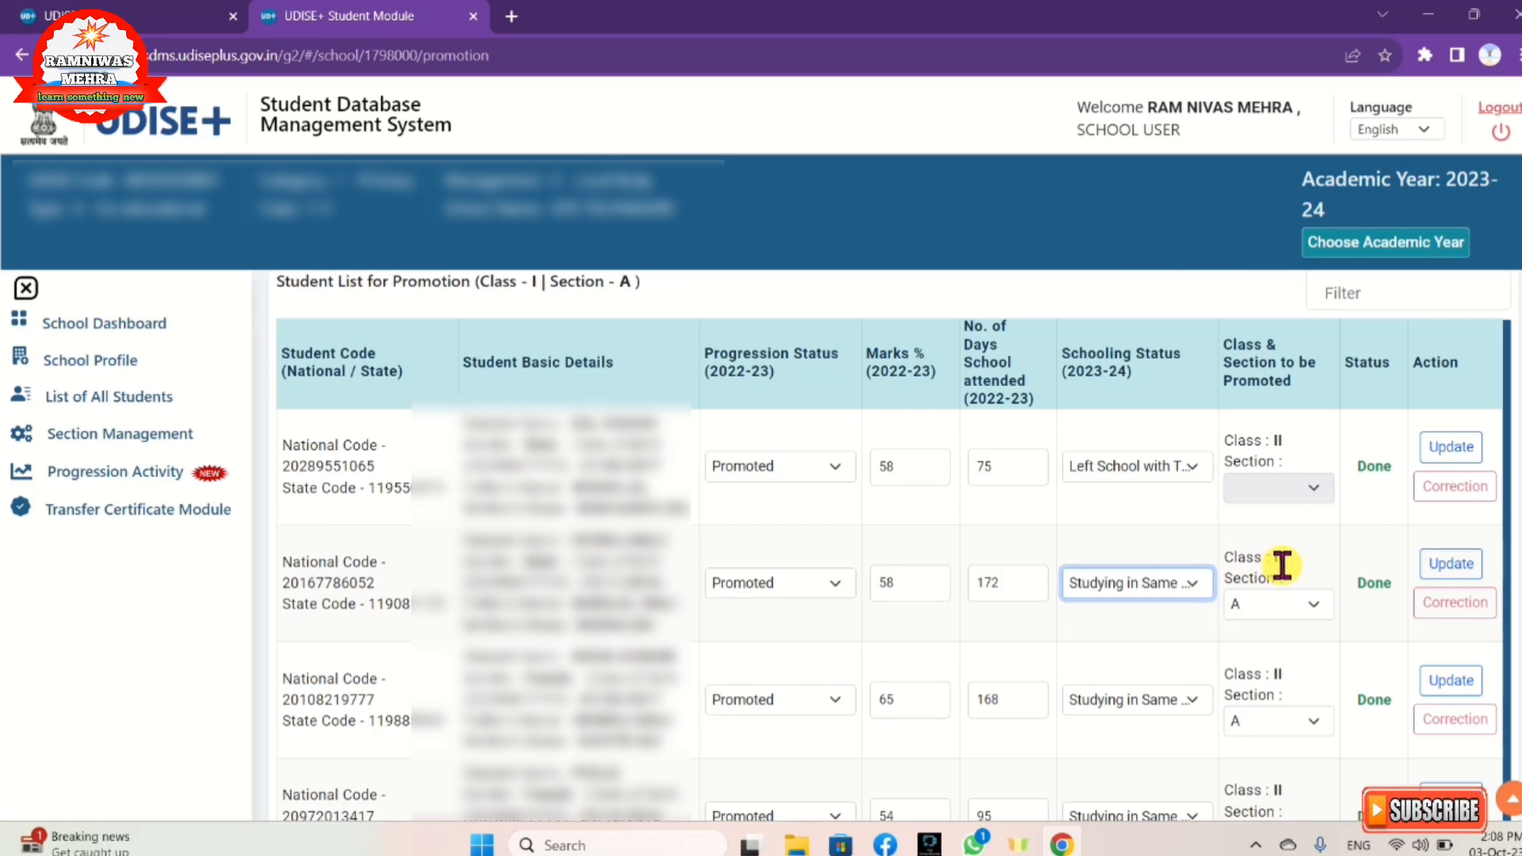
pyautogui.click(1283, 605)
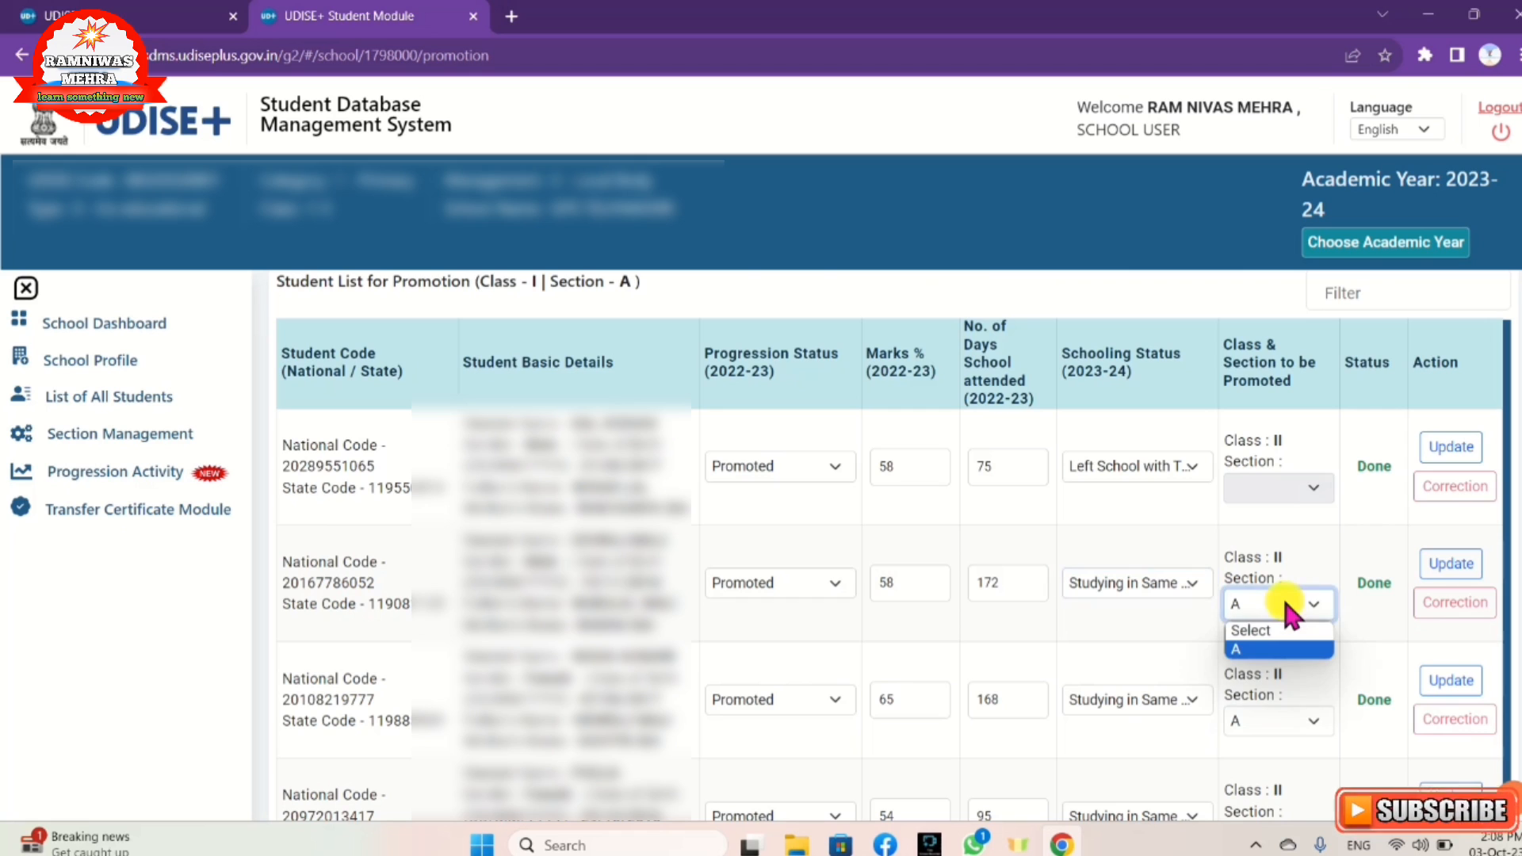
pyautogui.click(1282, 646)
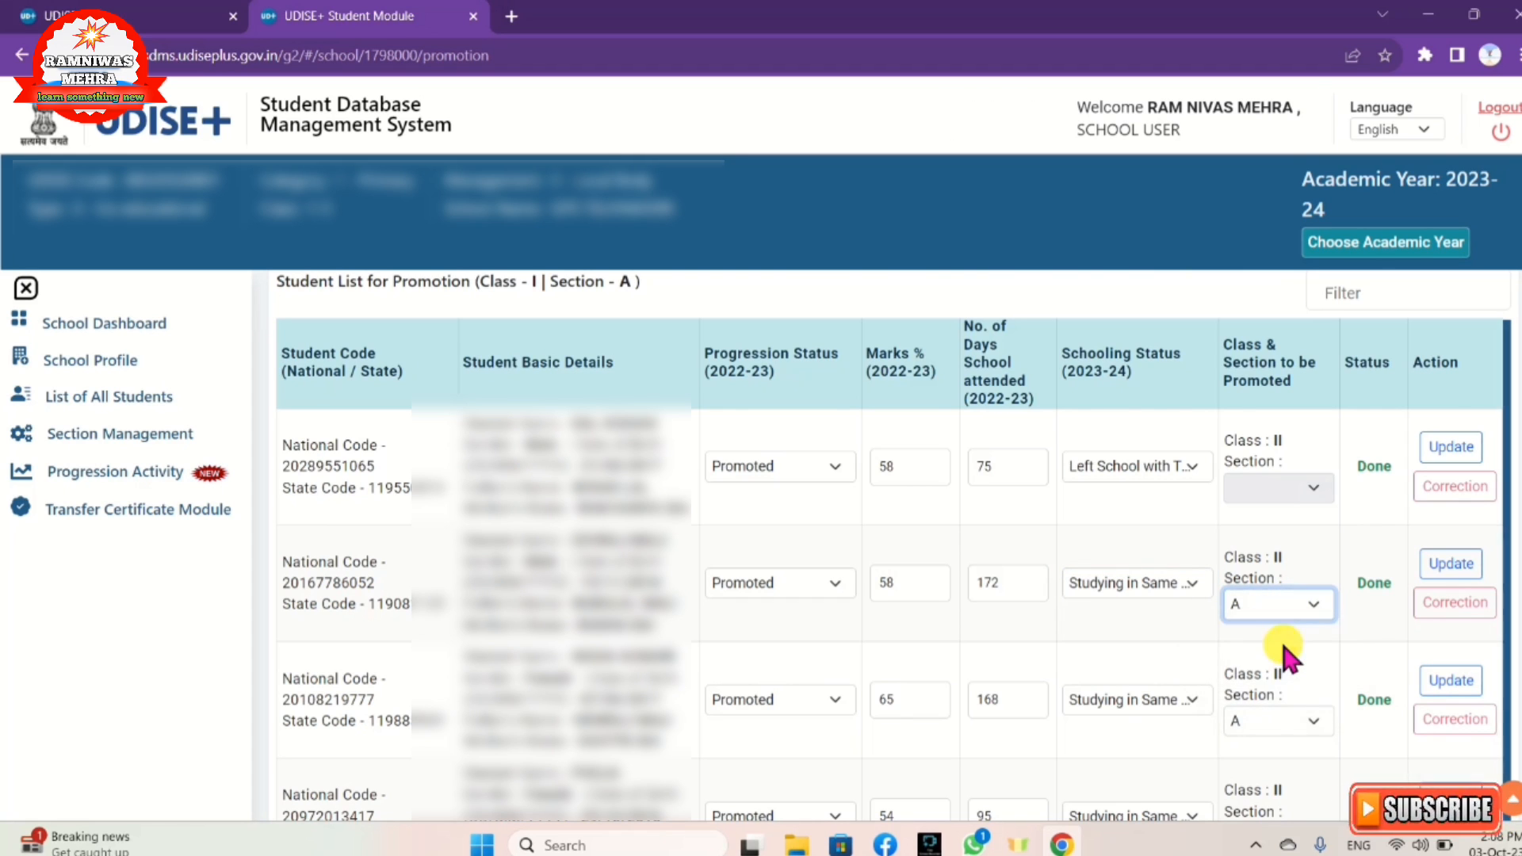
pyautogui.click(1464, 575)
pyautogui.click(1464, 574)
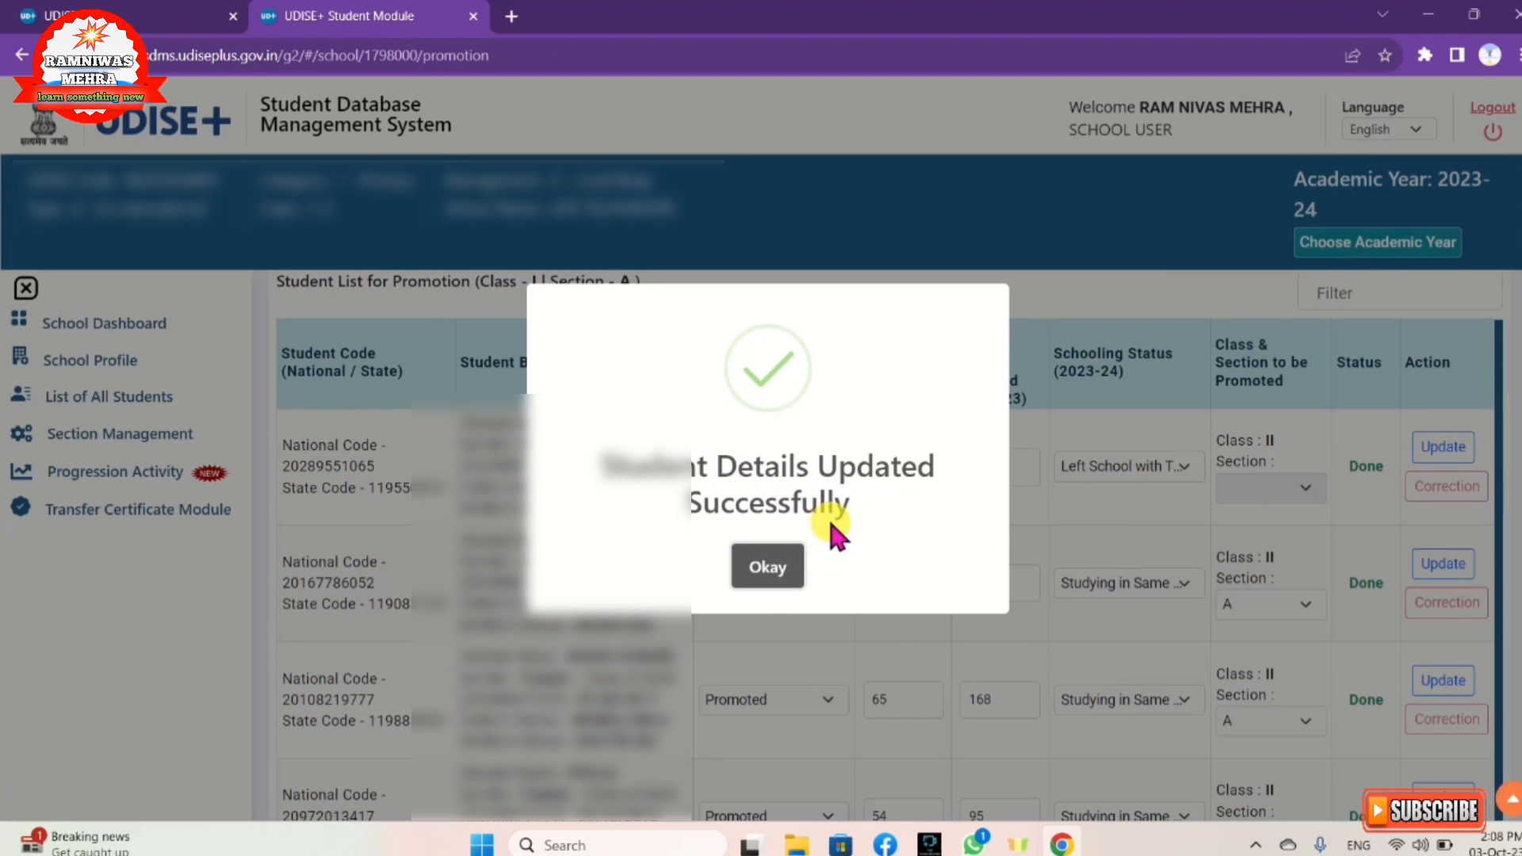
pyautogui.click(773, 572)
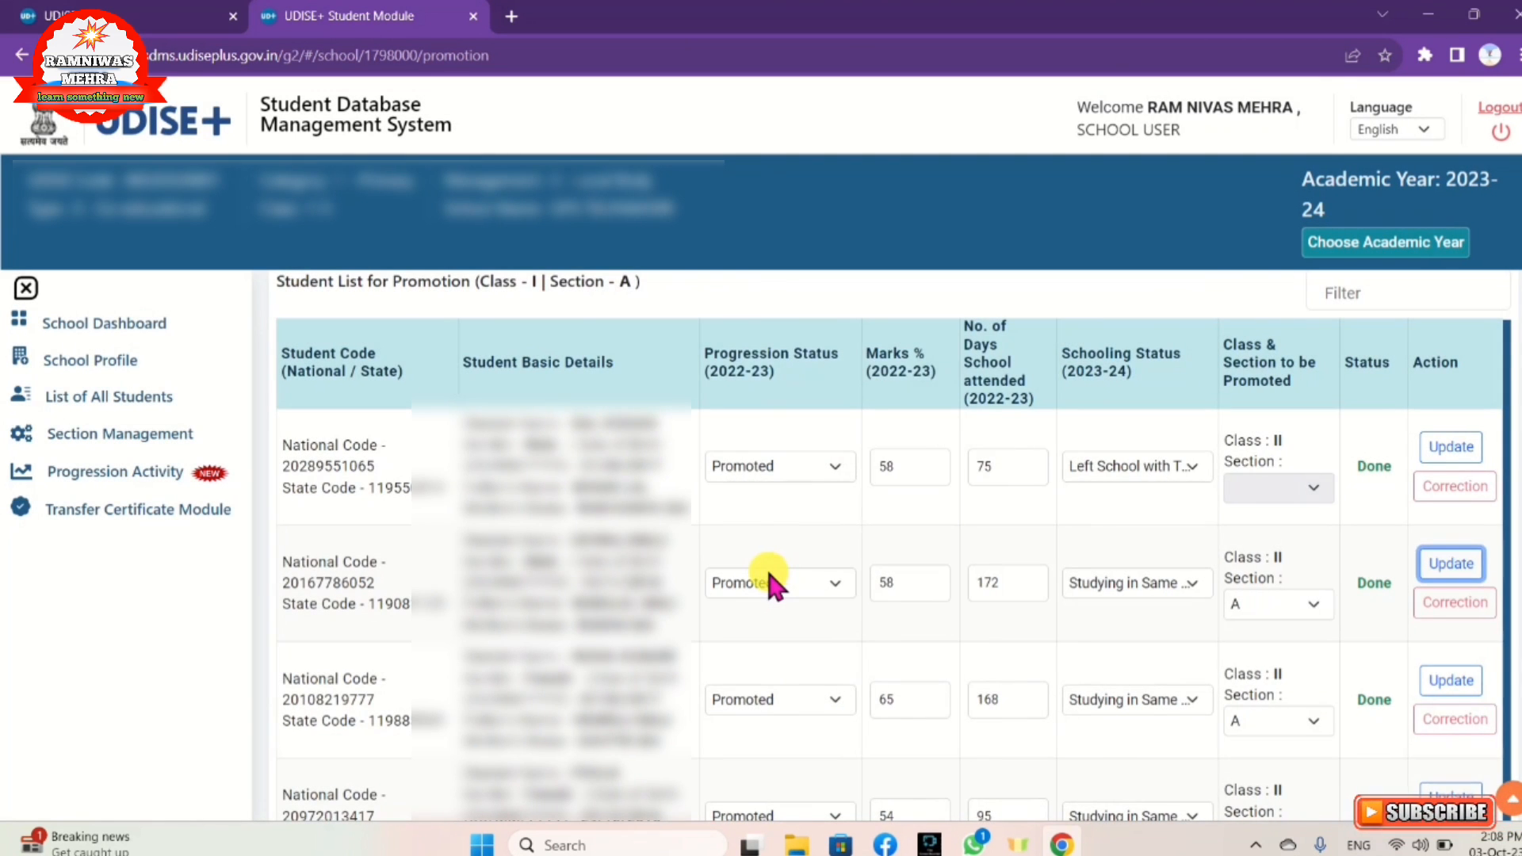
# Step: Scroll to the end of the student table and choose Finalize for Class I, Section A
pyautogui.scroll(-10, 764, 573)
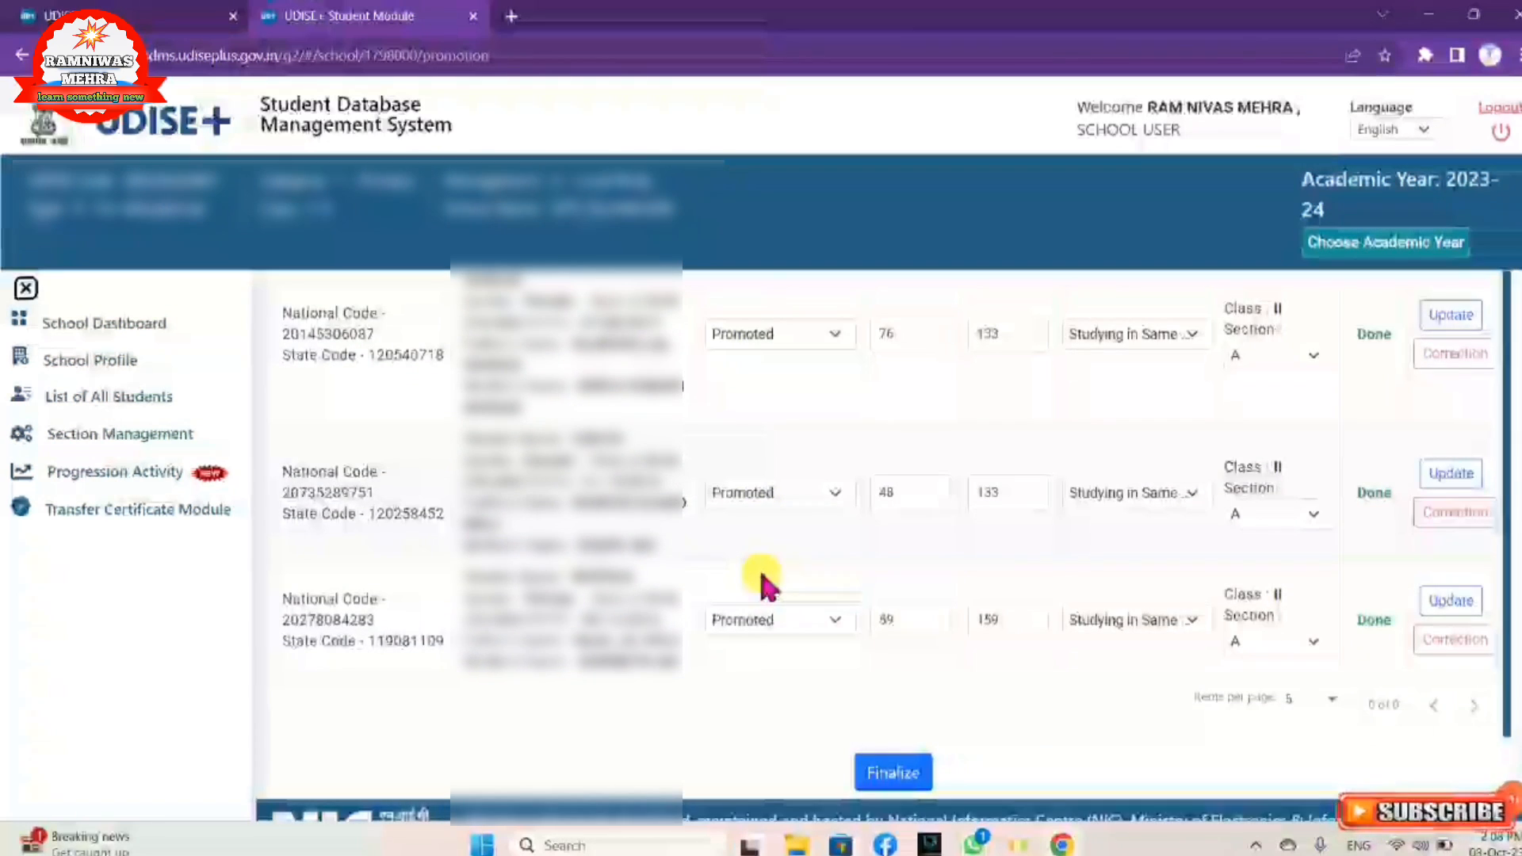
pyautogui.scroll(-1, 762, 577)
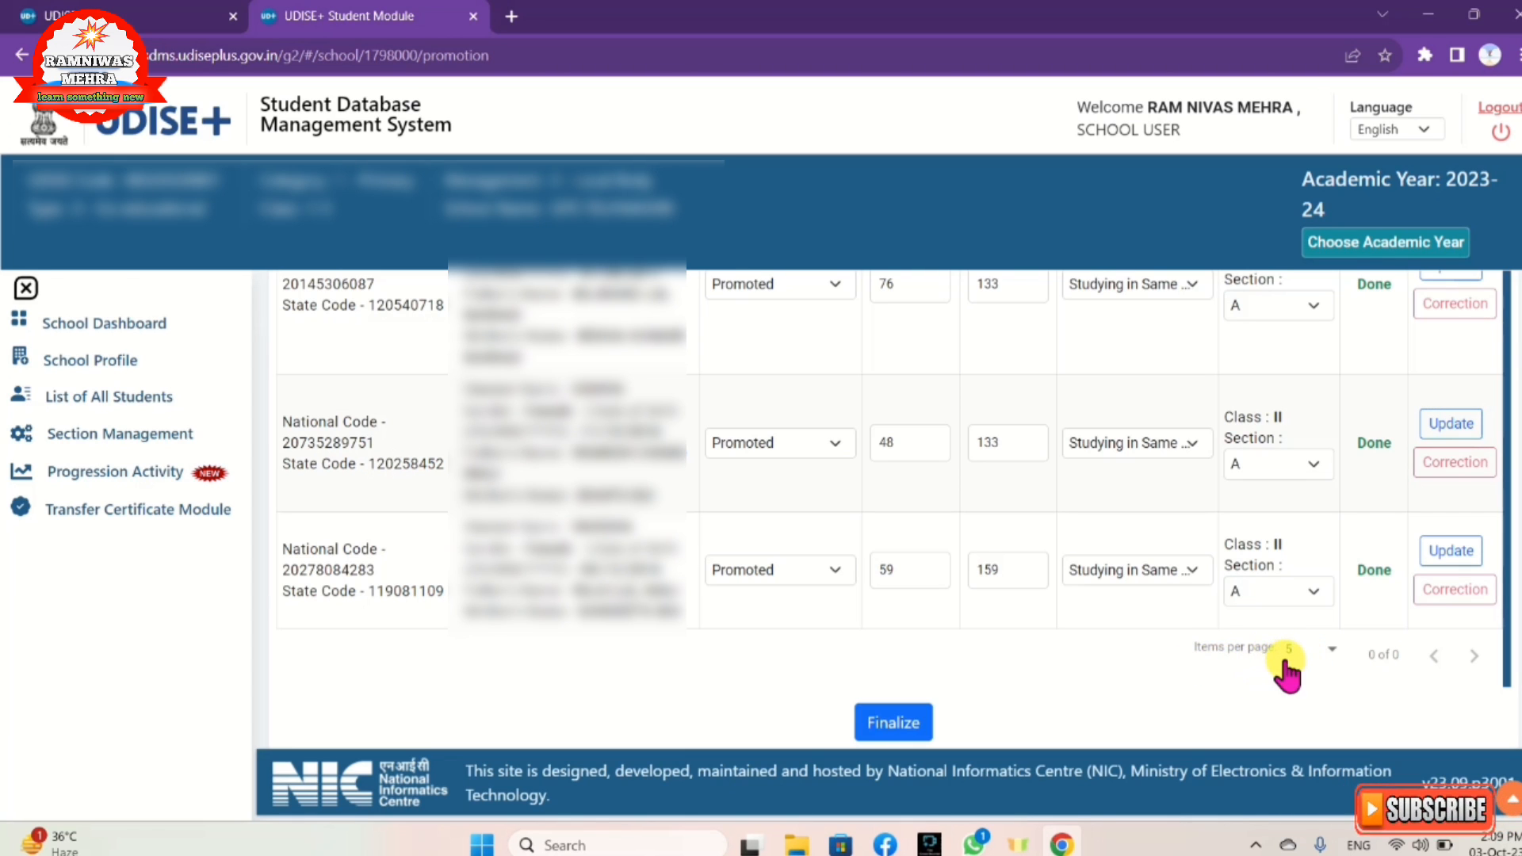
pyautogui.click(1473, 656)
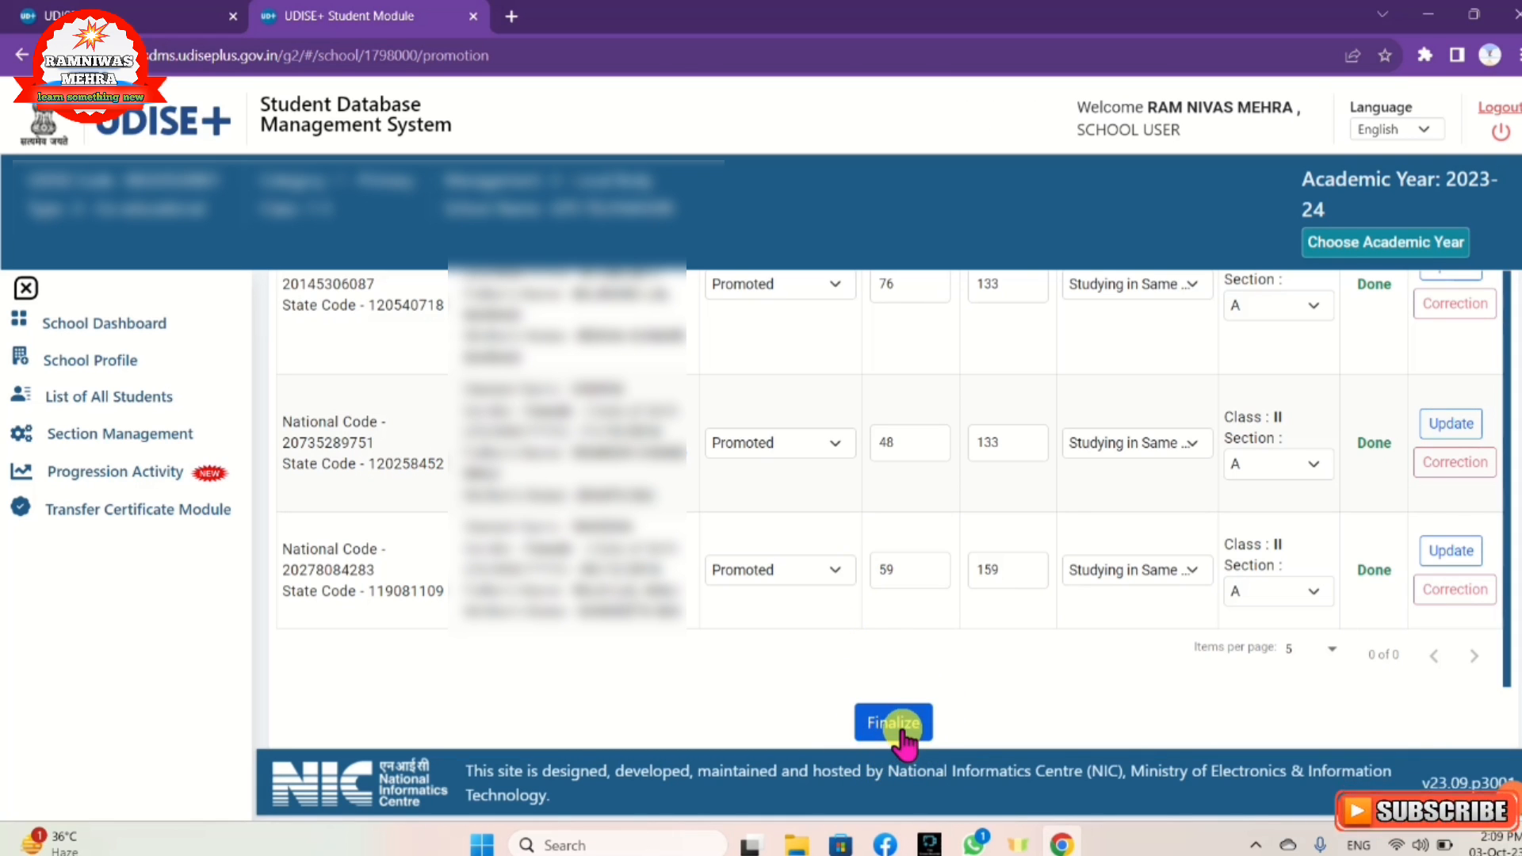
pyautogui.click(896, 723)
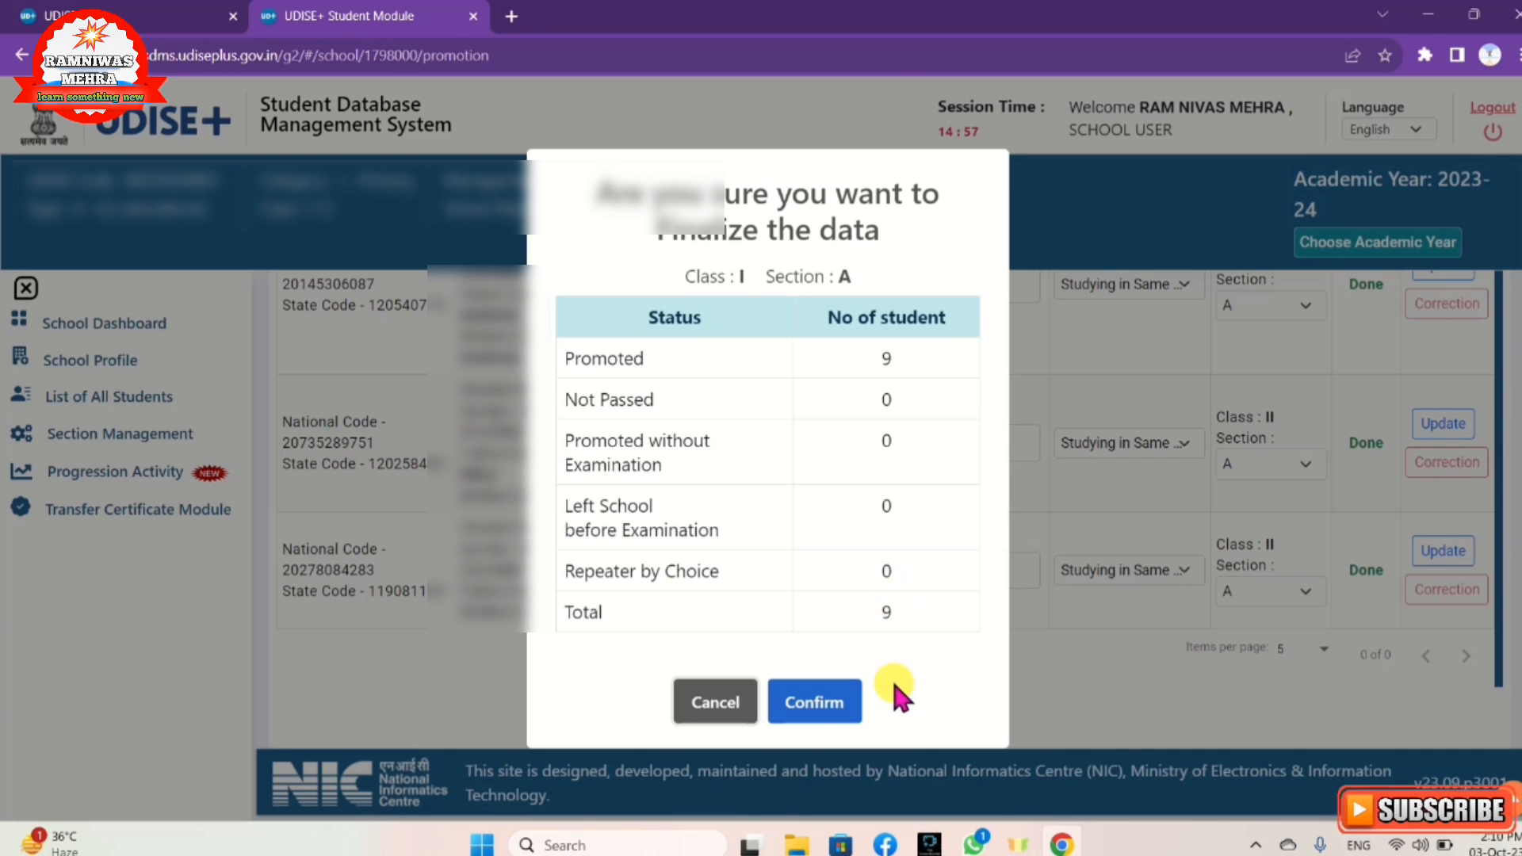
# Step: Confirm finalizing promotion of the 9 Class I Section A students and acknowledge the success message
pyautogui.click(803, 713)
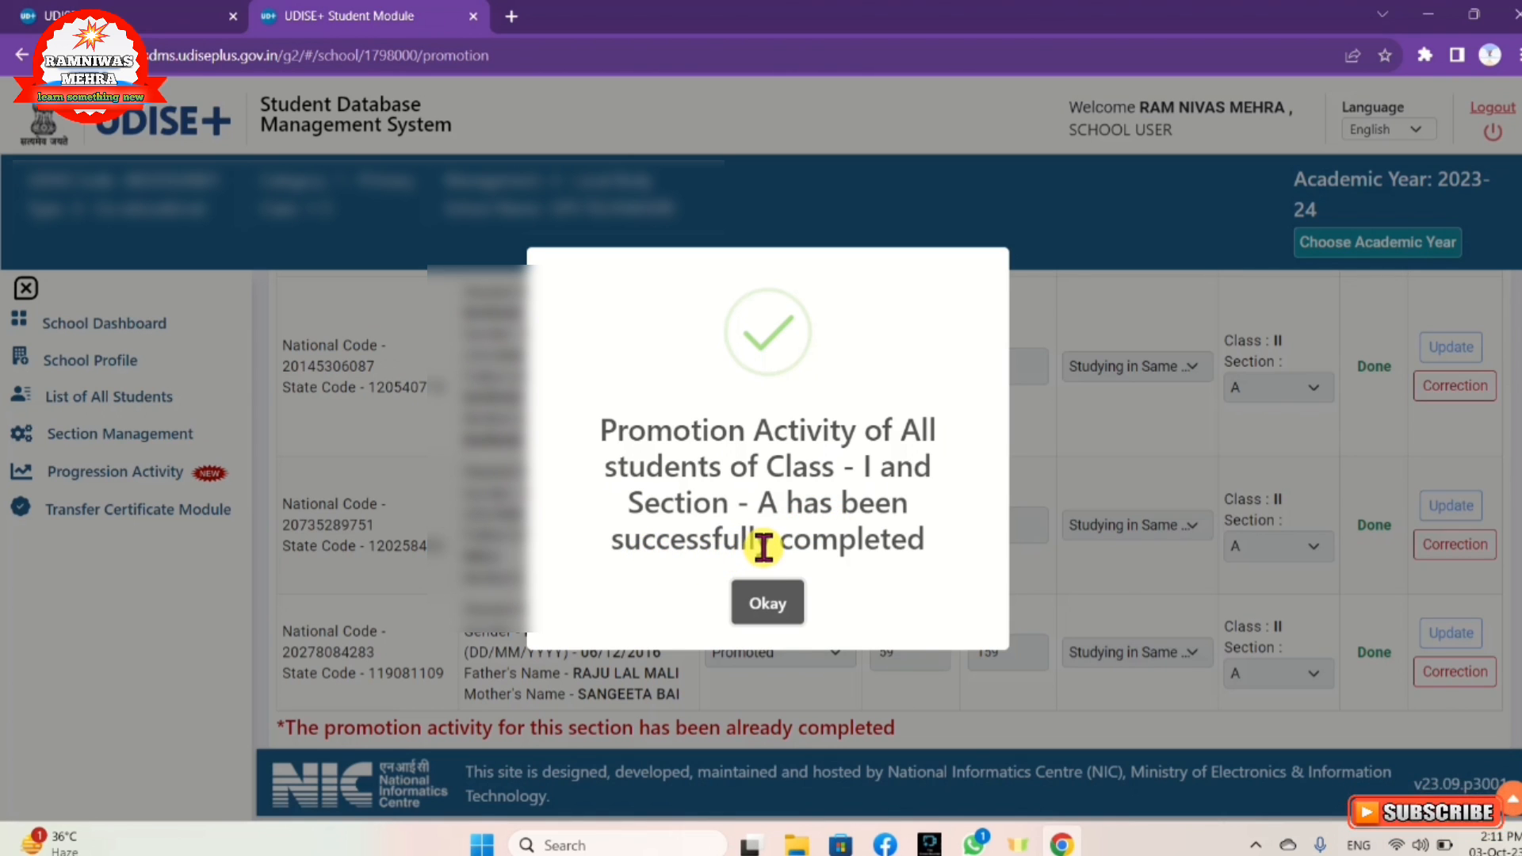
pyautogui.click(786, 601)
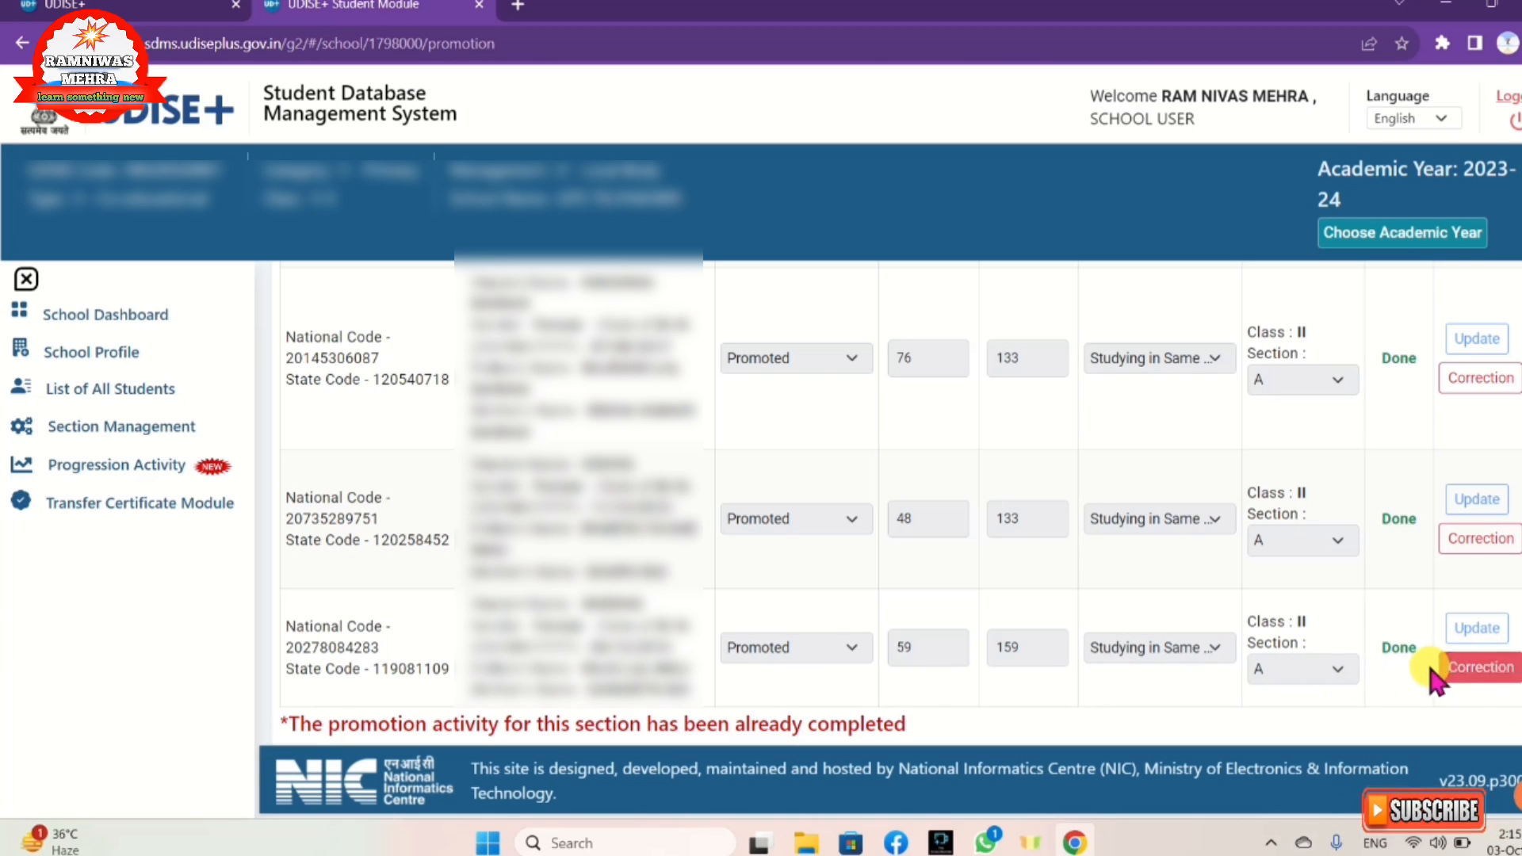
# Step: Correct the last student's record to Promoted, Studying in Same School, Section A, and save it
pyautogui.click(1464, 683)
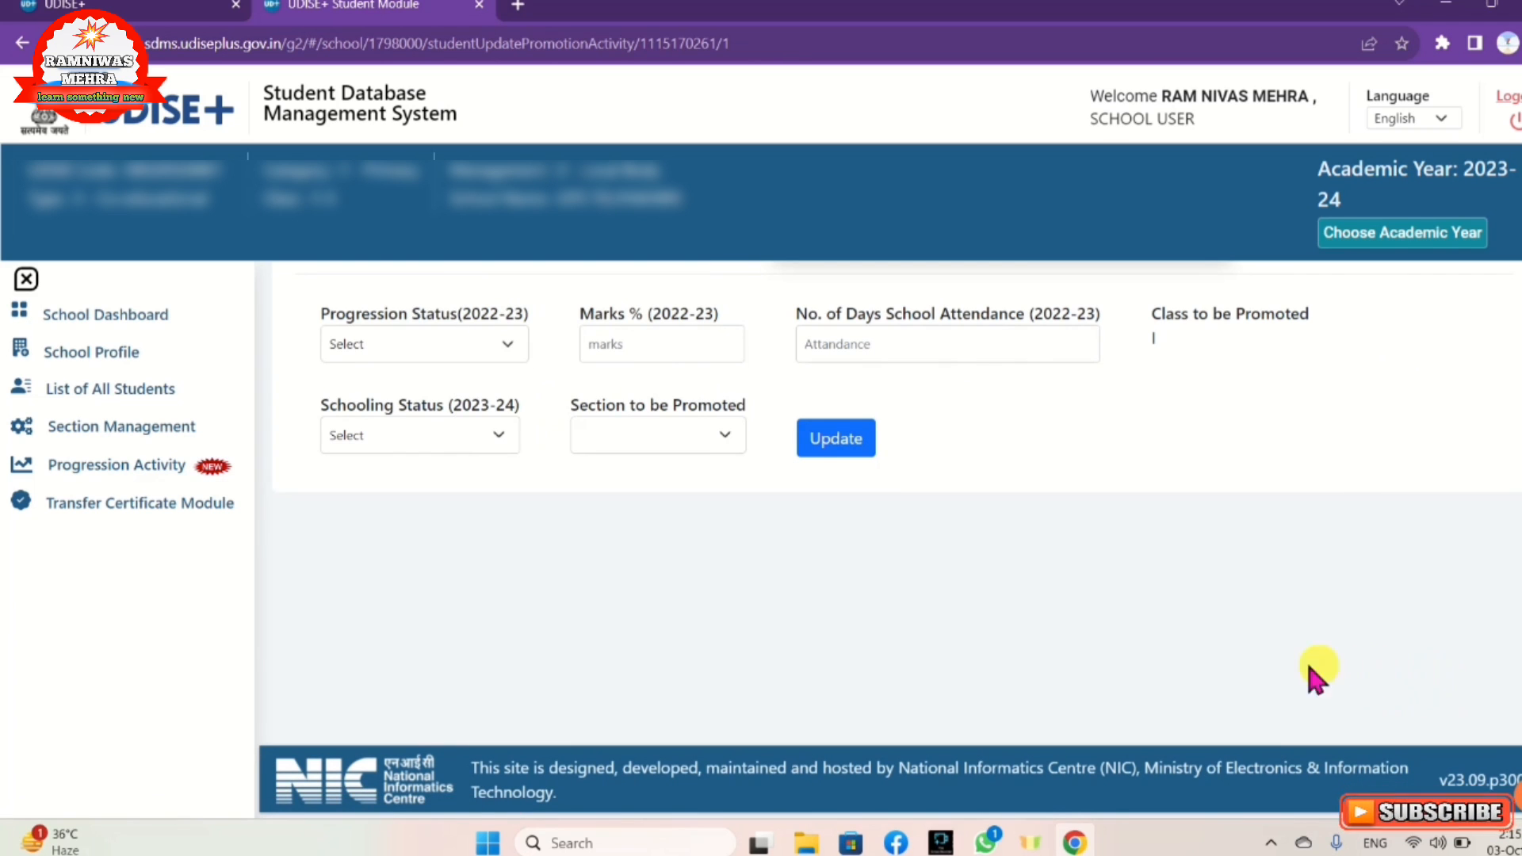
pyautogui.click(392, 343)
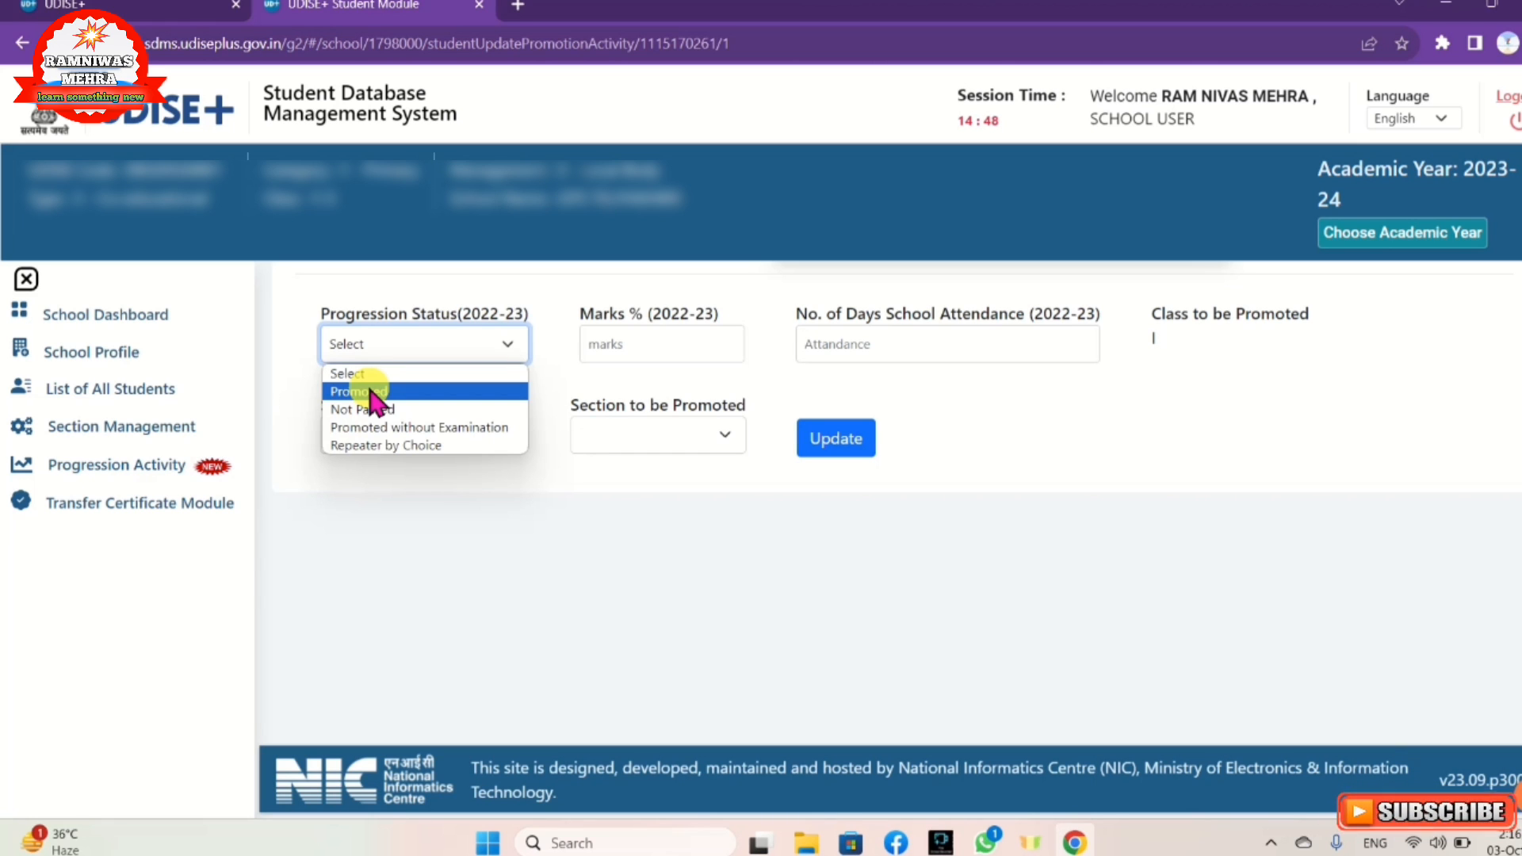
pyautogui.click(371, 391)
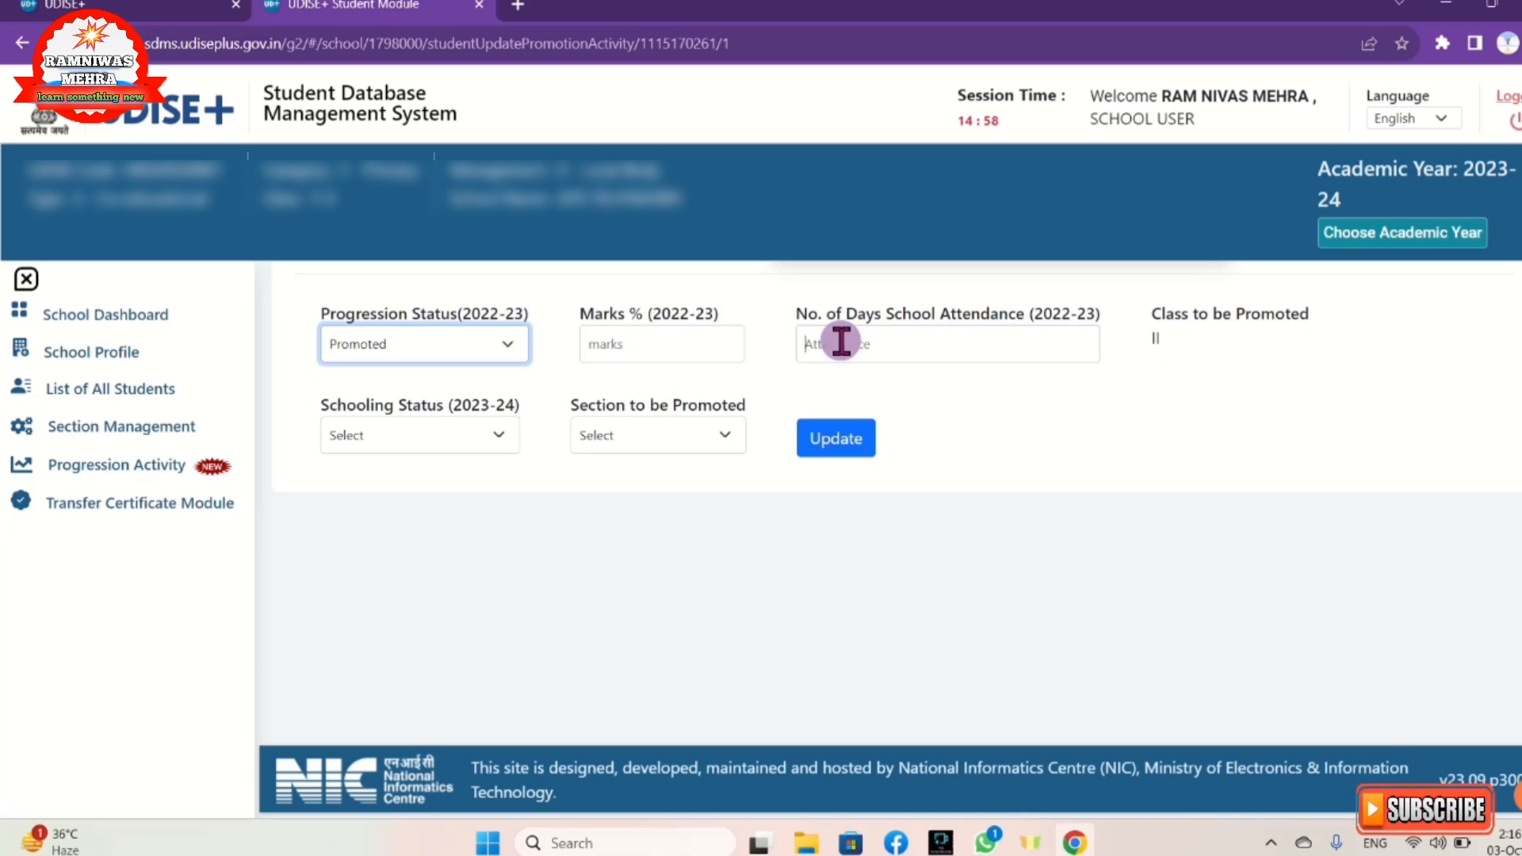
pyautogui.click(843, 342)
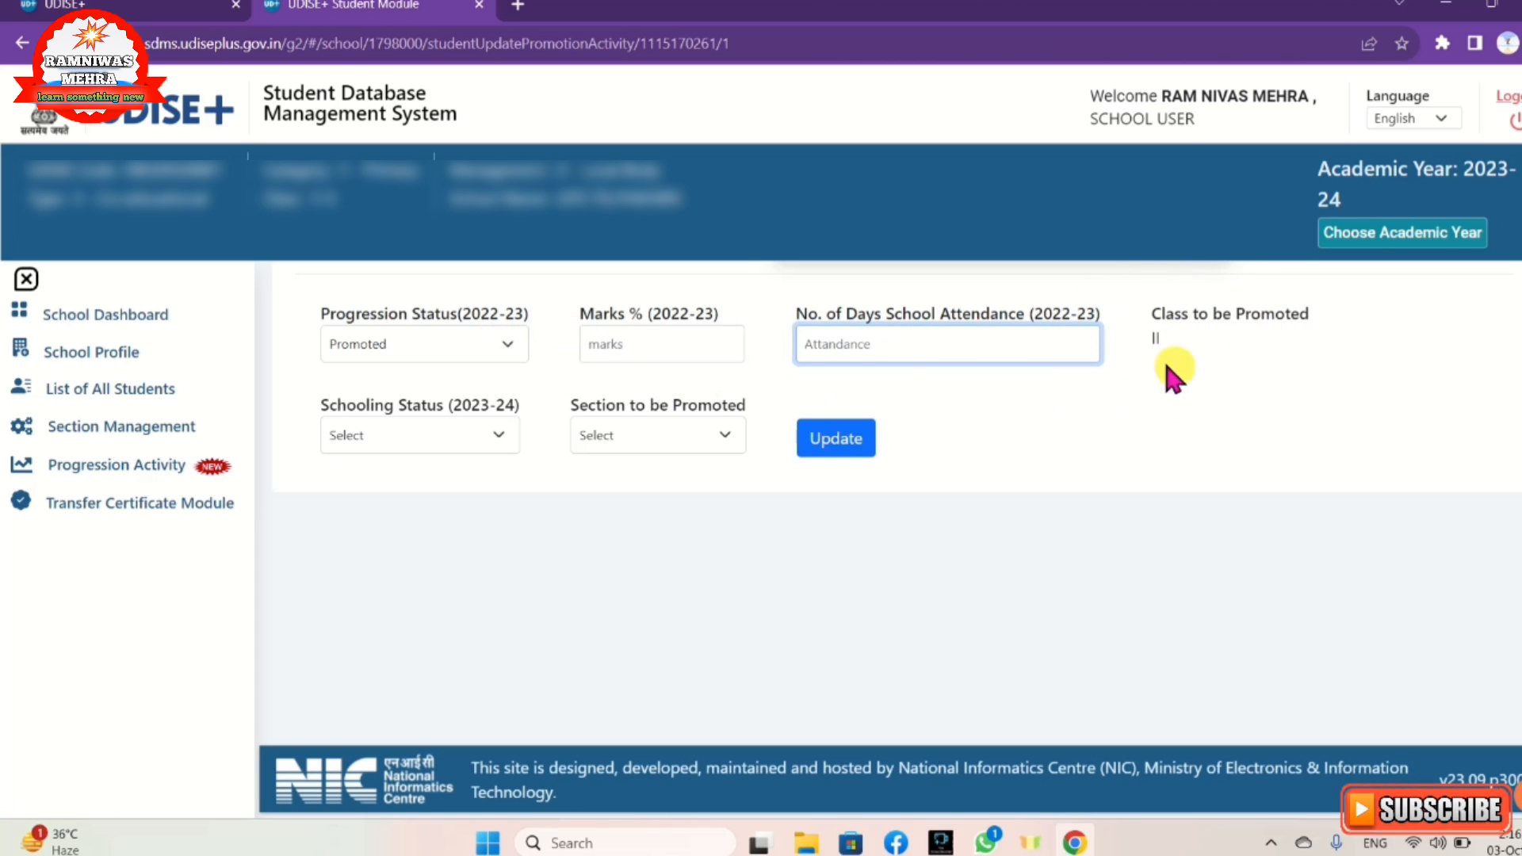
pyautogui.click(404, 437)
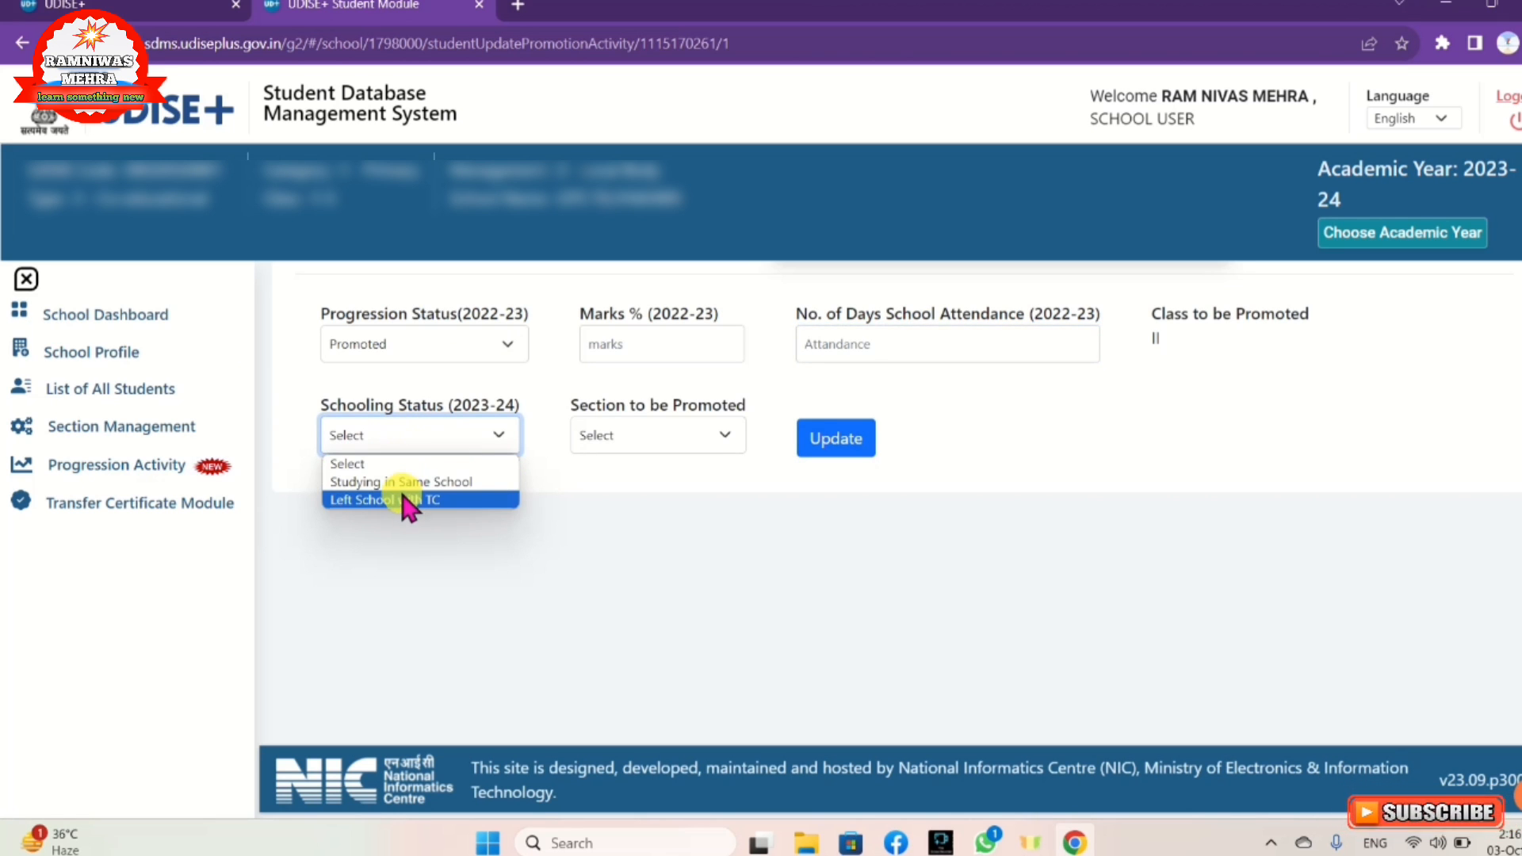
pyautogui.click(406, 482)
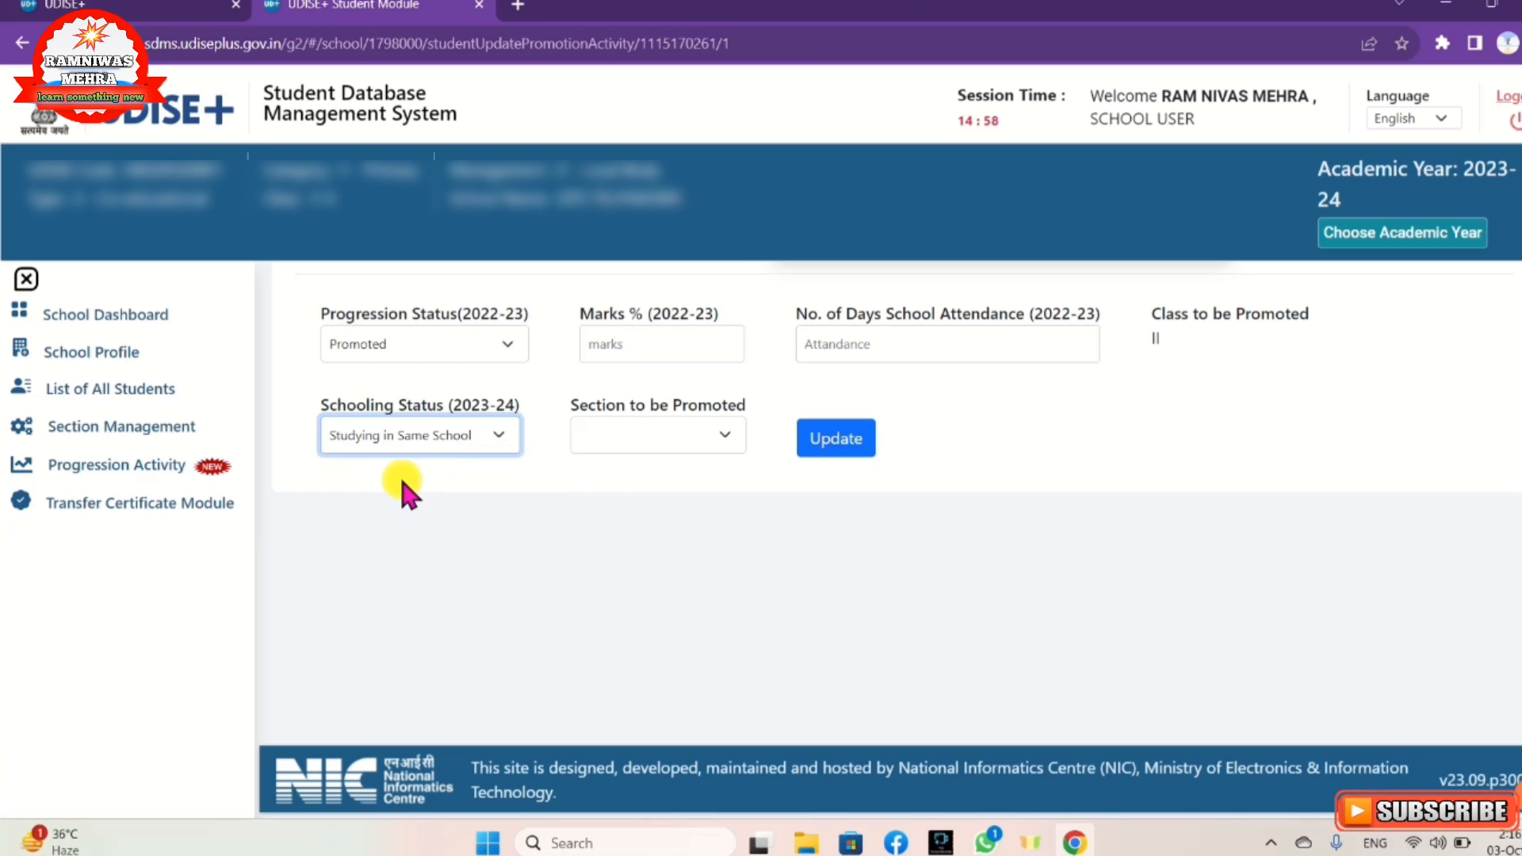
pyautogui.click(718, 428)
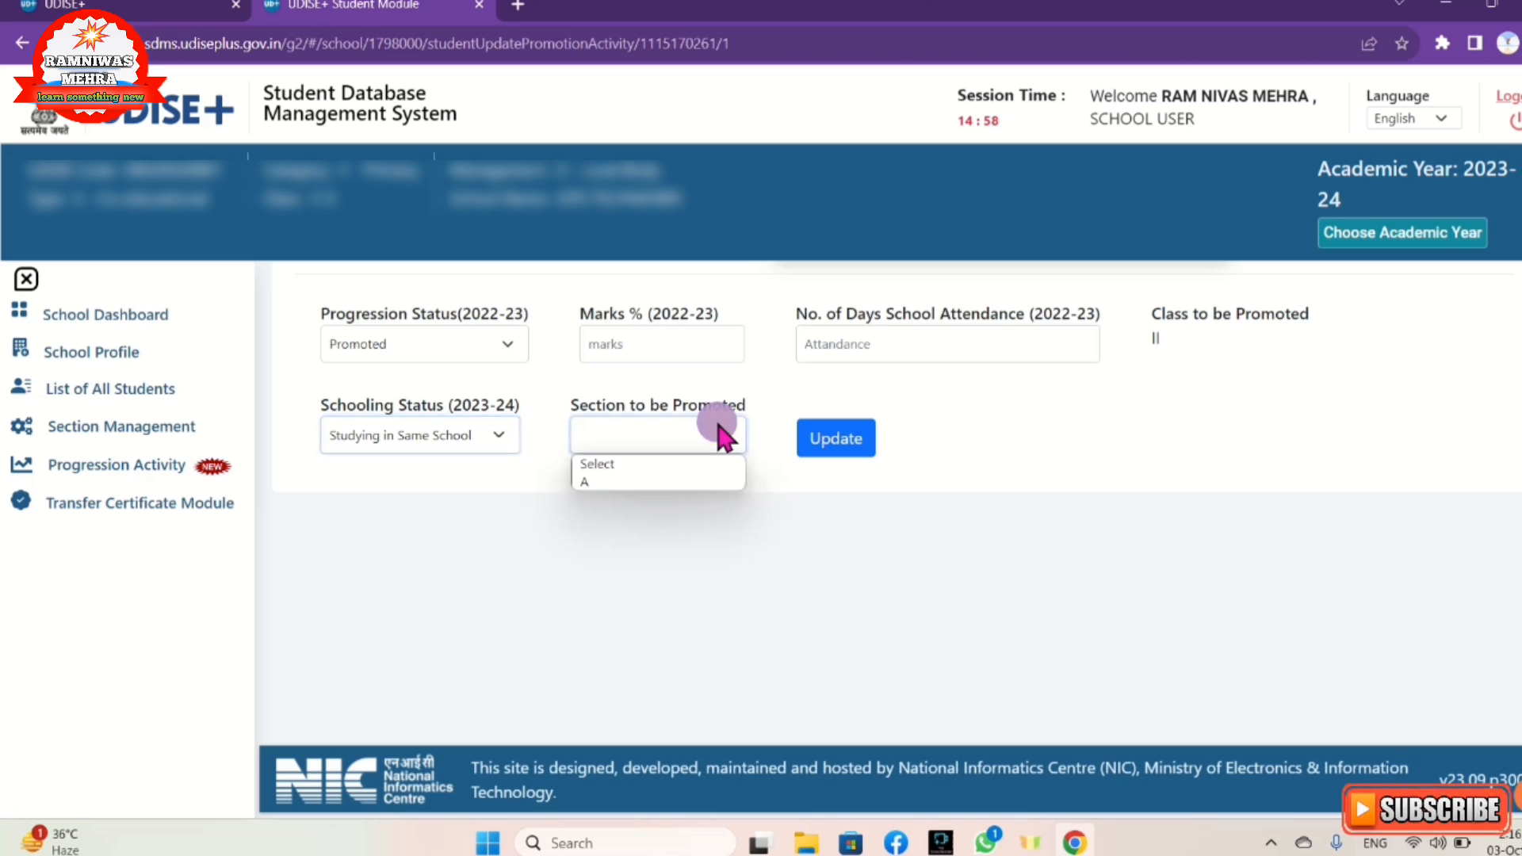
pyautogui.click(692, 481)
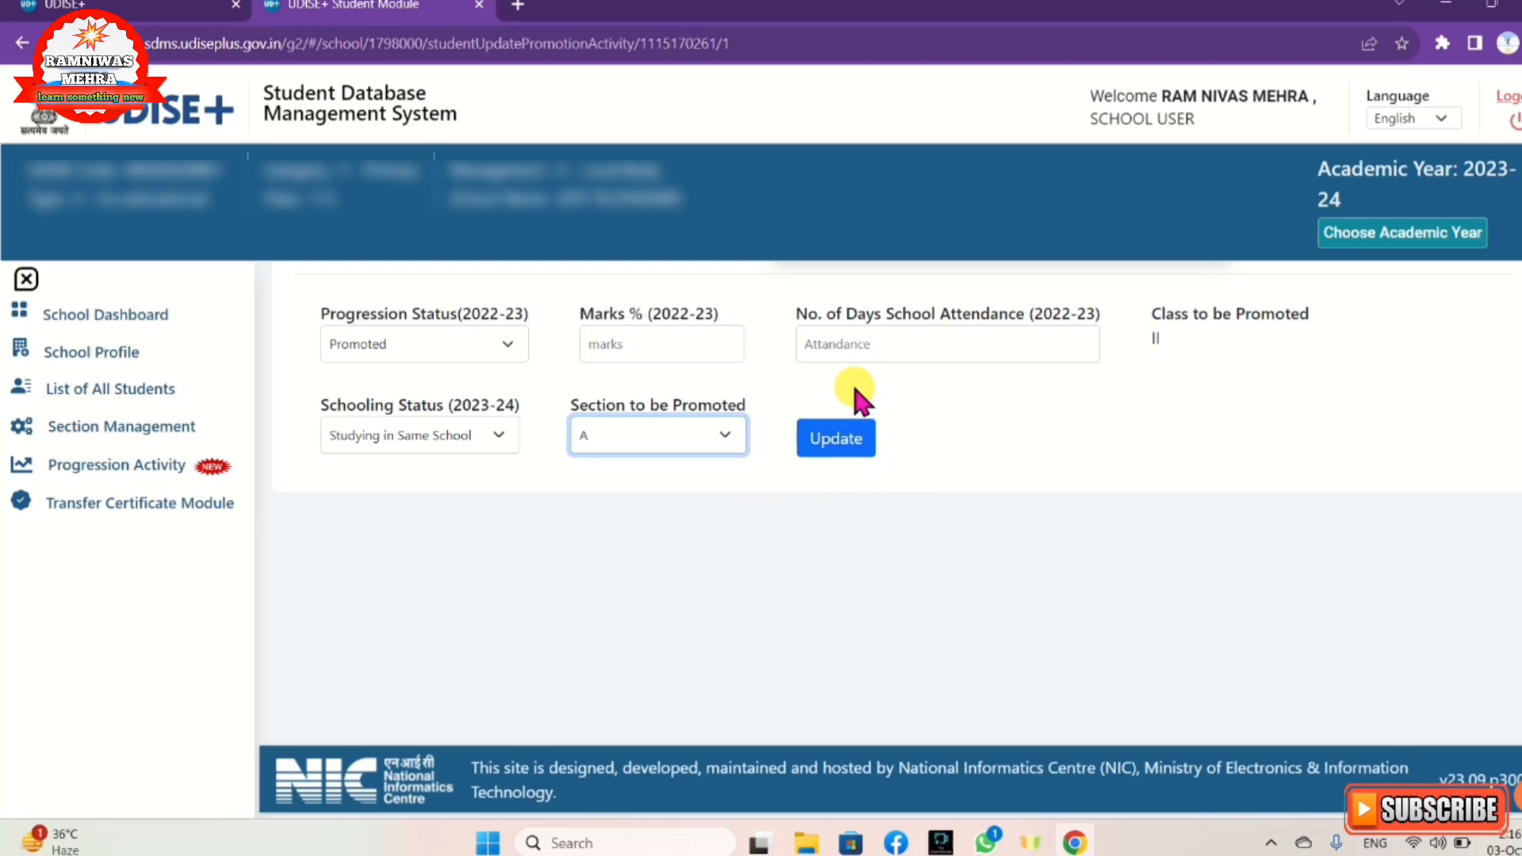
pyautogui.click(836, 437)
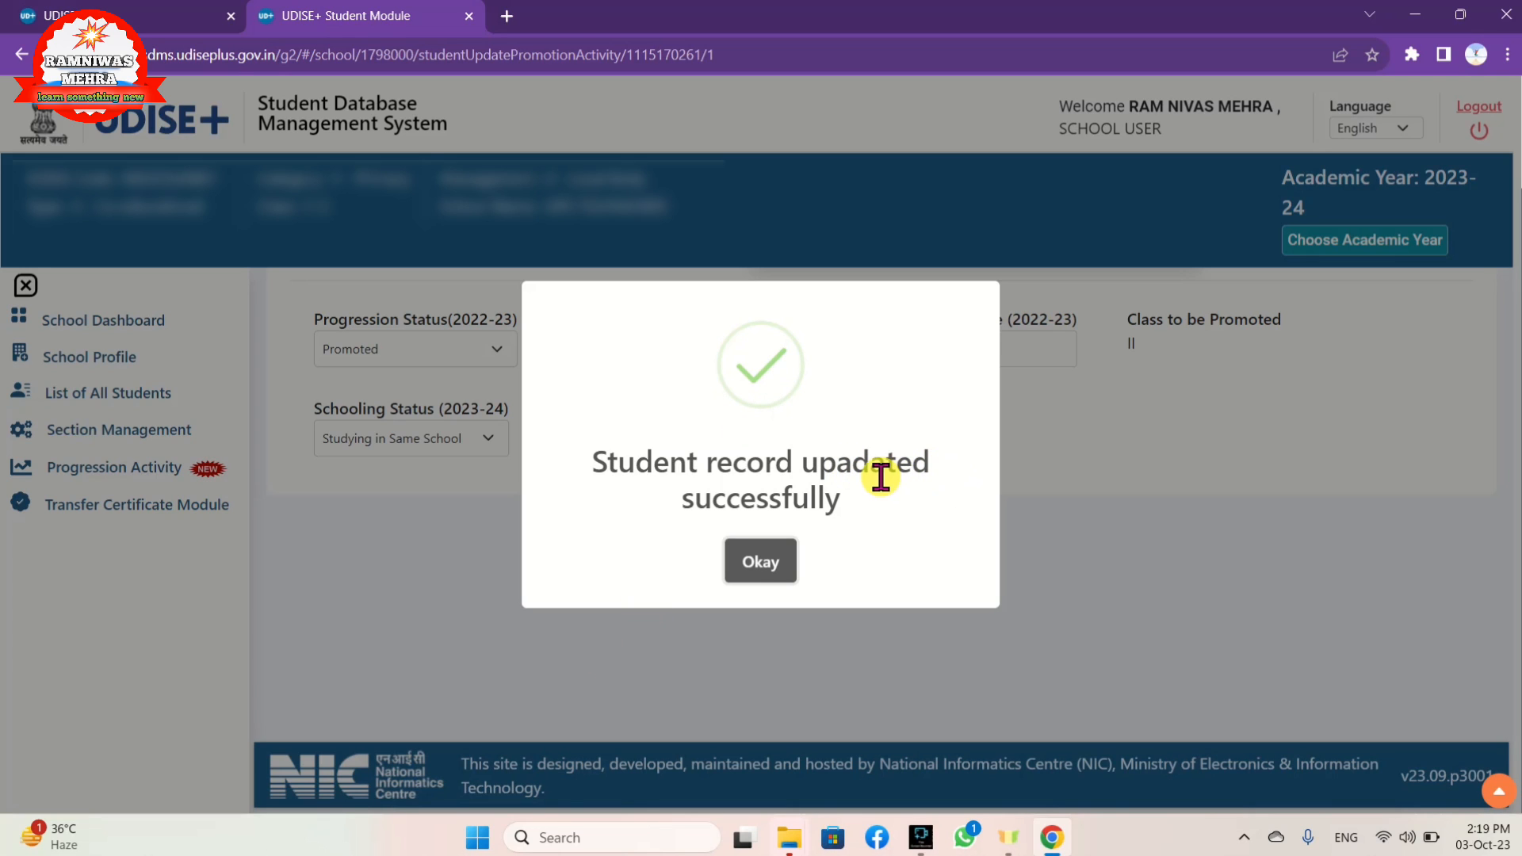
pyautogui.click(750, 563)
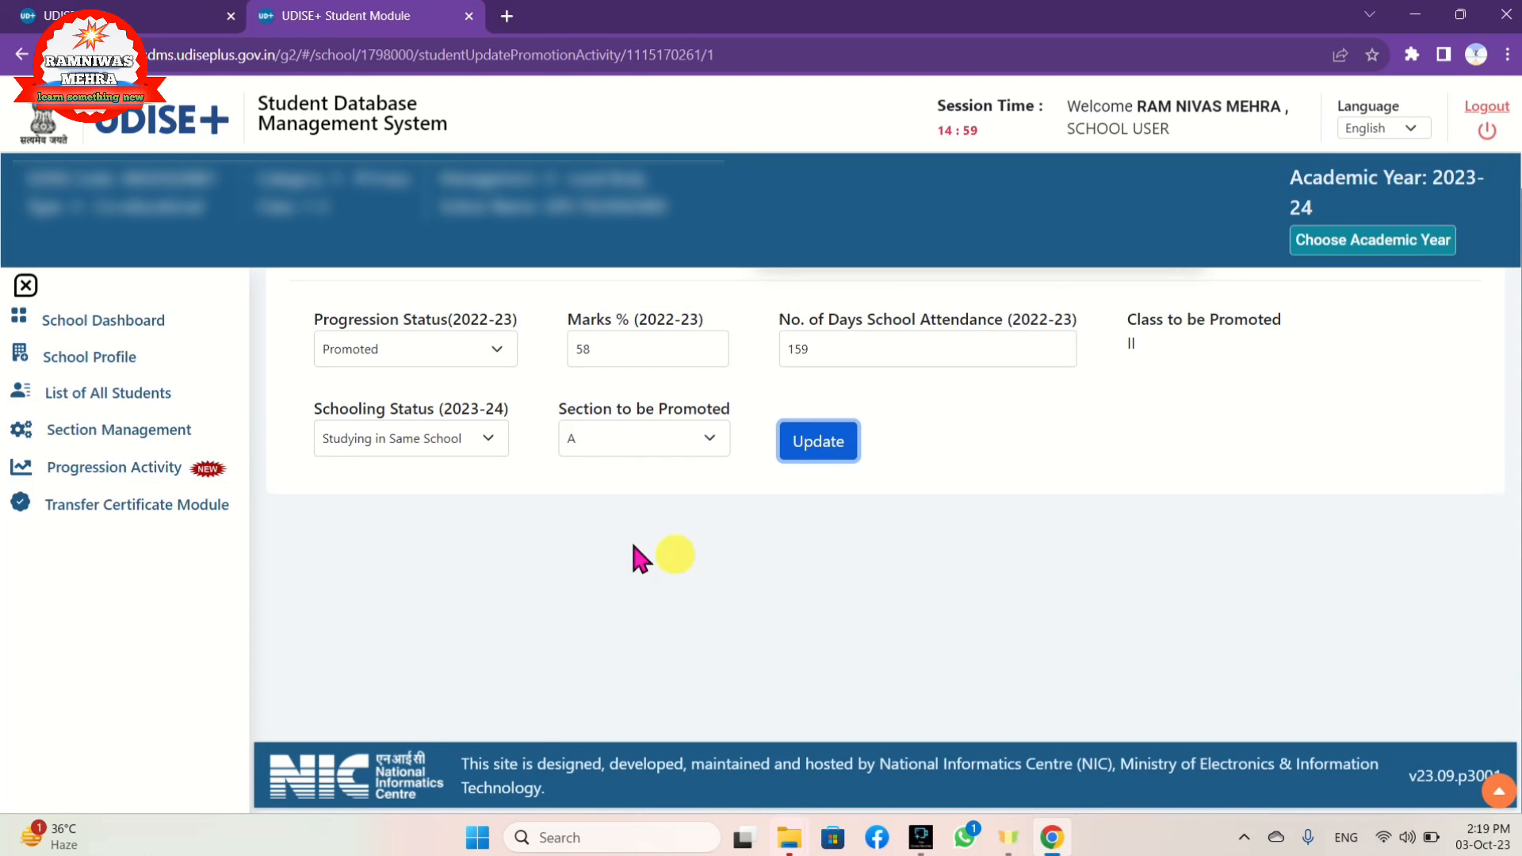
pyautogui.click(89, 473)
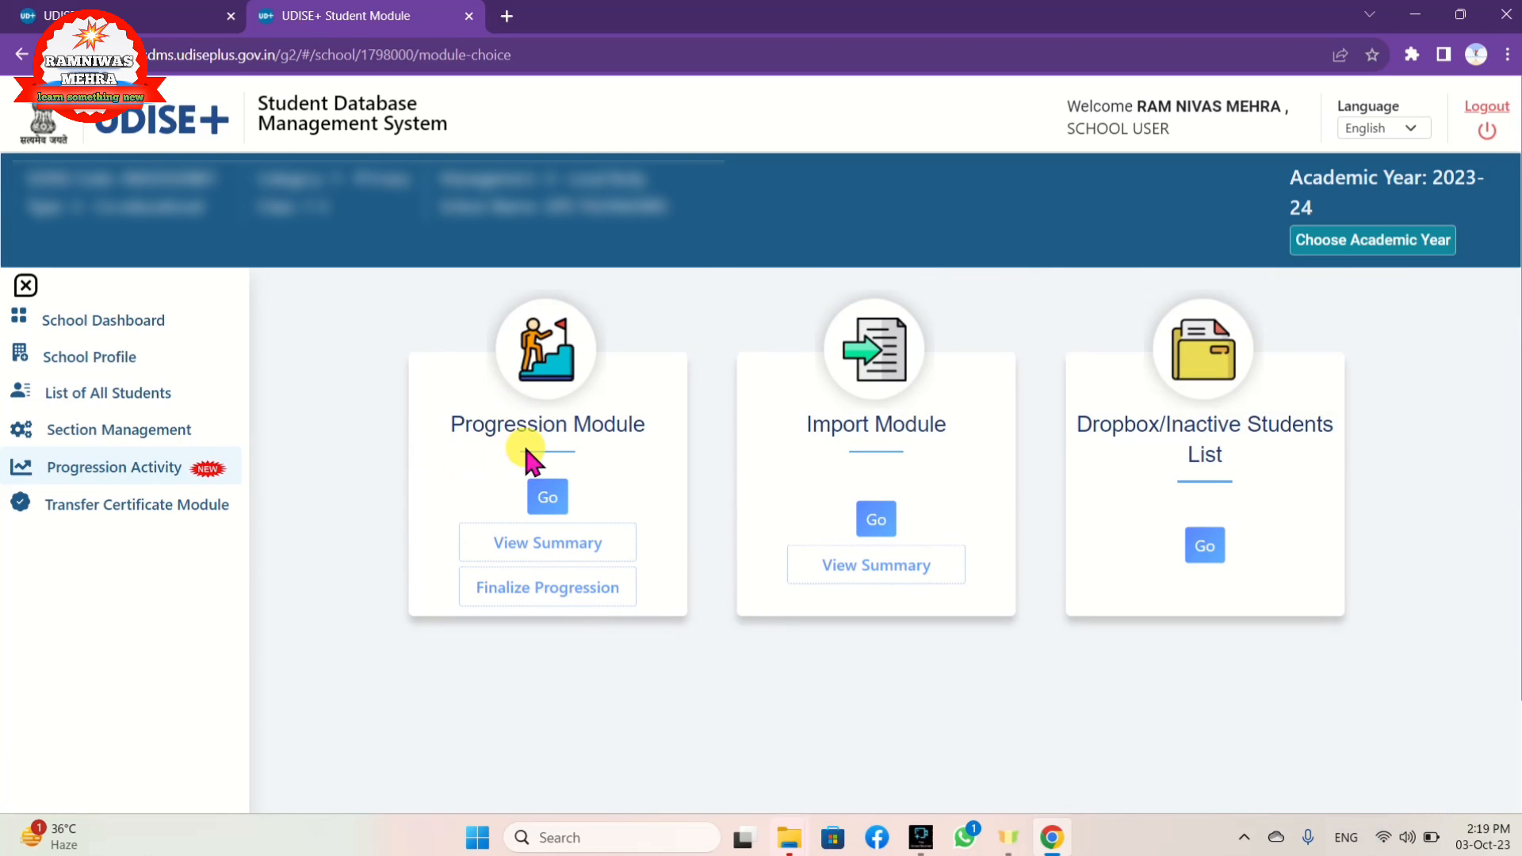
# Step: Load the Class I, Section A promotion list and scroll through it to confirm every student shows Done
pyautogui.click(539, 498)
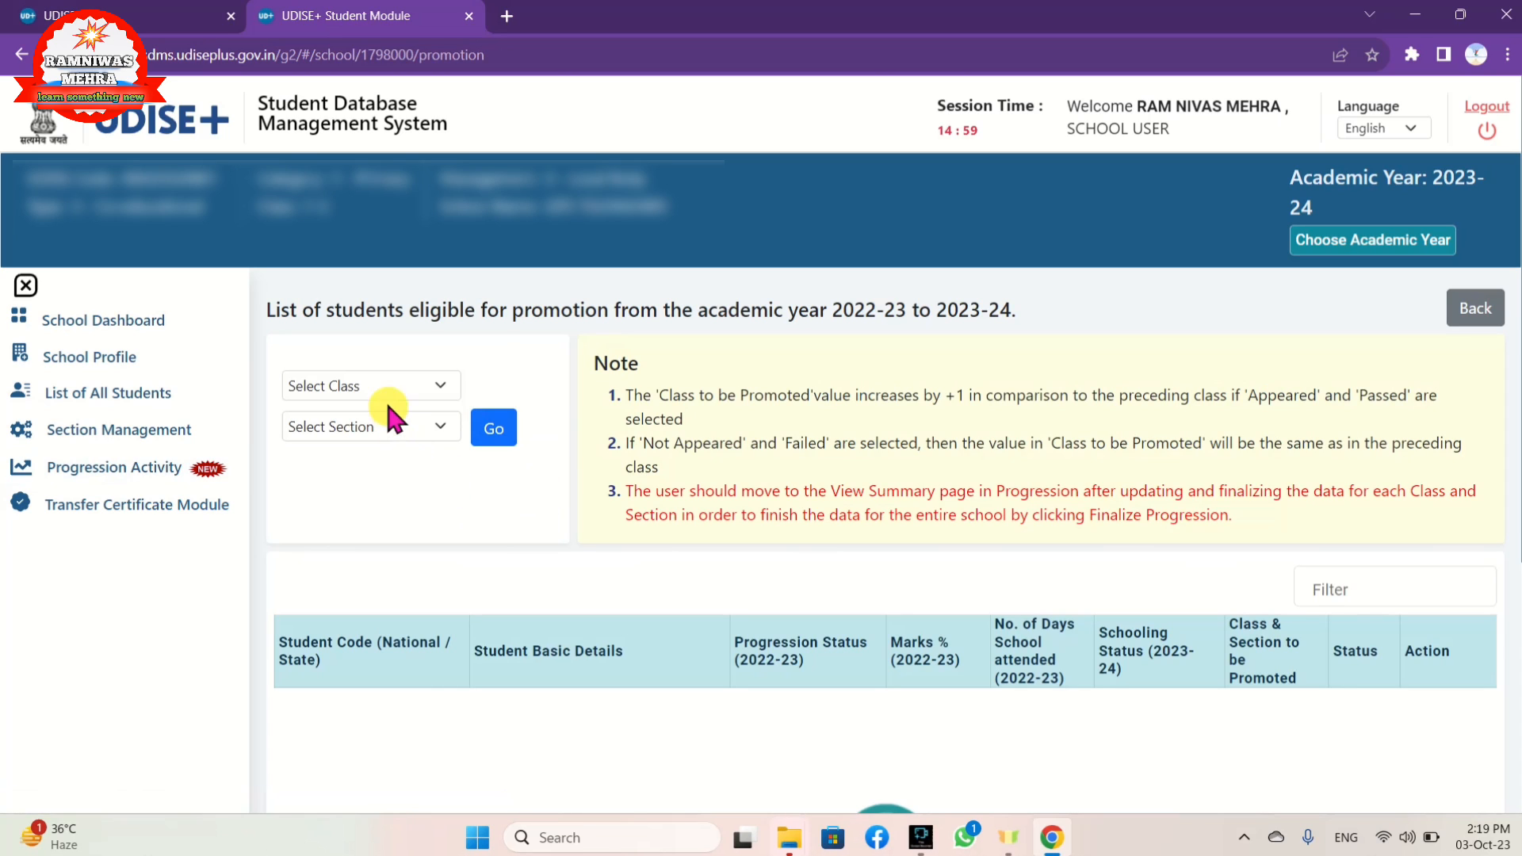
pyautogui.click(382, 387)
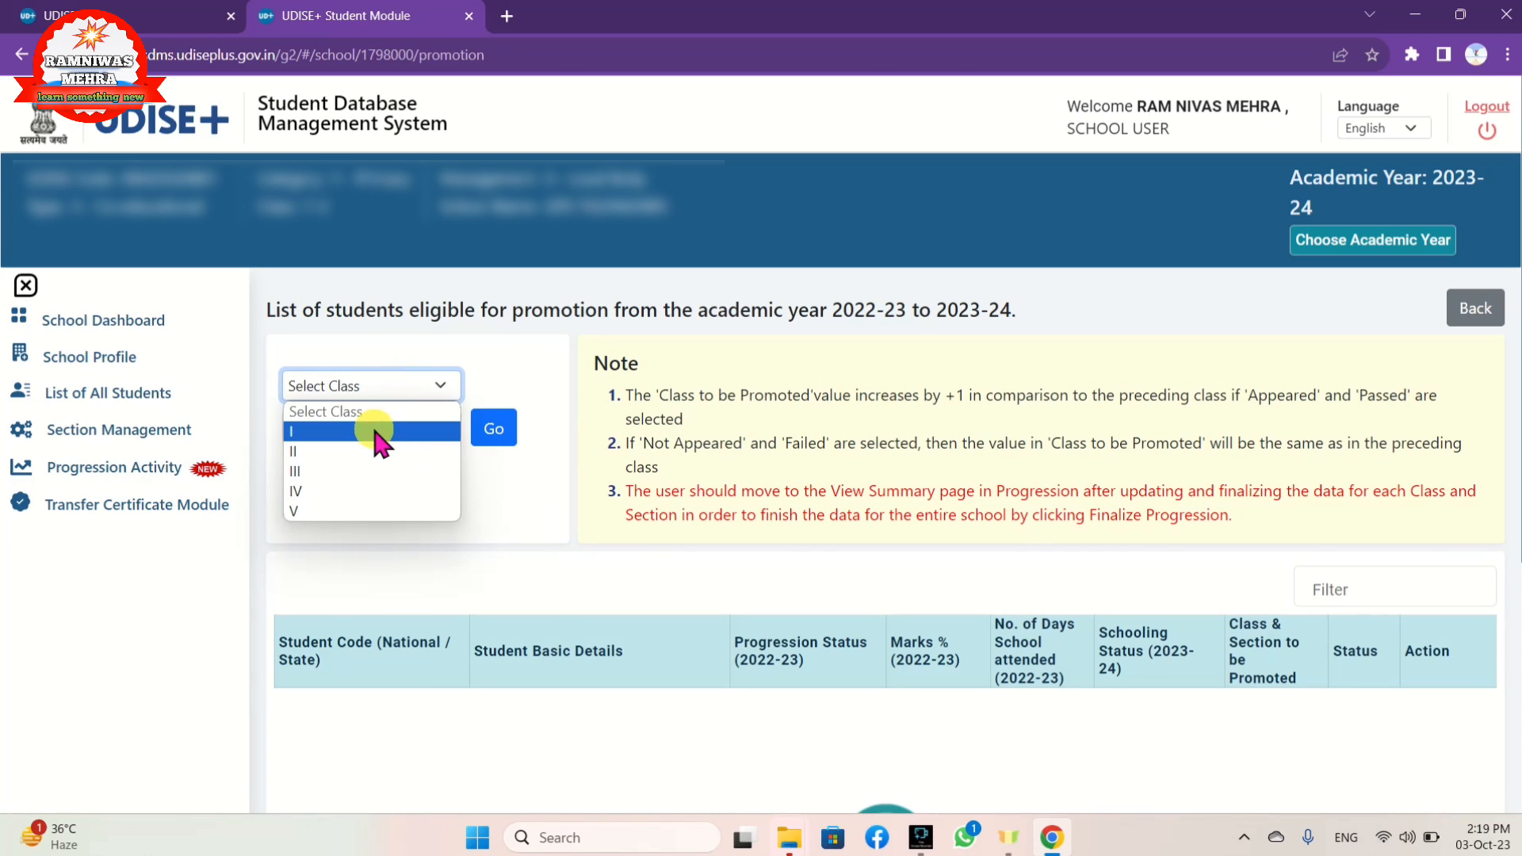
pyautogui.click(373, 431)
pyautogui.click(375, 425)
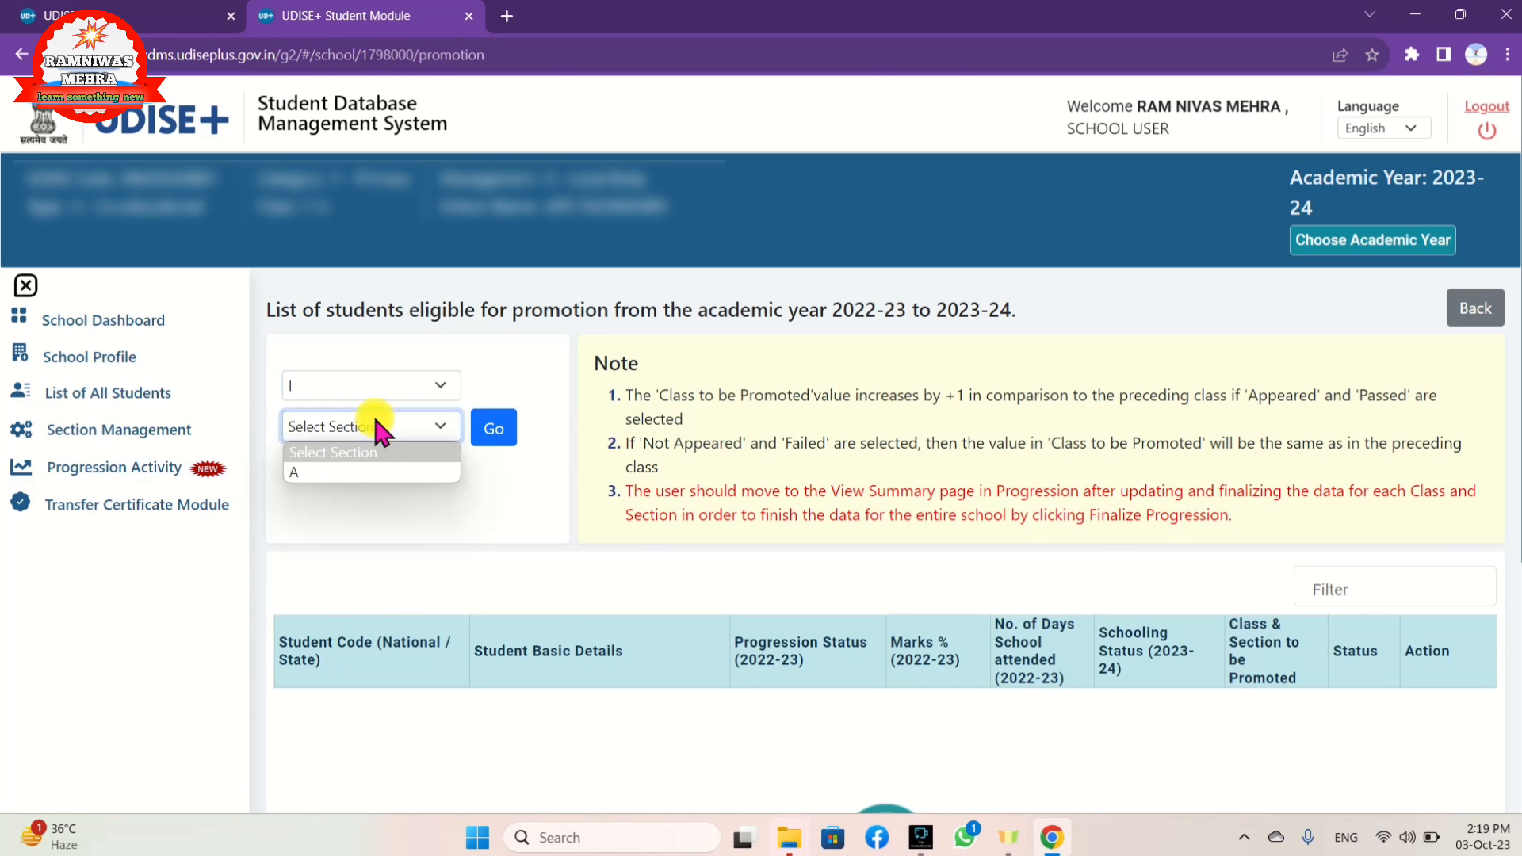
pyautogui.click(372, 472)
pyautogui.click(493, 428)
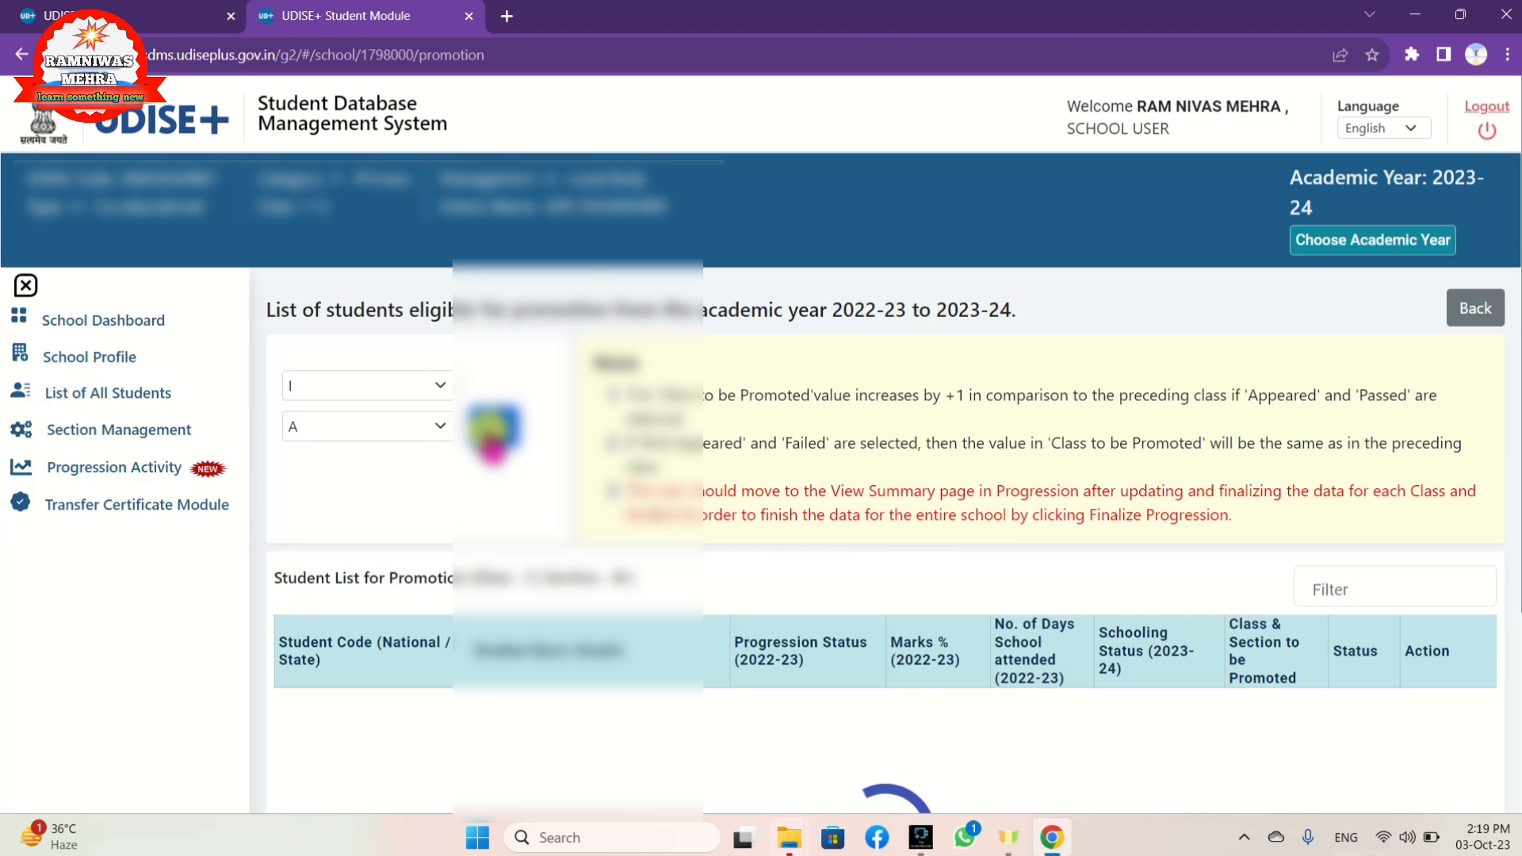
pyautogui.scroll(-5, 488, 432)
pyautogui.scroll(-5, 487, 432)
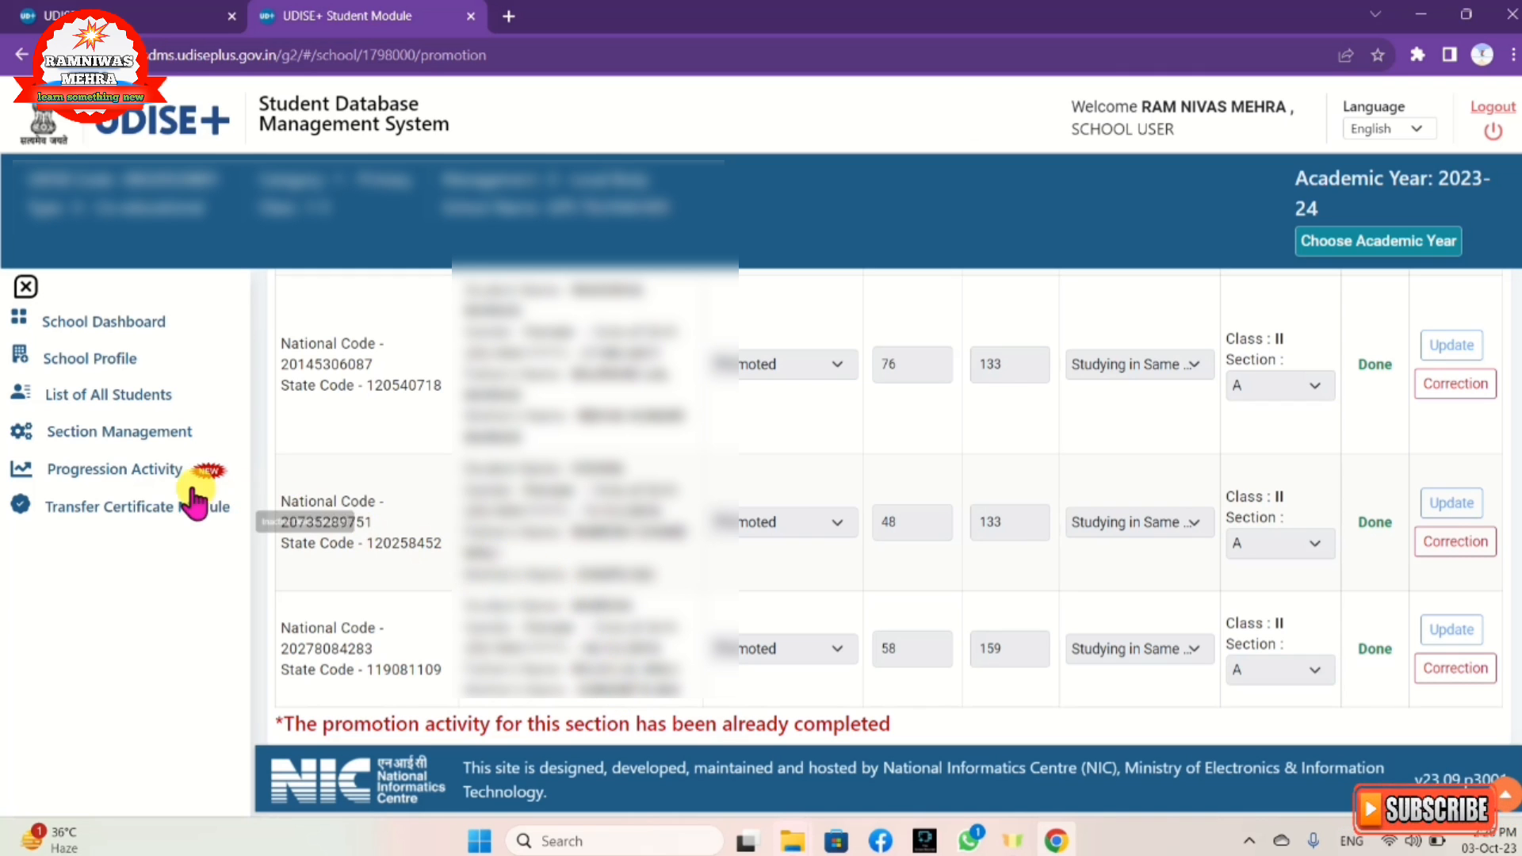
pyautogui.click(123, 472)
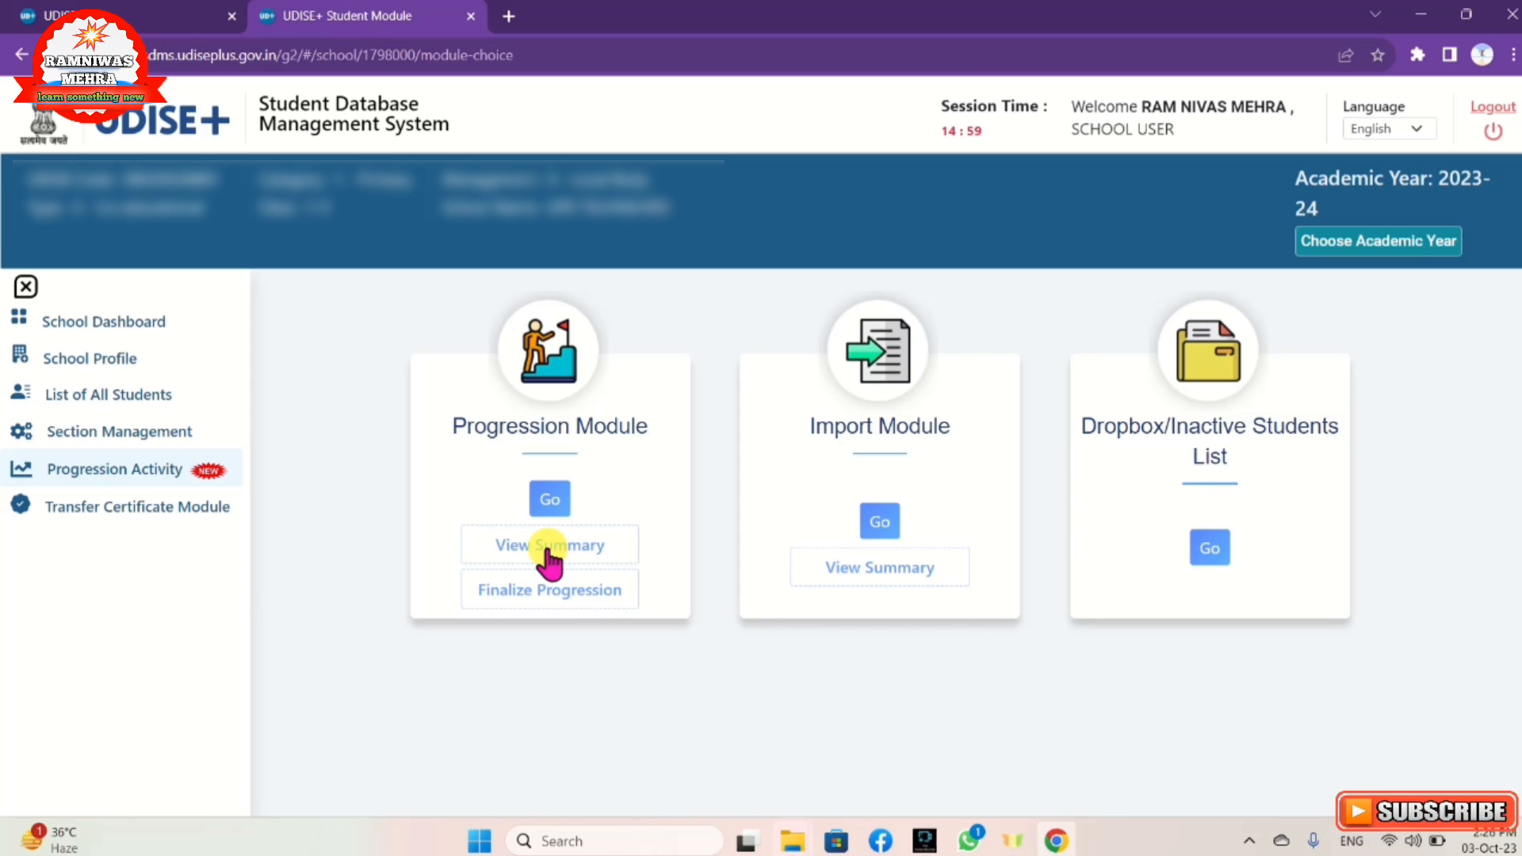
# Step: View the 2022-23 promotion summary (41 enrolled, 41 completed, 0 pending) and the departed student's school details
pyautogui.click(547, 551)
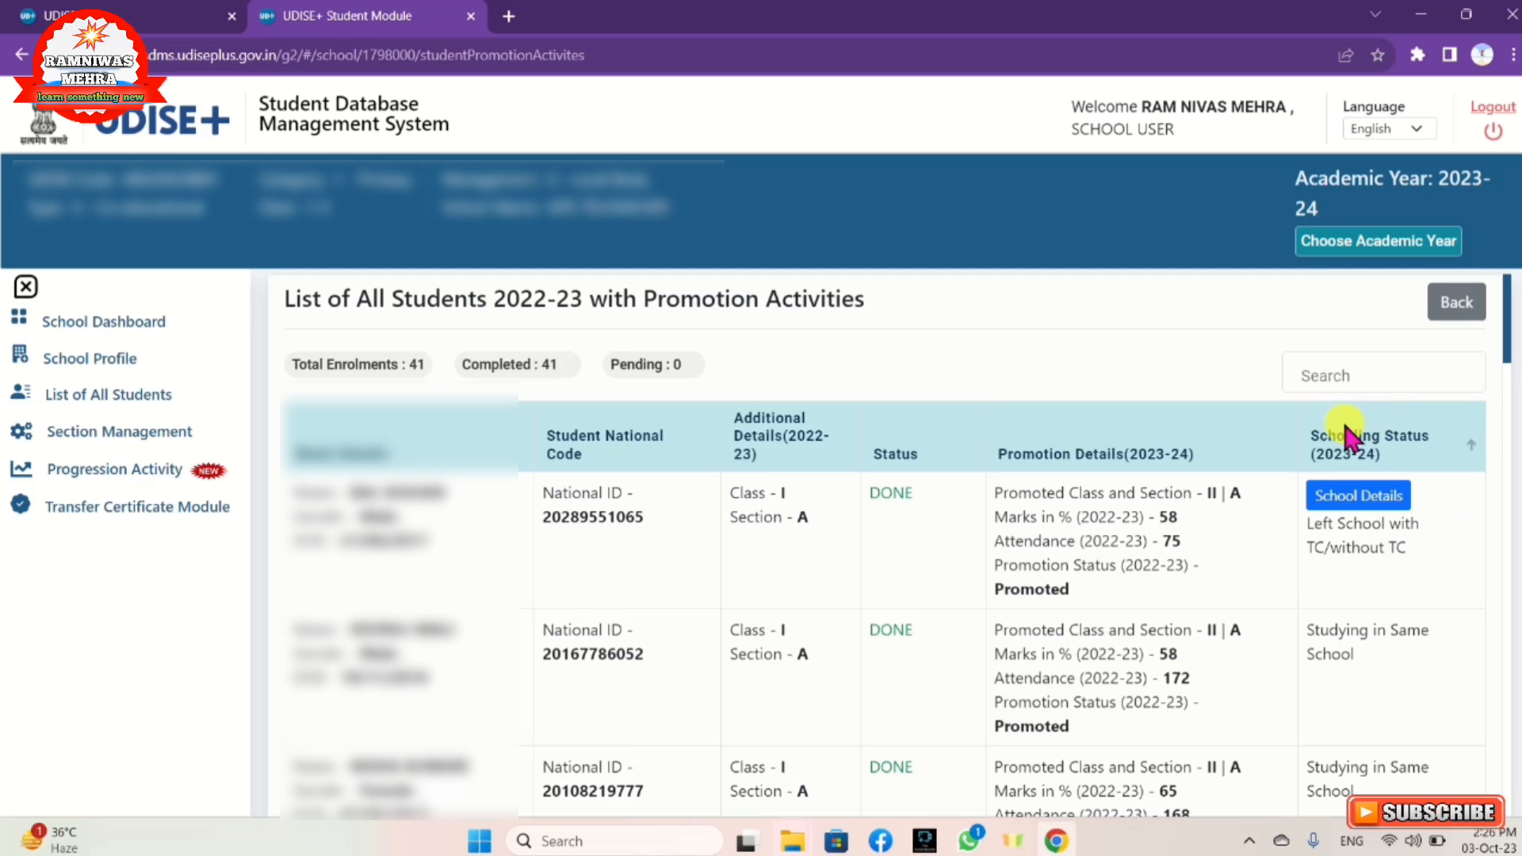
pyautogui.click(1366, 499)
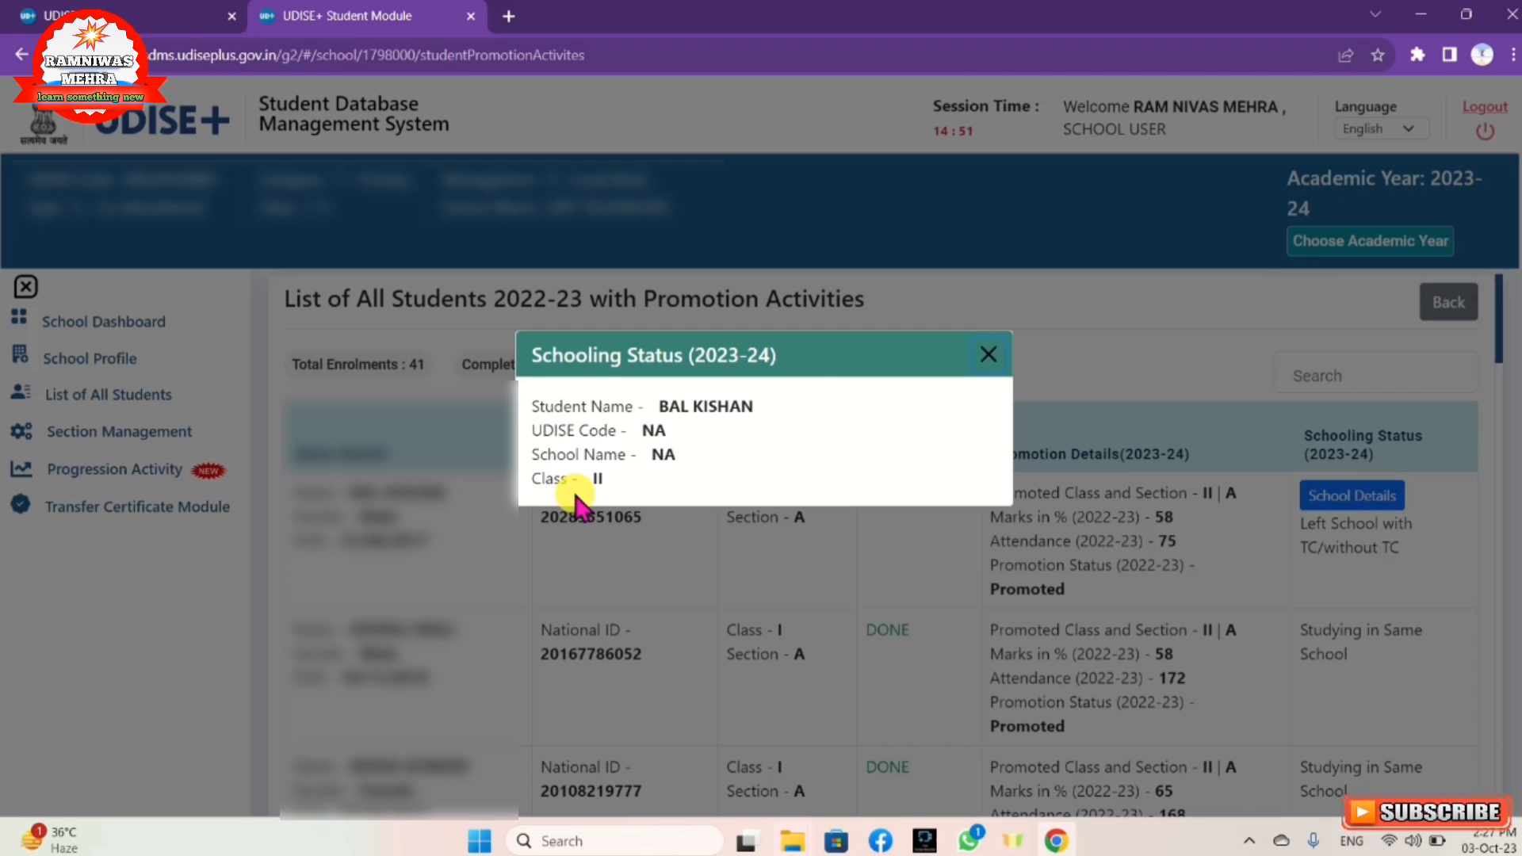
pyautogui.click(984, 353)
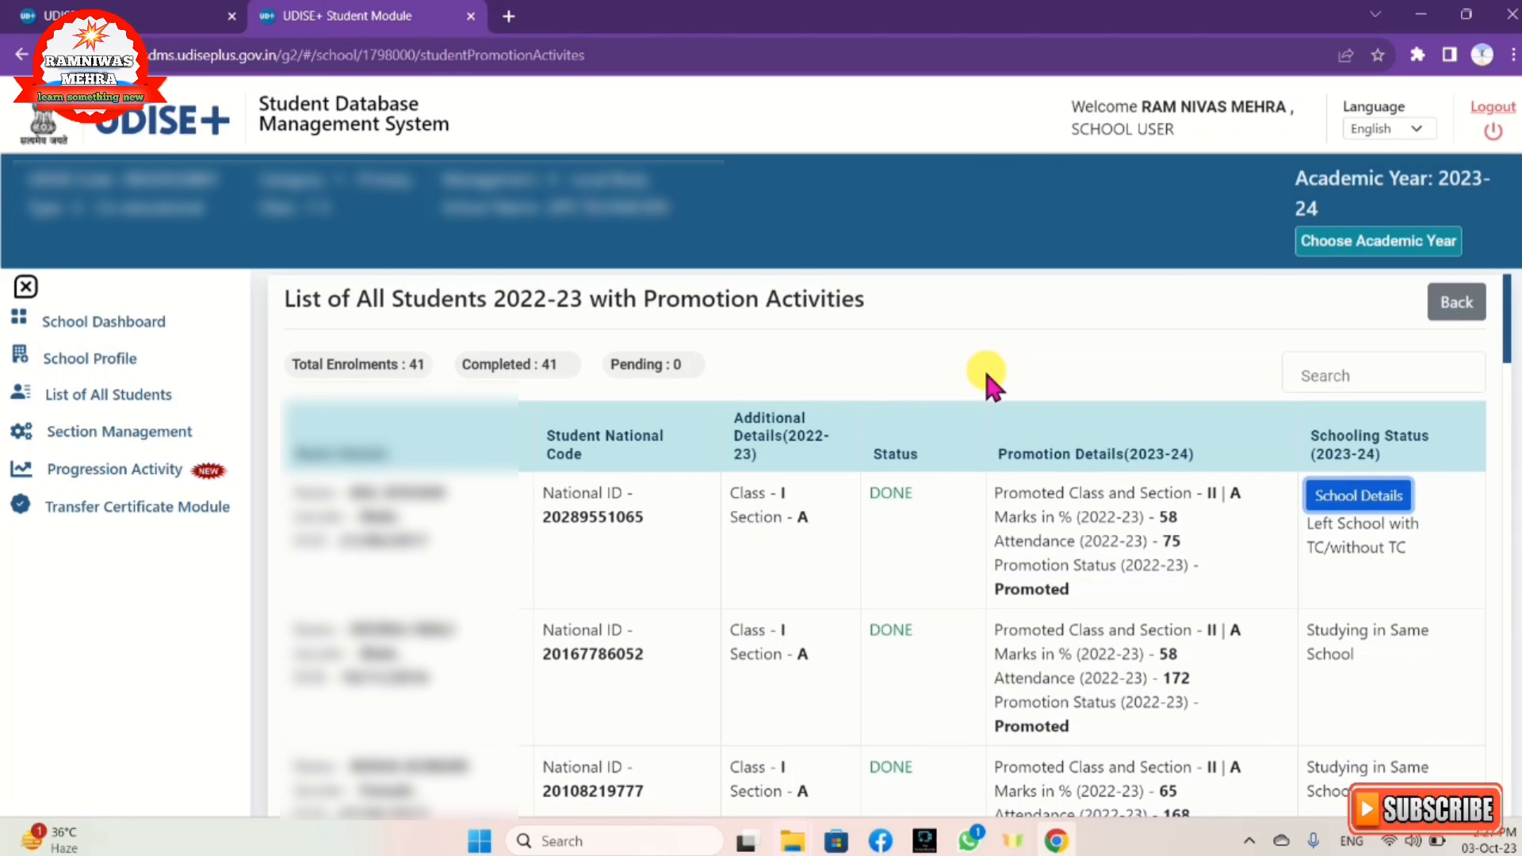
pyautogui.scroll(-10, 994, 463)
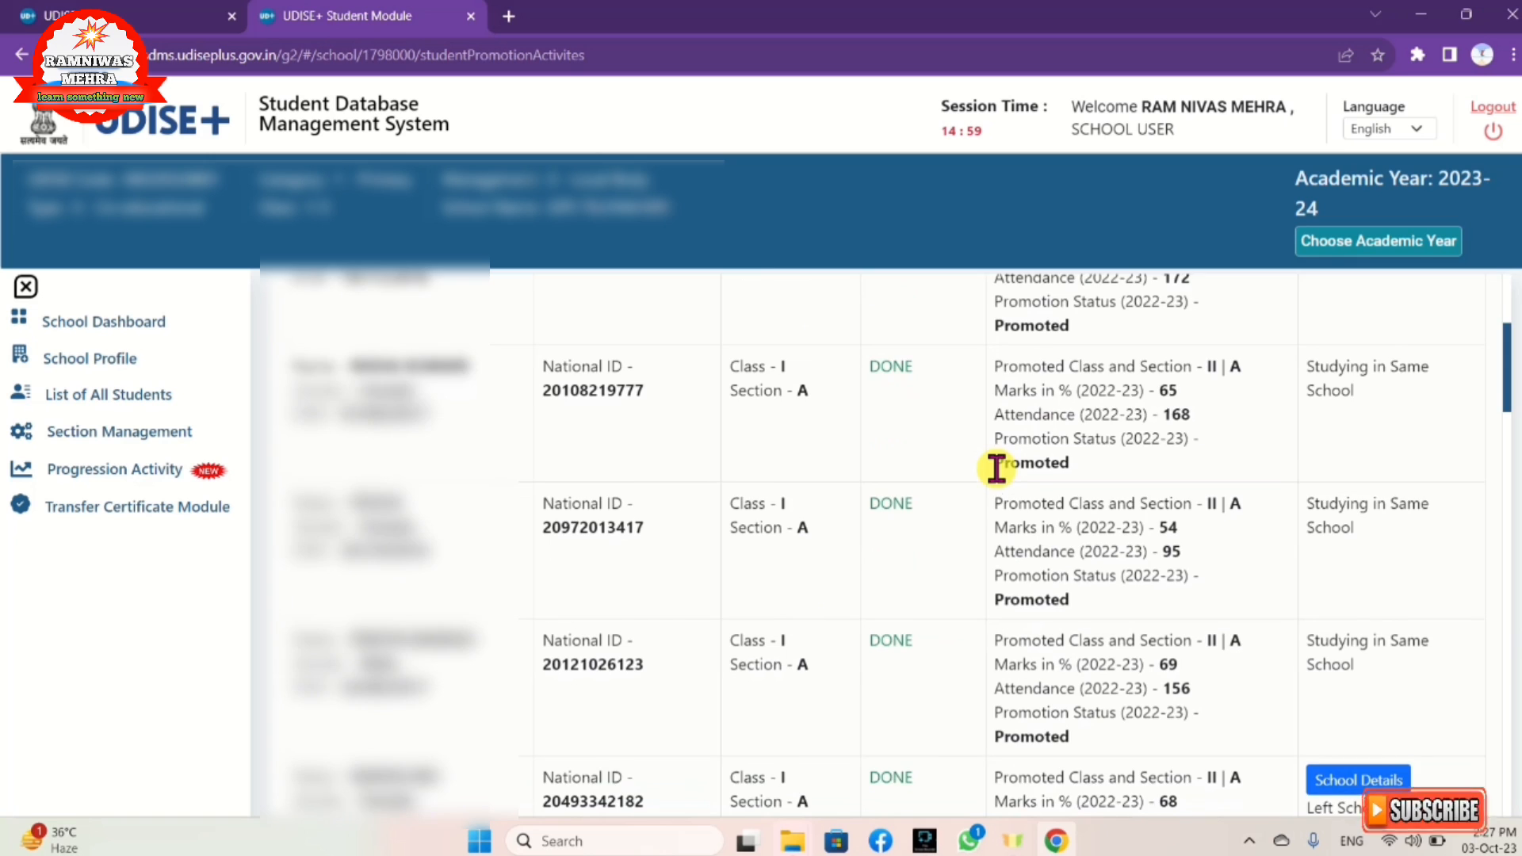
pyautogui.scroll(-12, 996, 469)
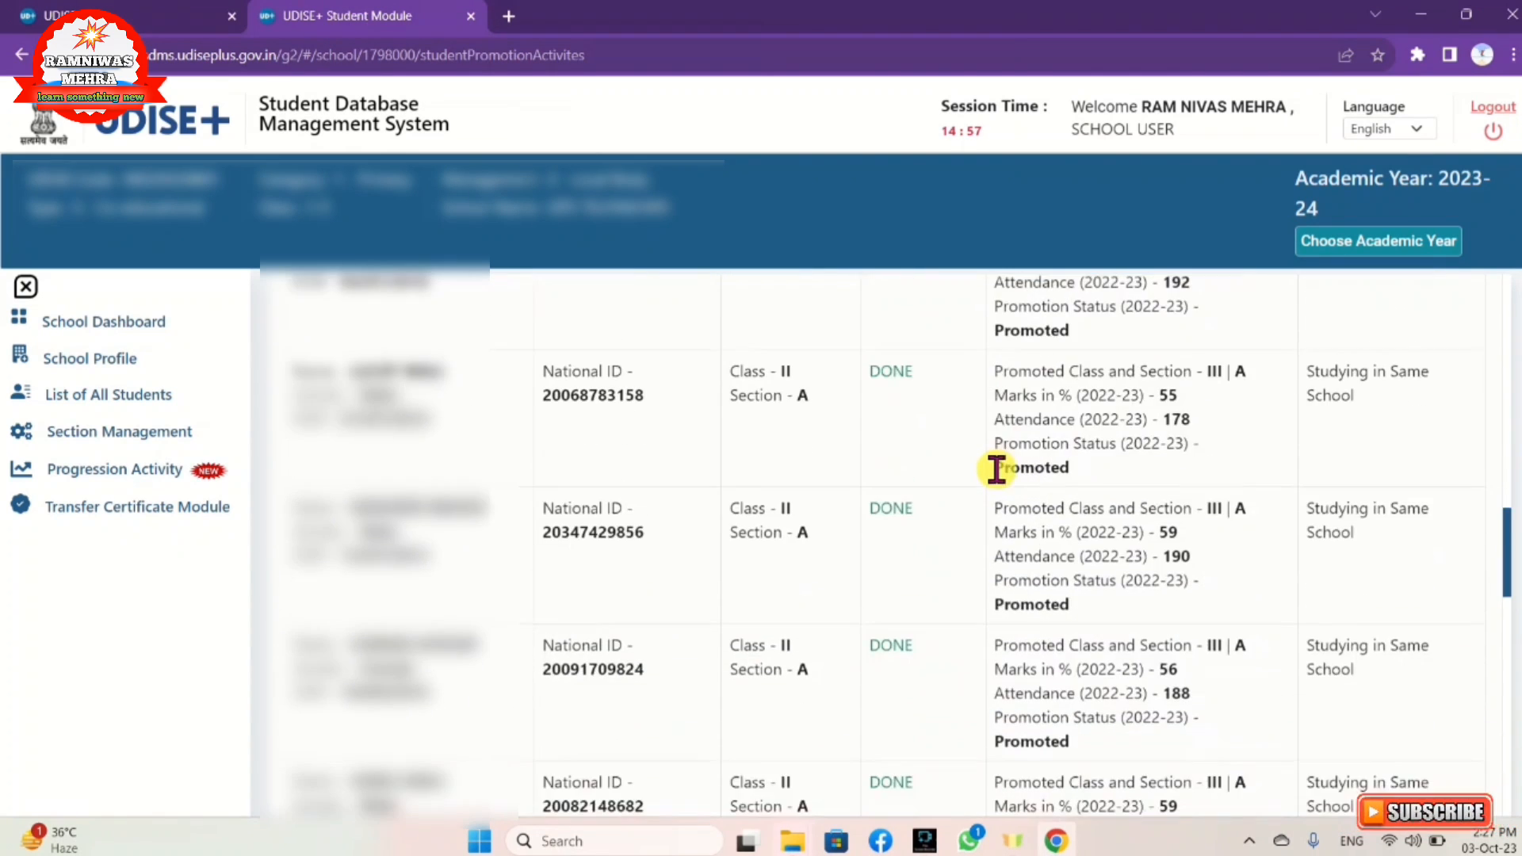
pyautogui.scroll(-5, 995, 469)
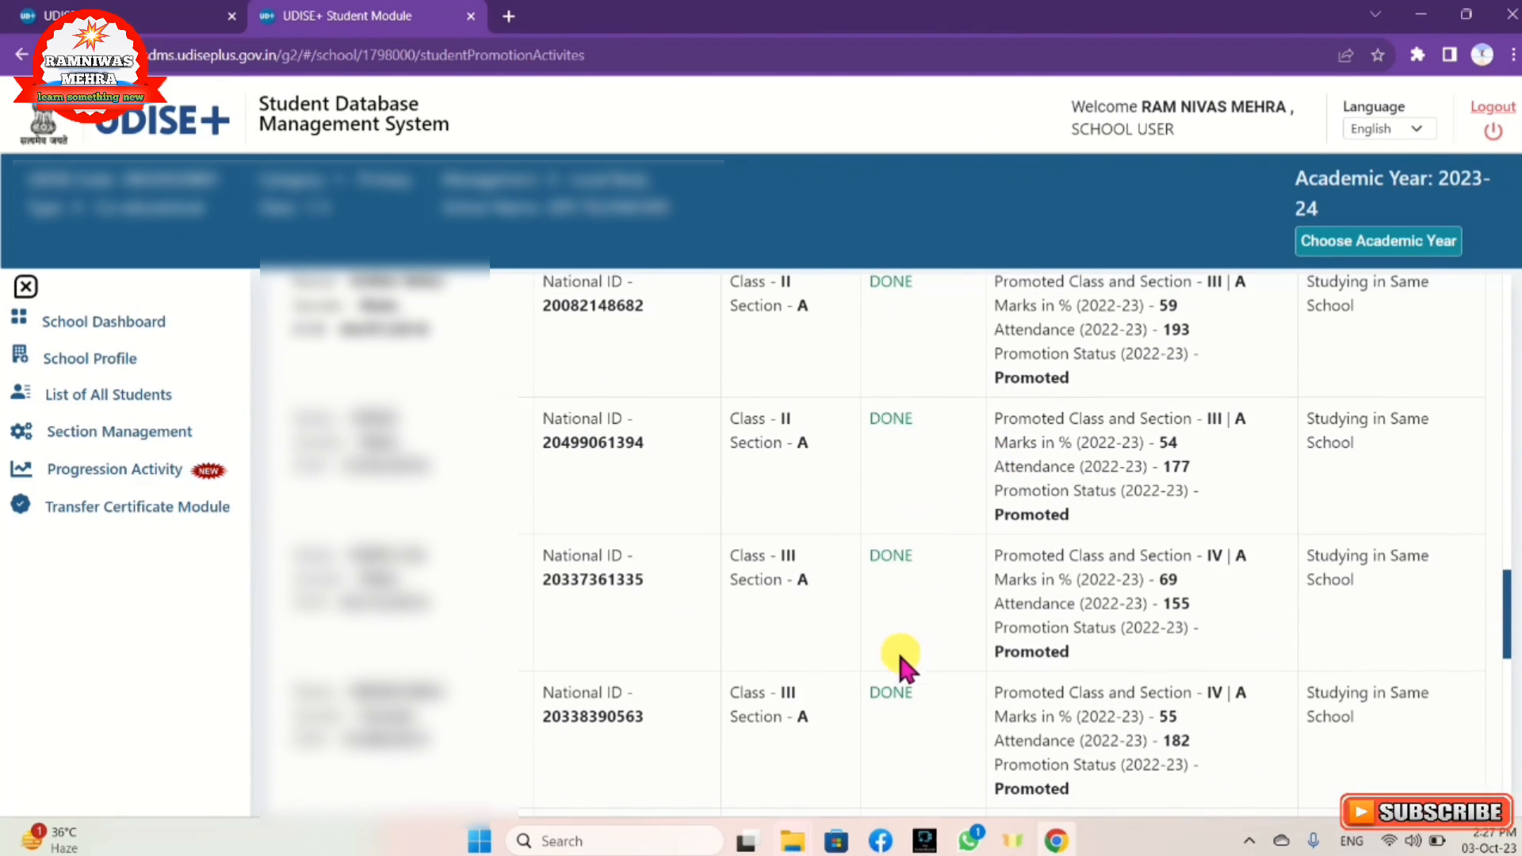
pyautogui.scroll(-15, 916, 751)
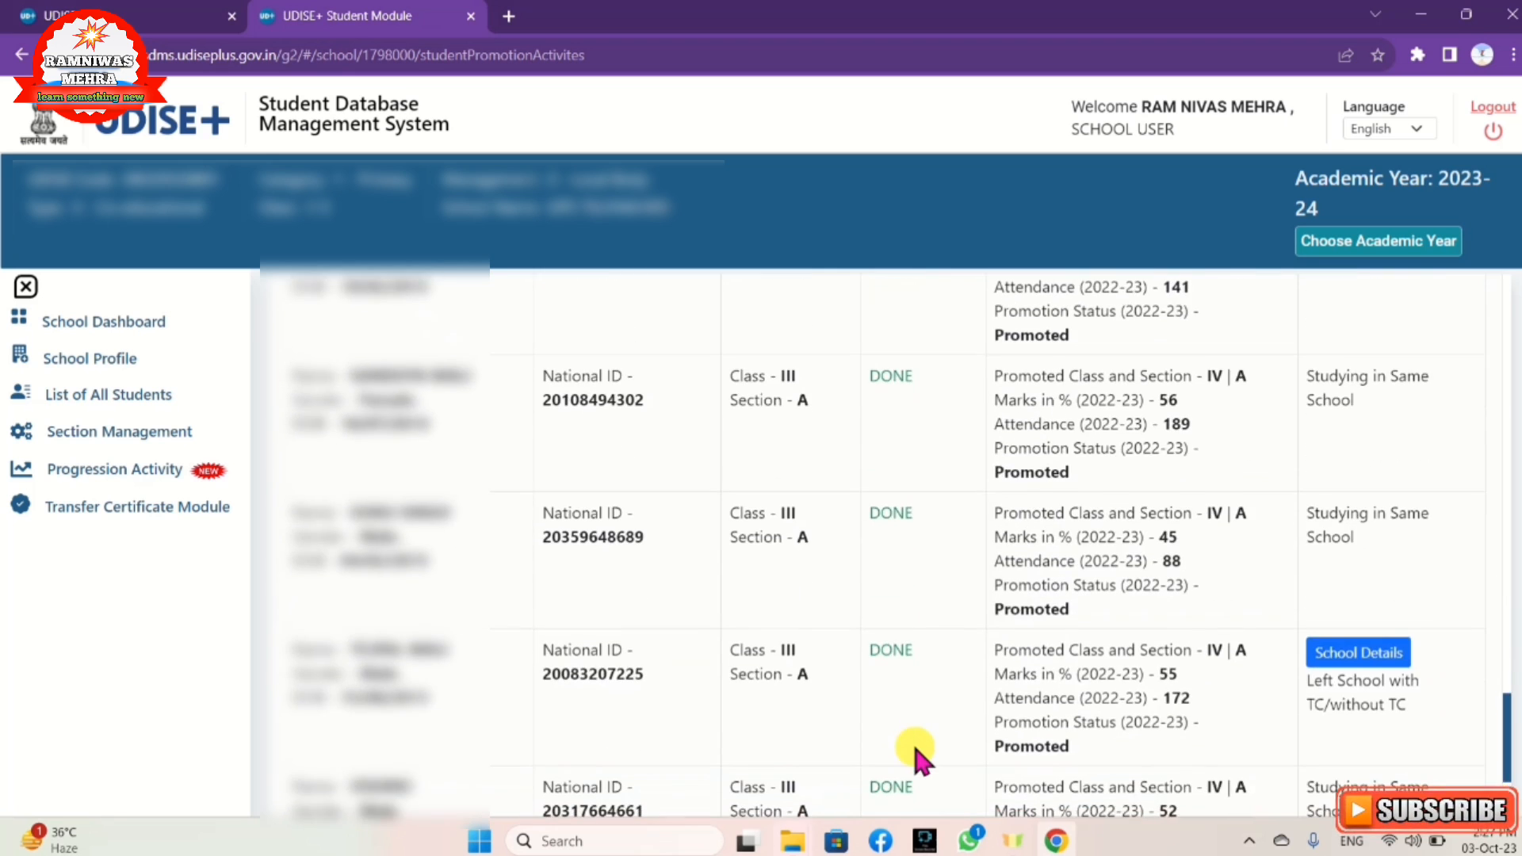
pyautogui.scroll(-15, 916, 751)
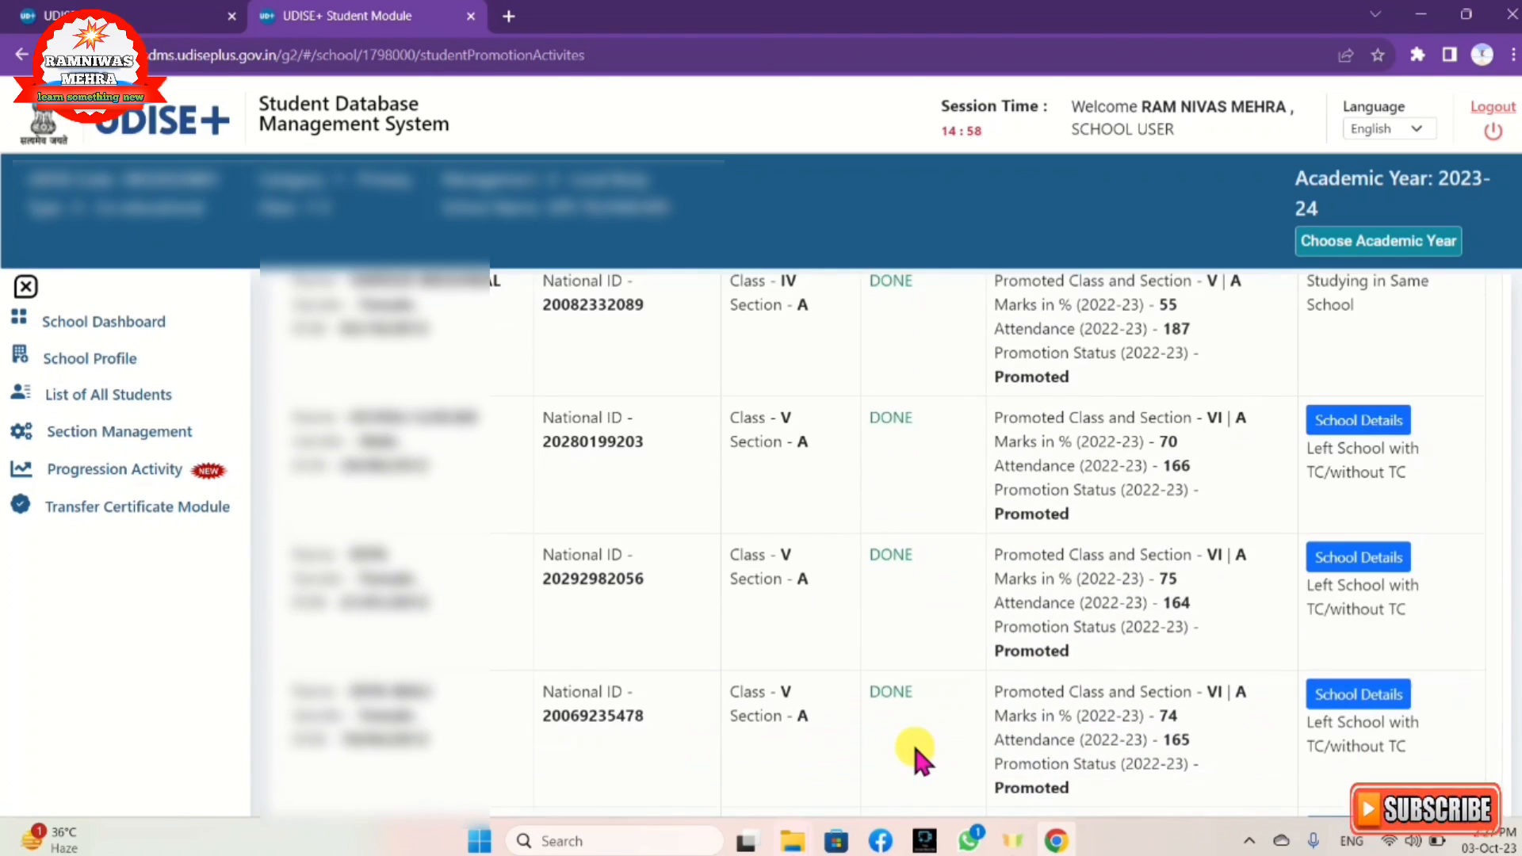
pyautogui.scroll(-1, 918, 760)
pyautogui.scroll(-3, 917, 759)
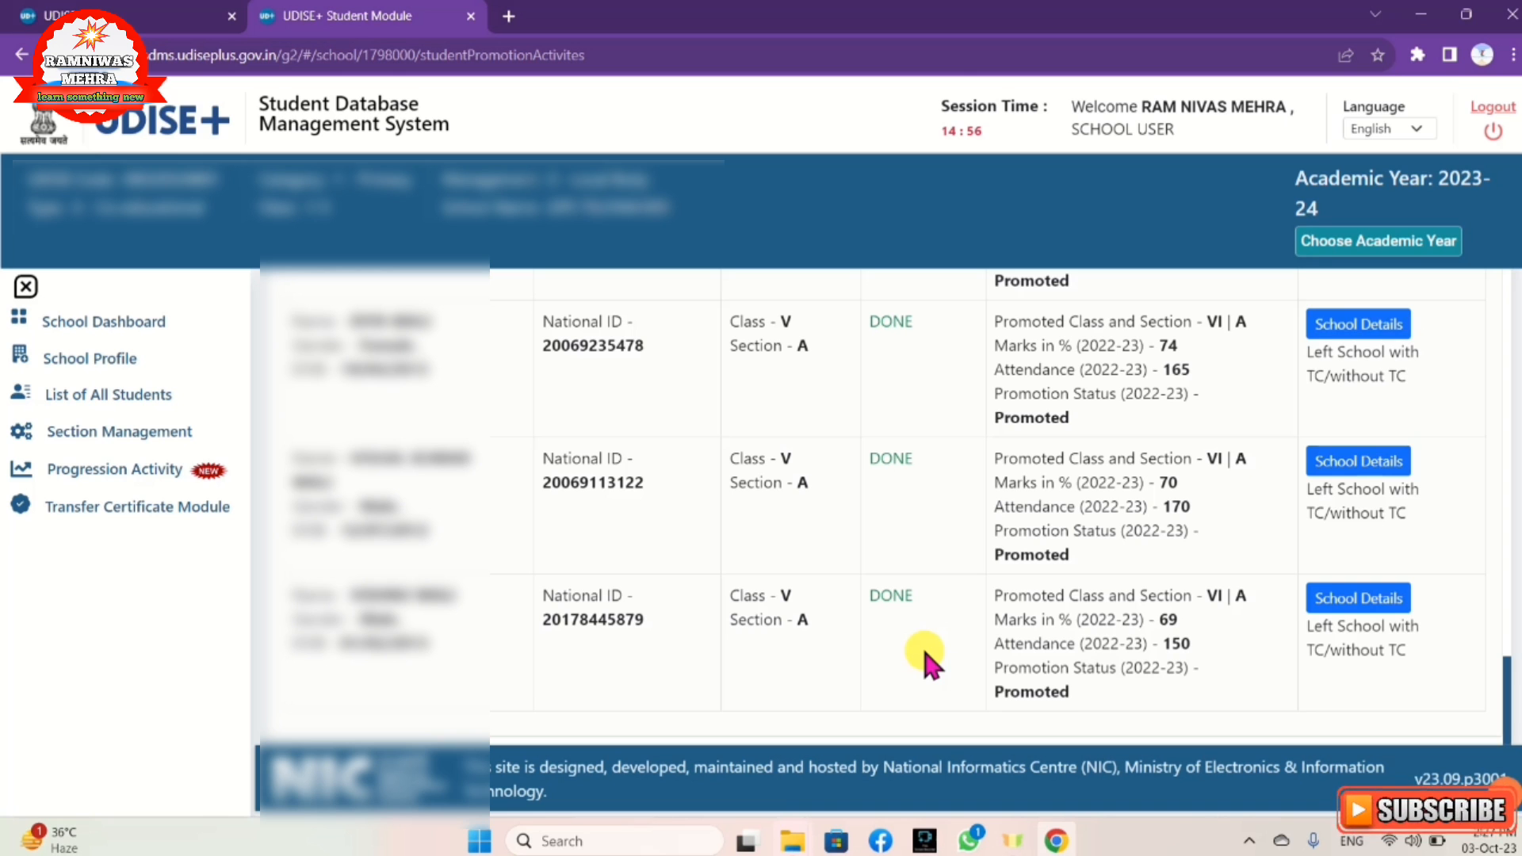
pyautogui.scroll(10, 925, 640)
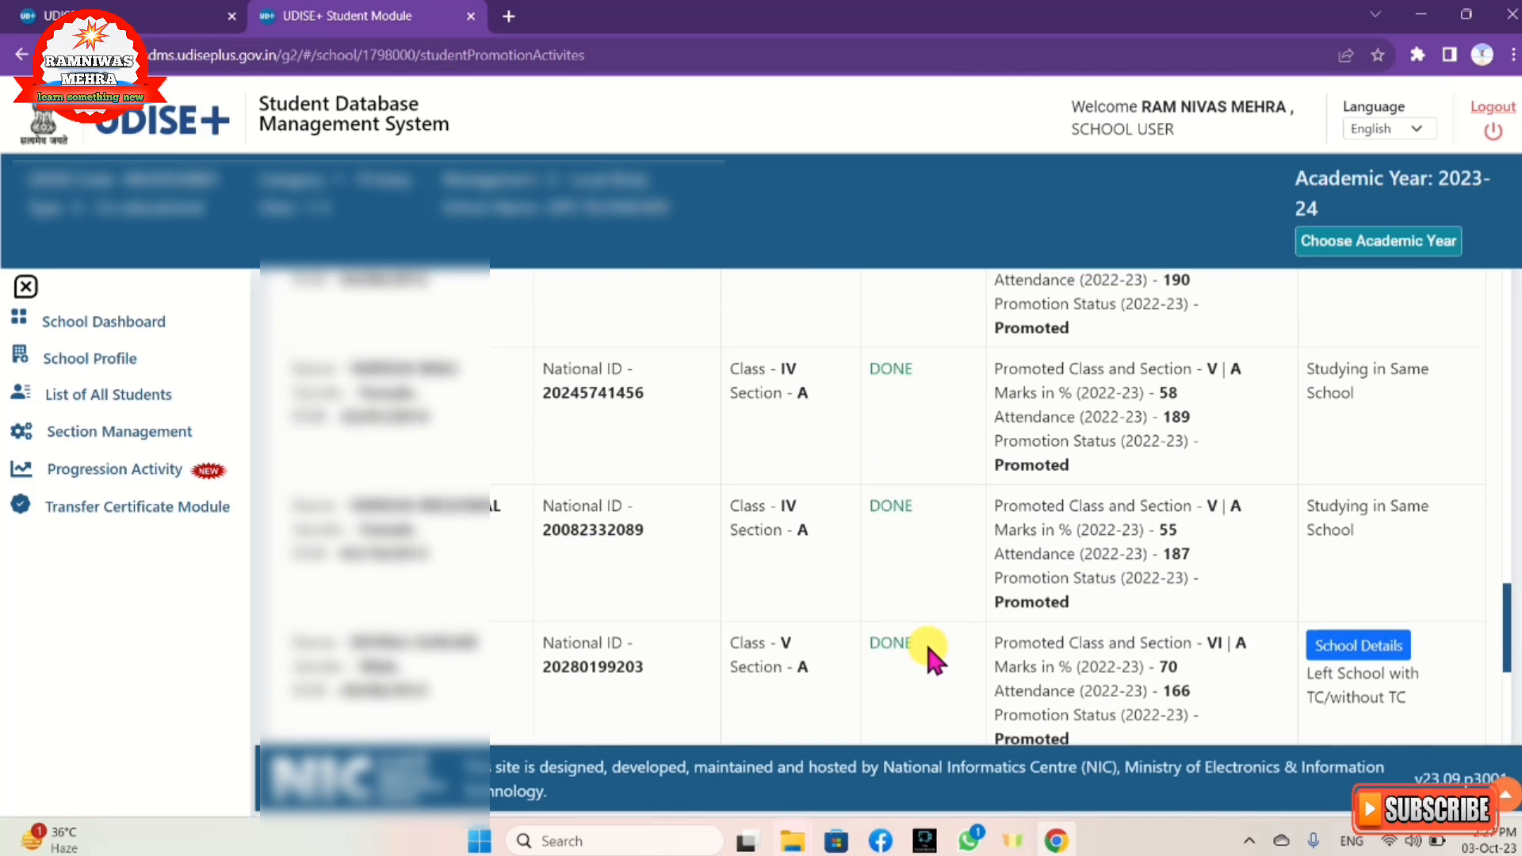
pyautogui.scroll(10, 925, 640)
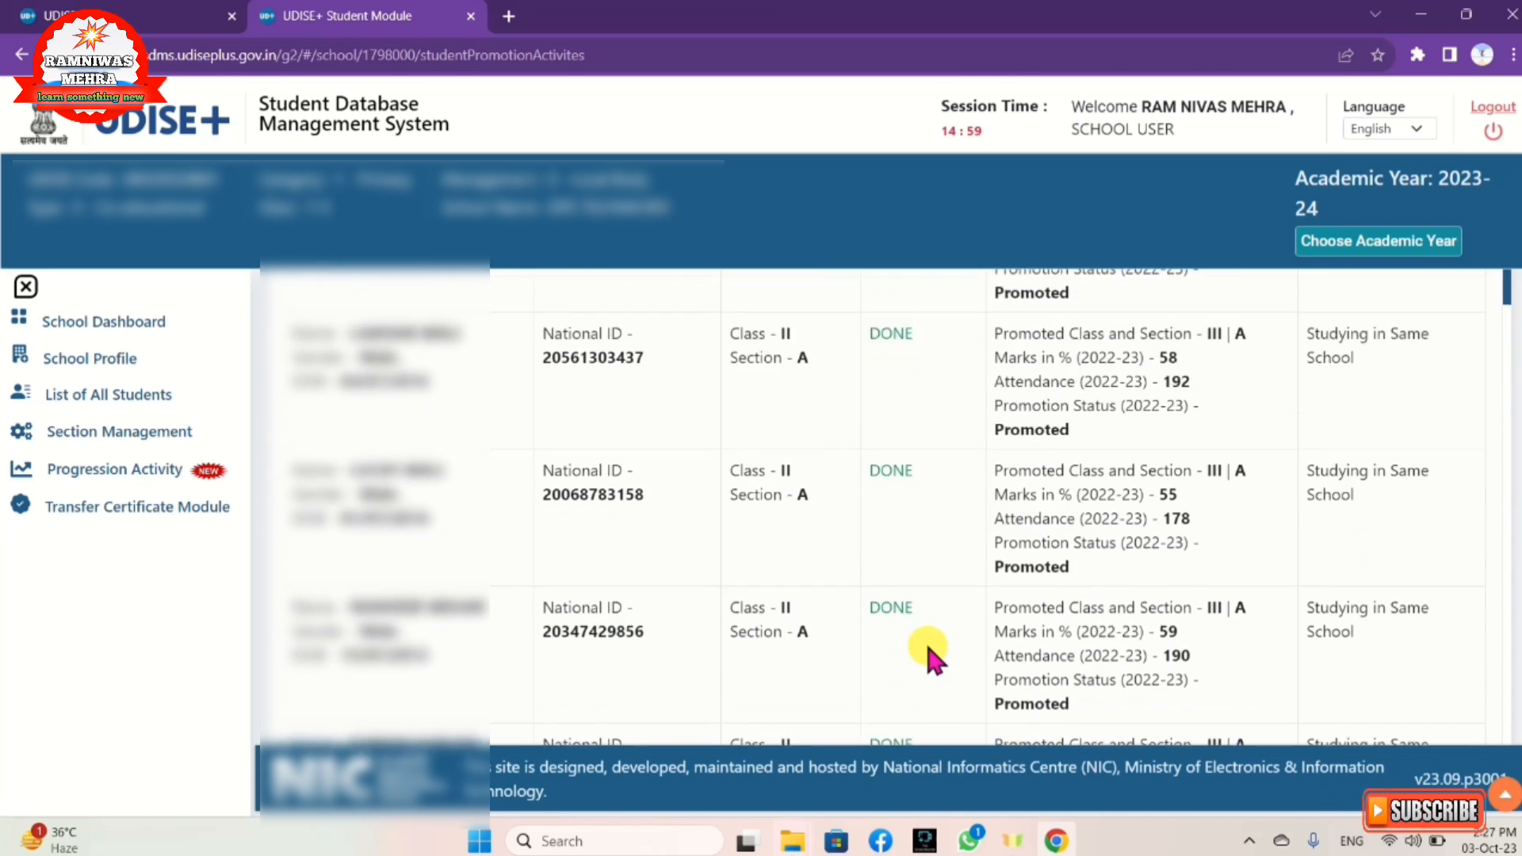
pyautogui.scroll(2, 927, 646)
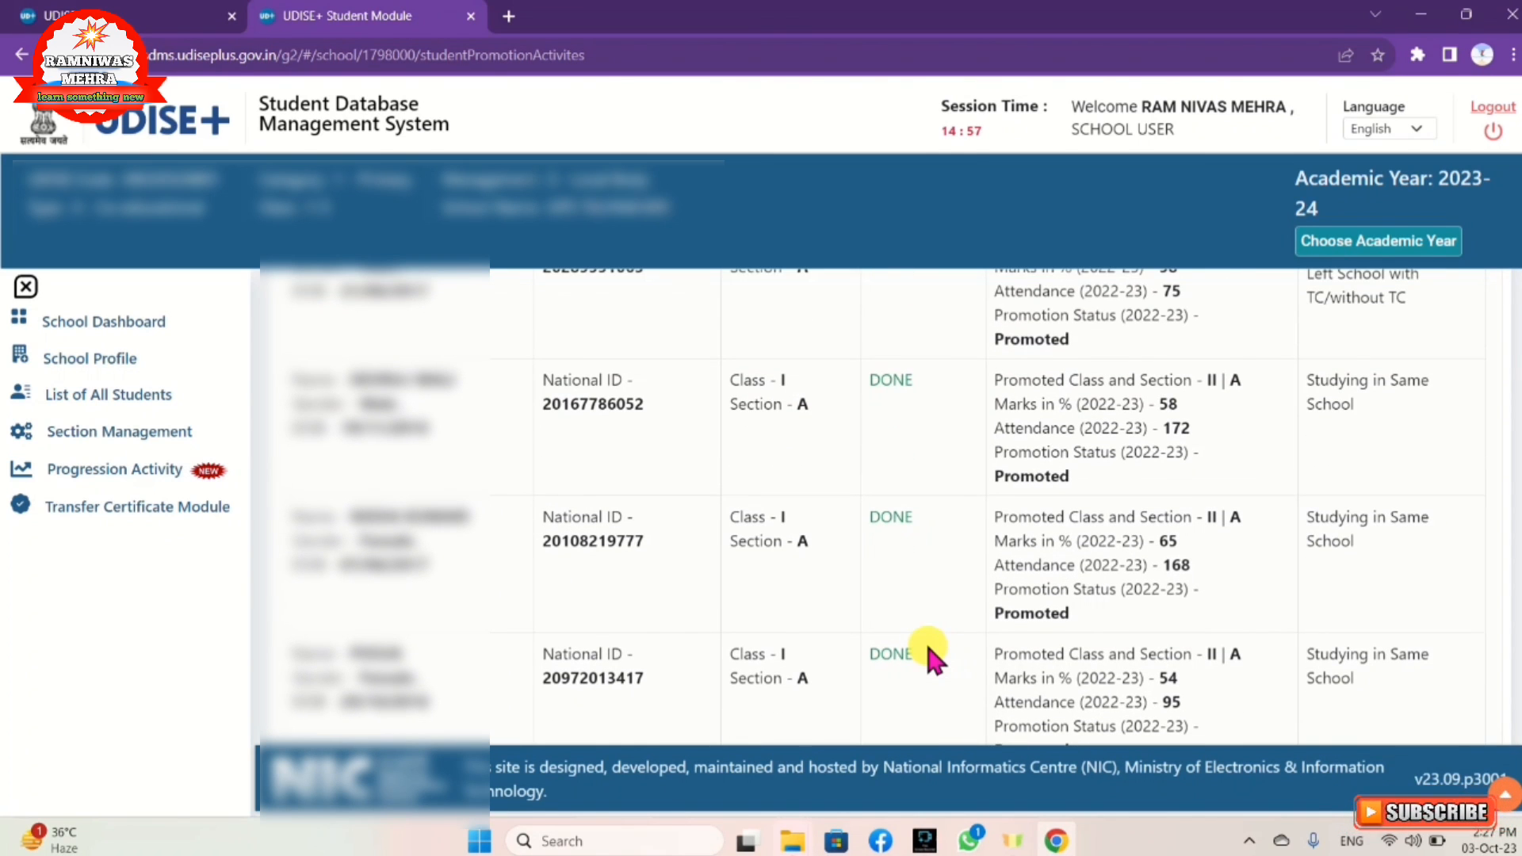
pyautogui.scroll(3, 925, 642)
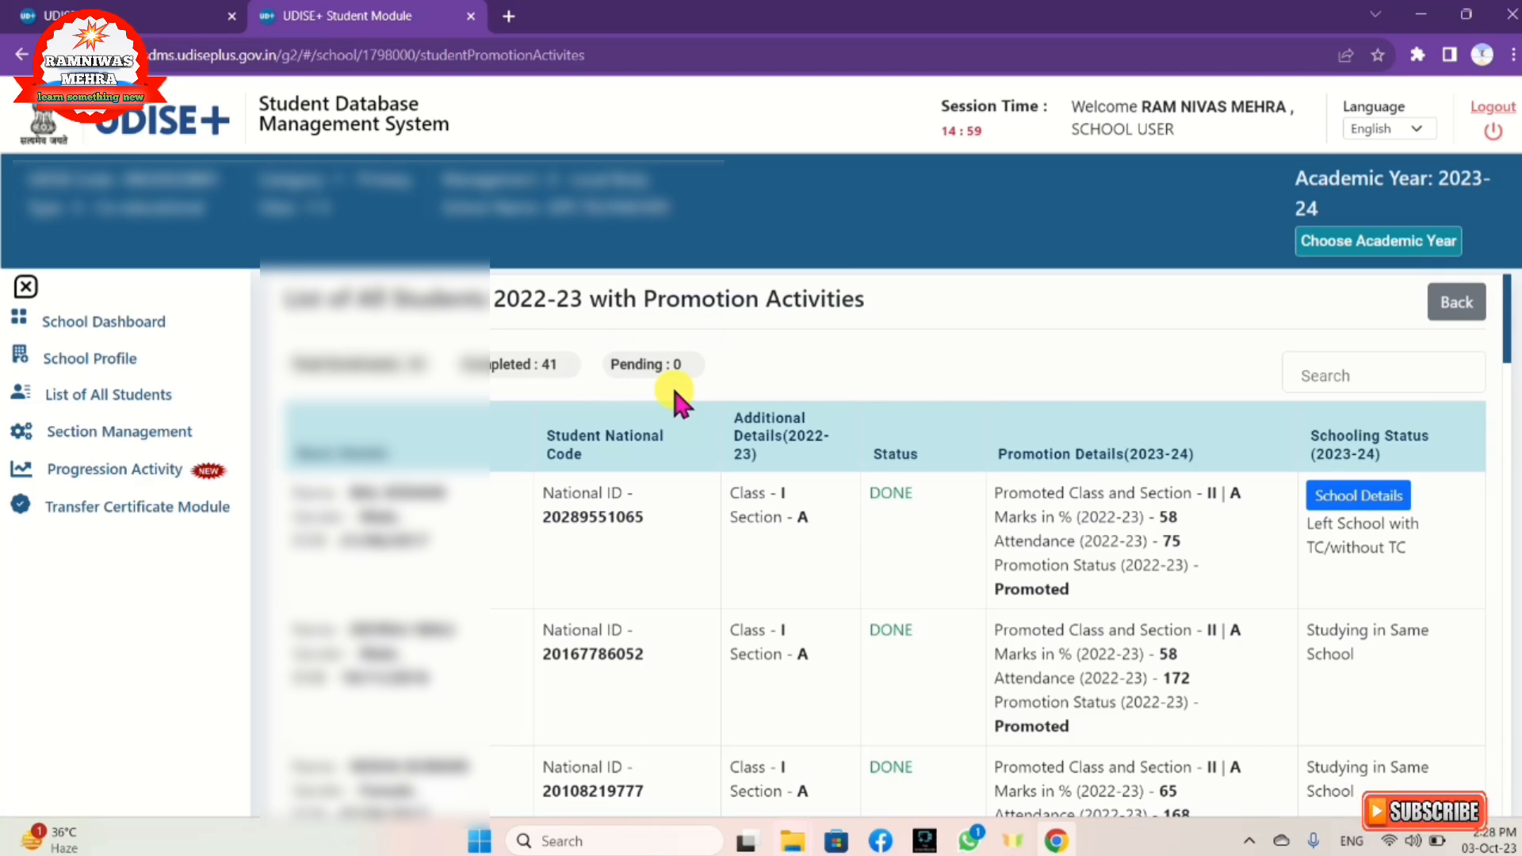
pyautogui.scroll(-8, 696, 542)
pyautogui.scroll(-10, 696, 544)
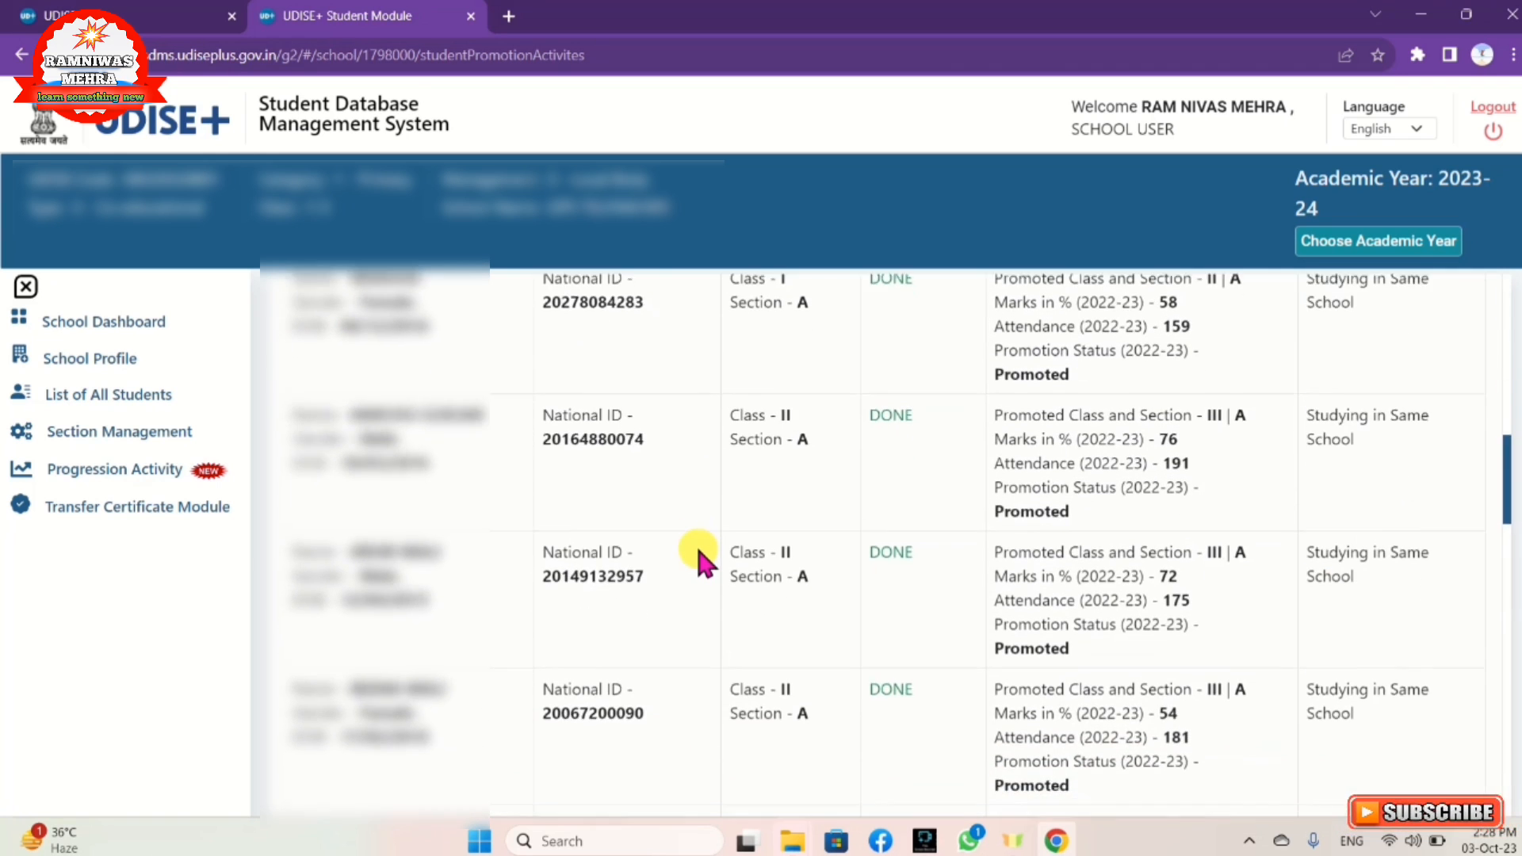
pyautogui.scroll(-10, 695, 546)
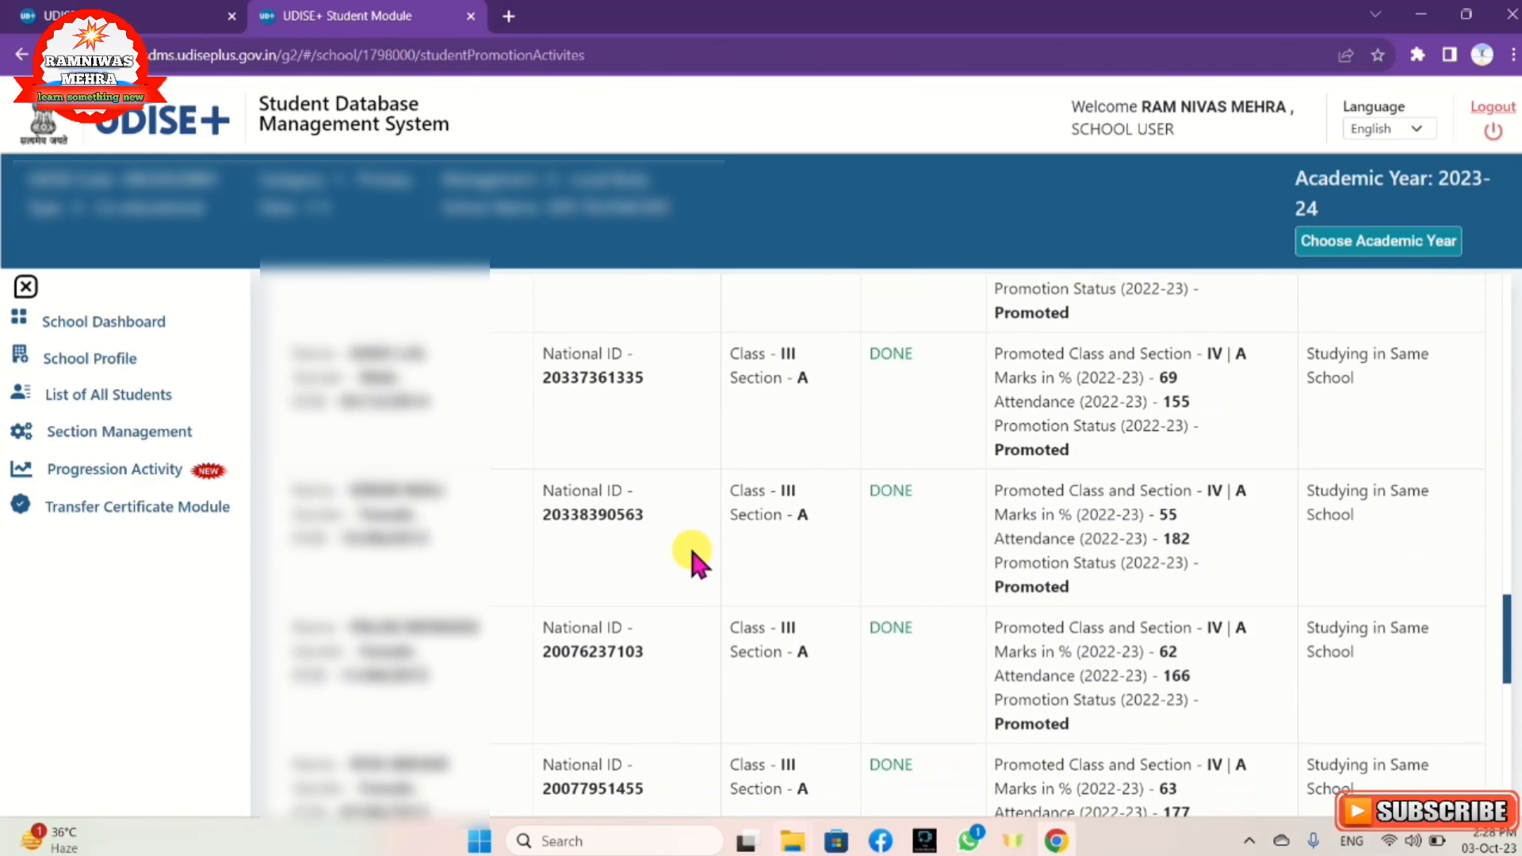
pyautogui.scroll(-10, 294, 495)
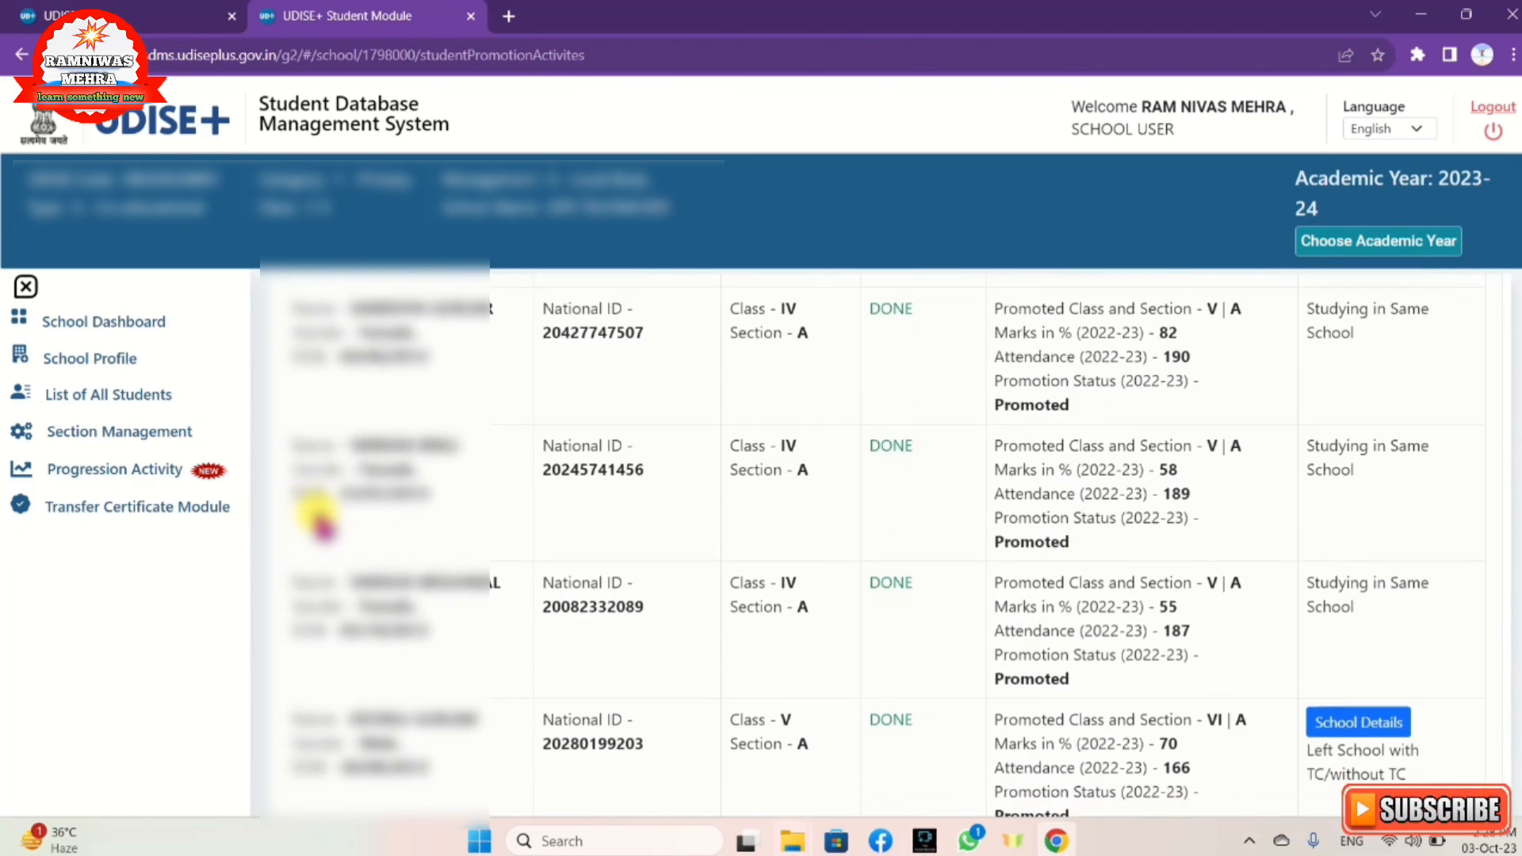
pyautogui.scroll(-5, 572, 489)
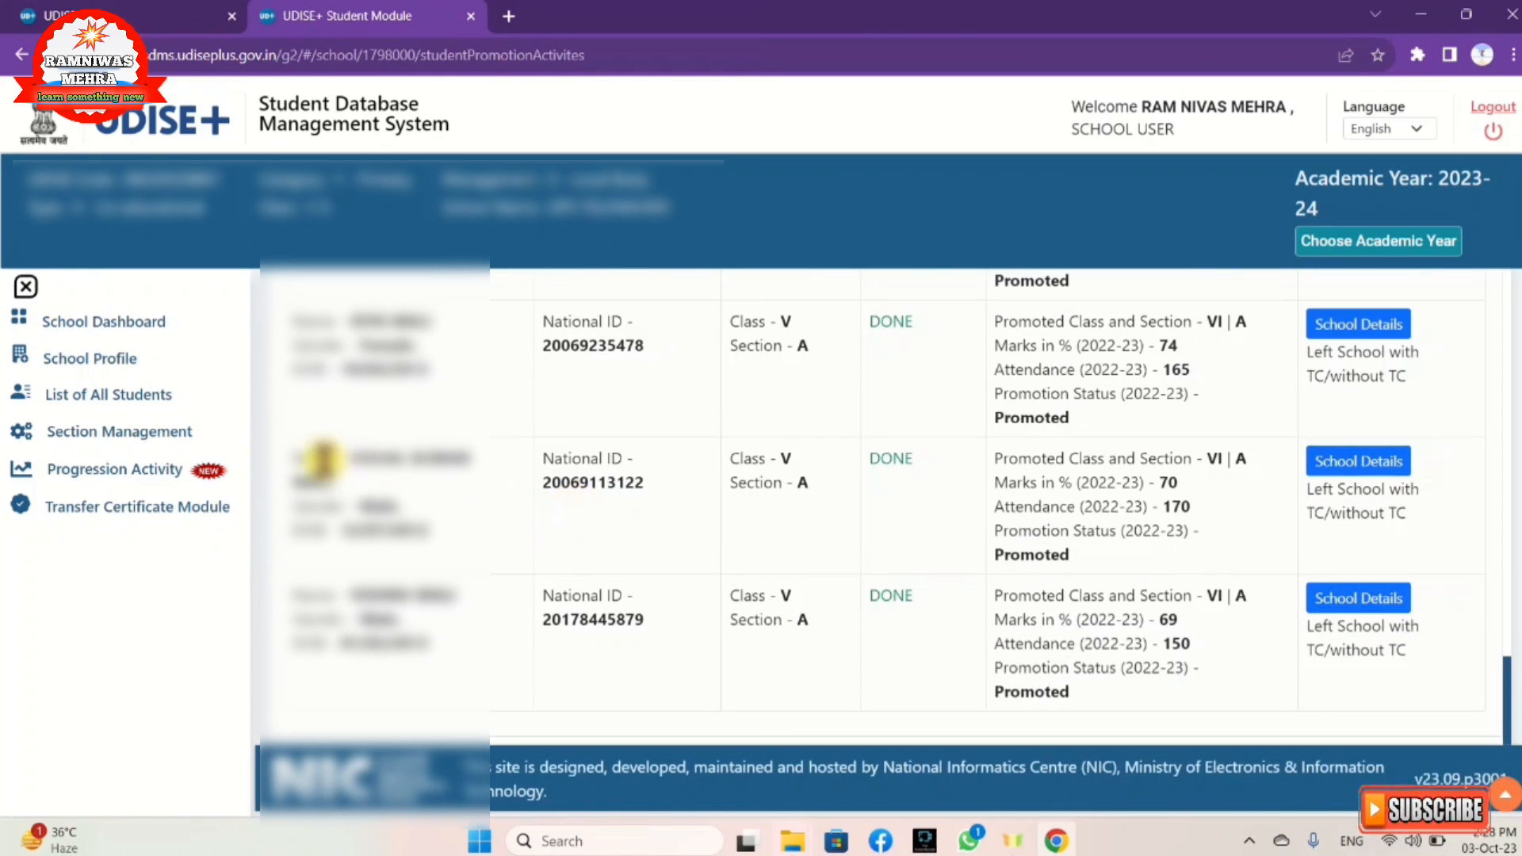
# Step: Go back to the Progression Activity module page and scroll to its top
pyautogui.click(77, 468)
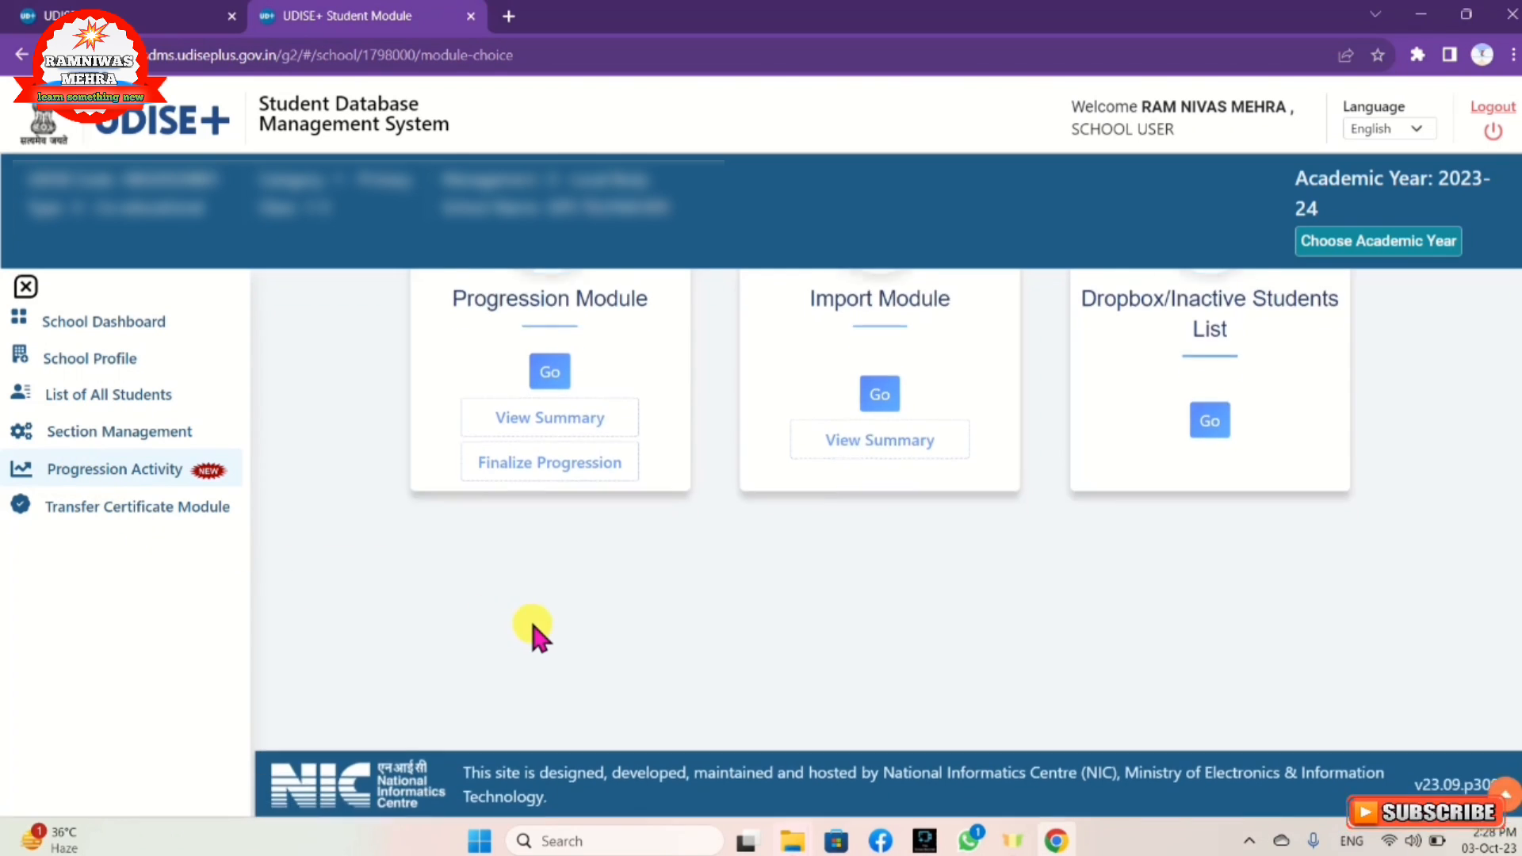
pyautogui.scroll(2, 531, 618)
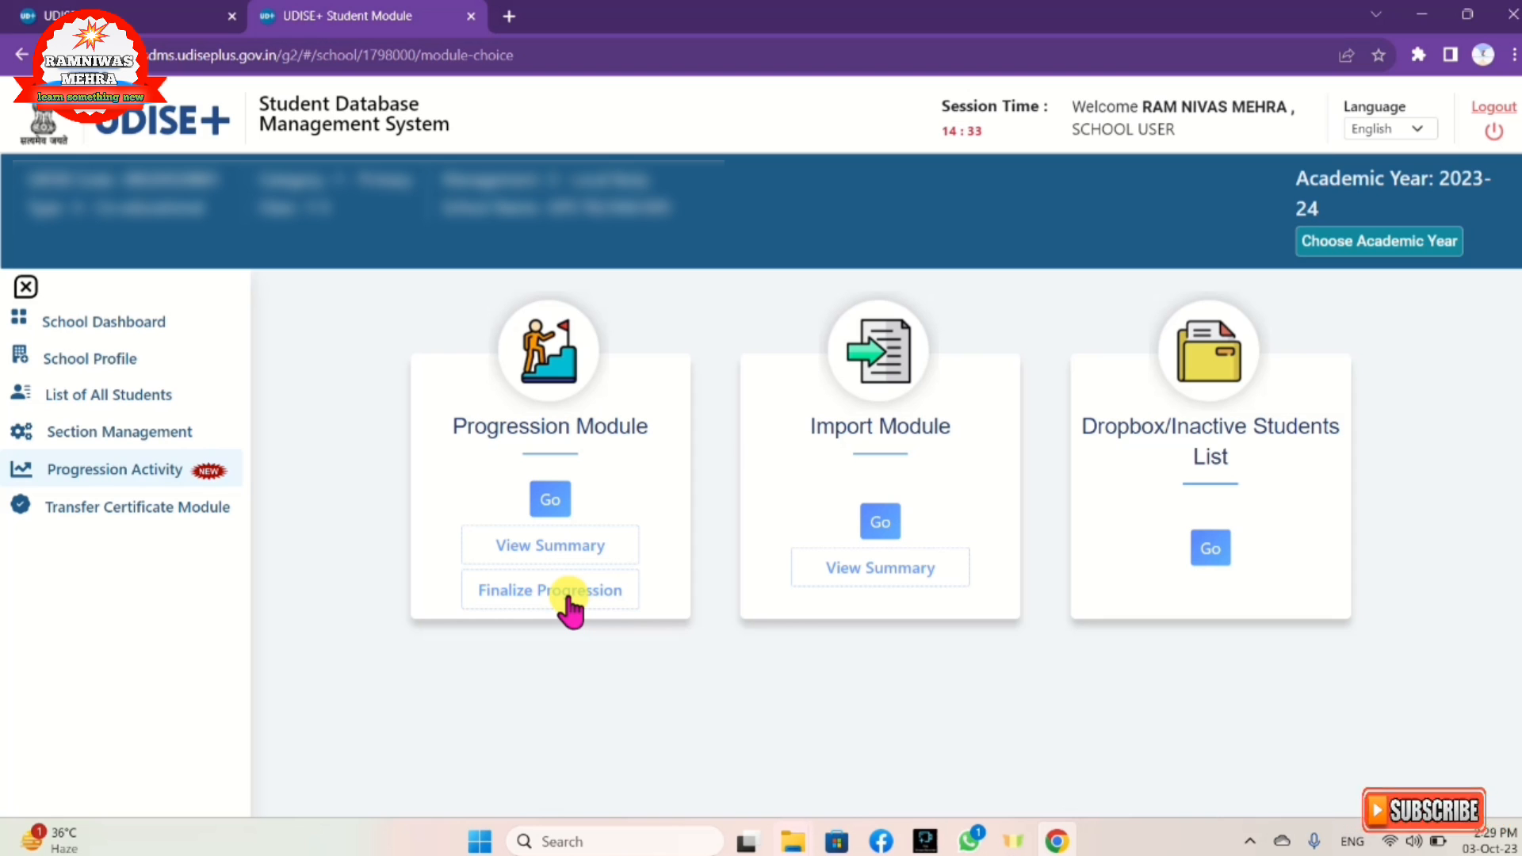
# Step: Finalize the 2022-23 progression, accepting the error-free data declaration
pyautogui.click(567, 594)
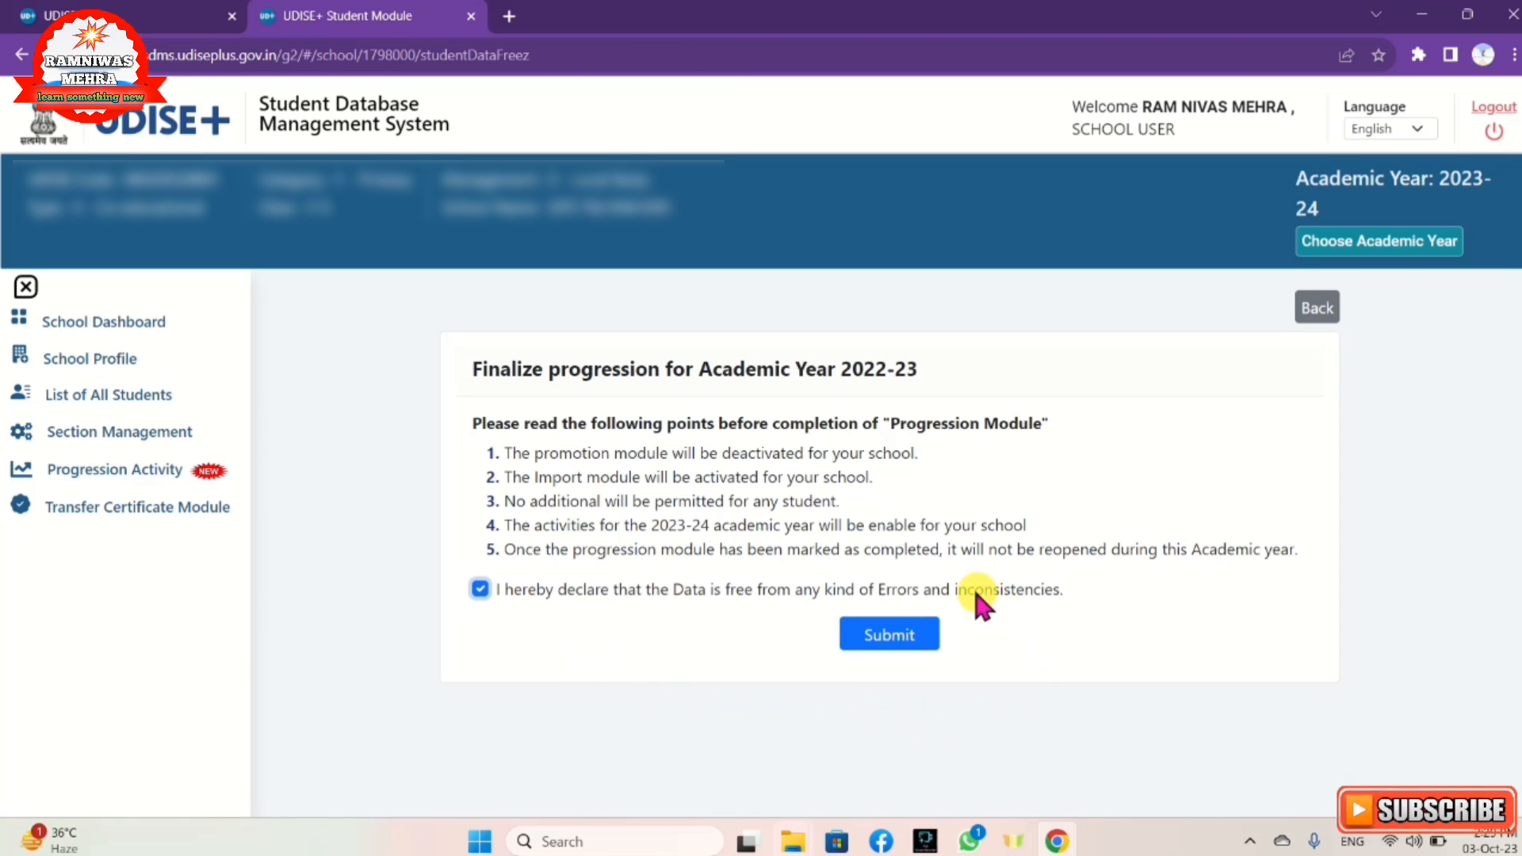
pyautogui.click(913, 644)
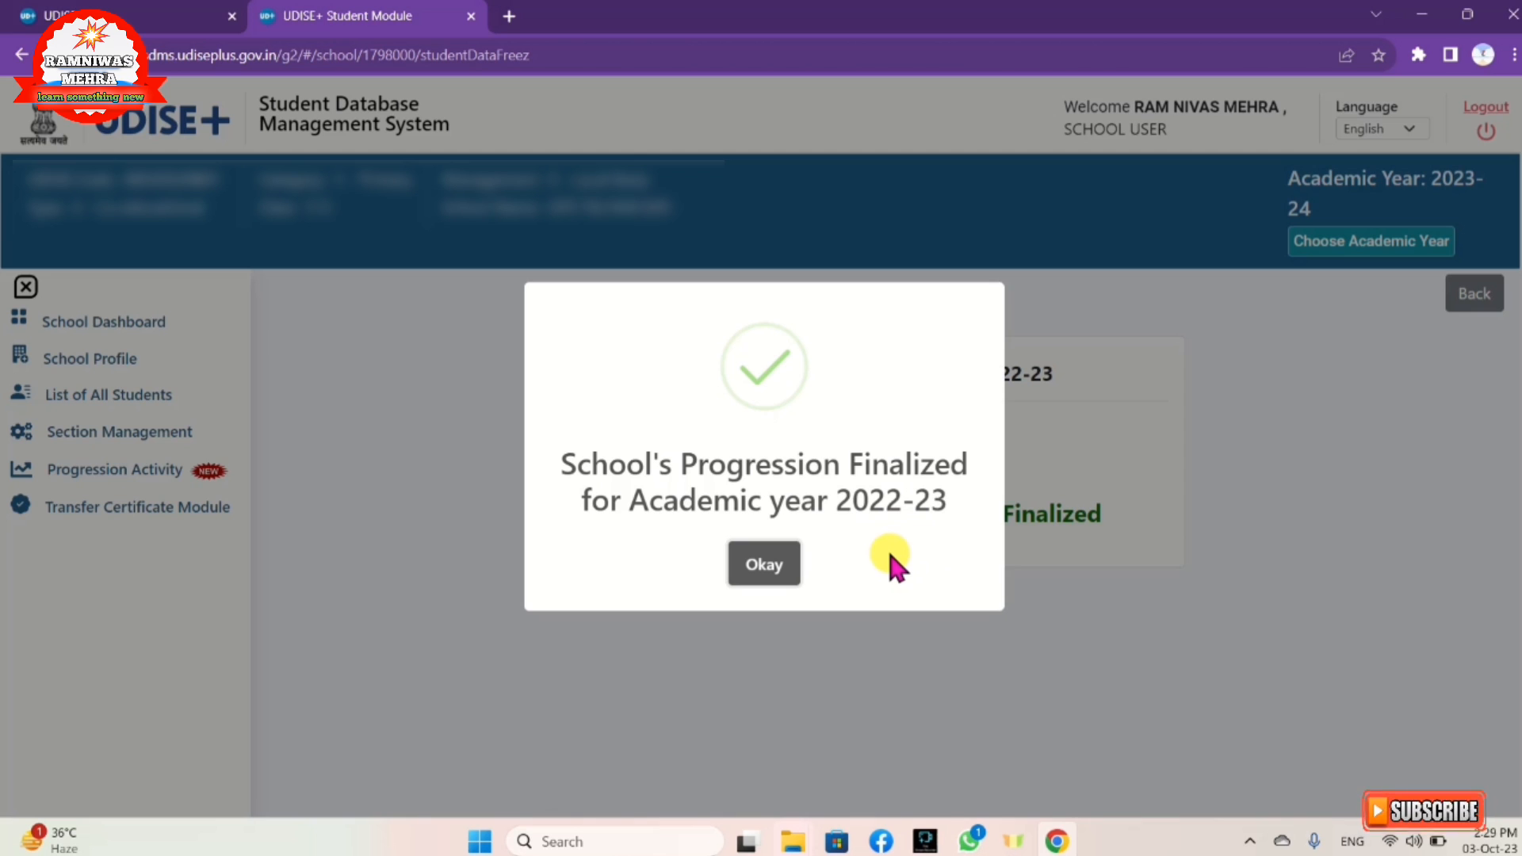
# Step: Acknowledge the finalization notice and open the Import Module for 2022-23 to 2023-24
pyautogui.click(763, 564)
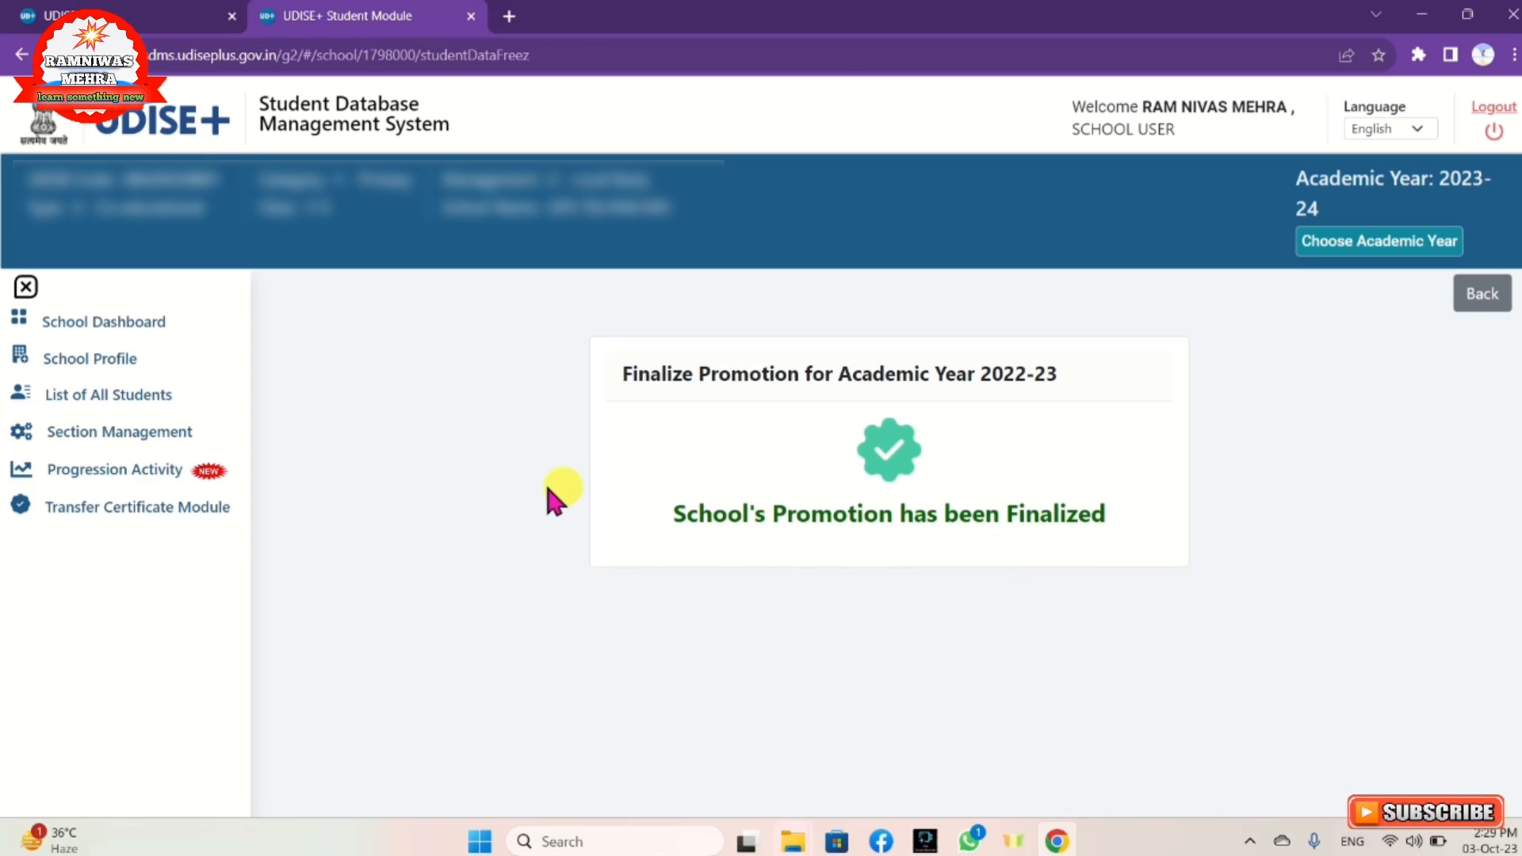
pyautogui.click(137, 474)
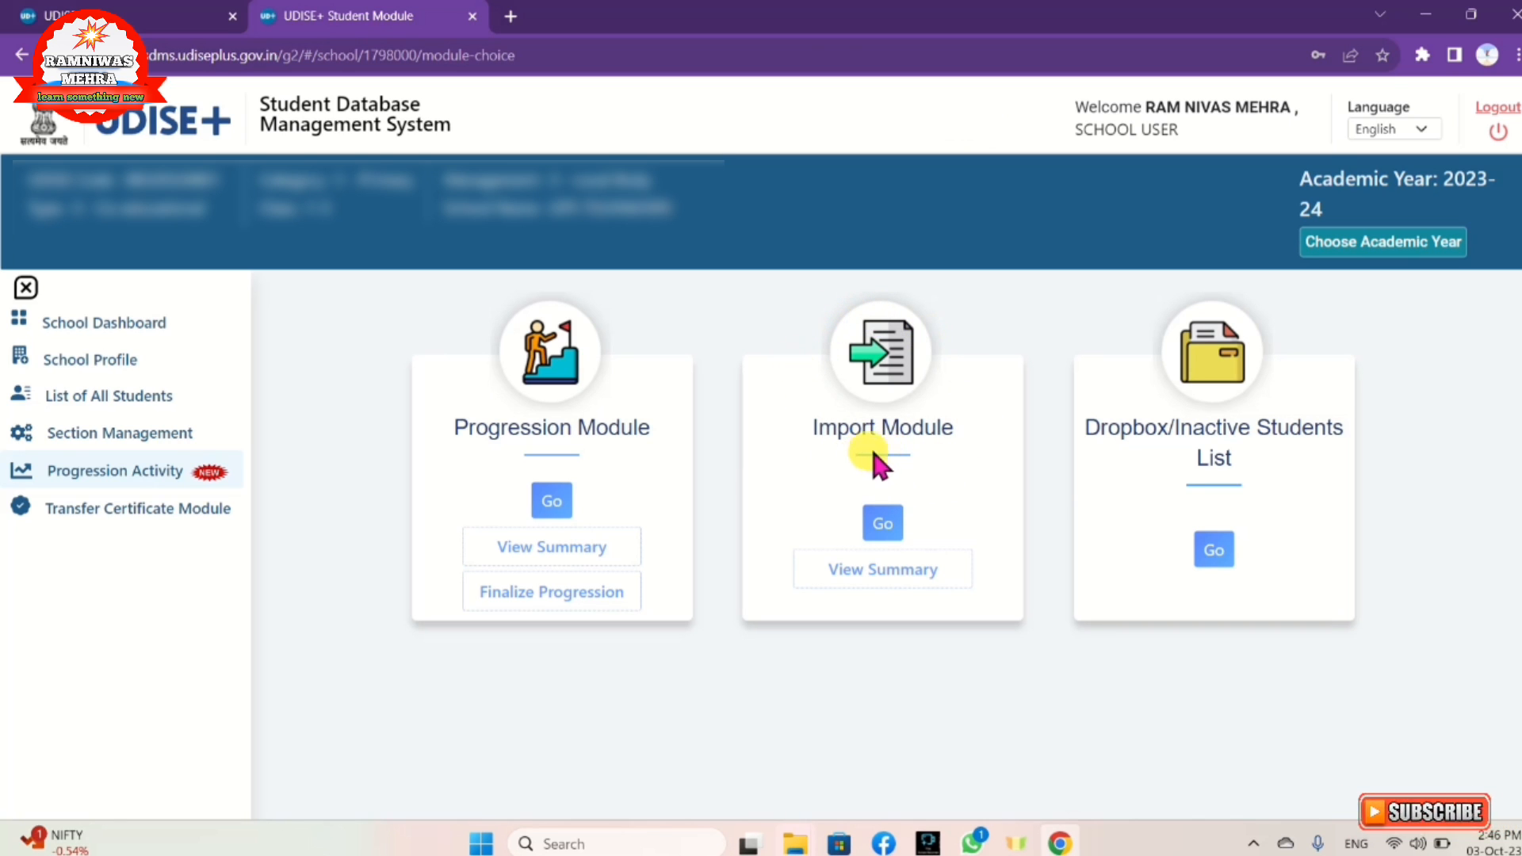
pyautogui.click(883, 523)
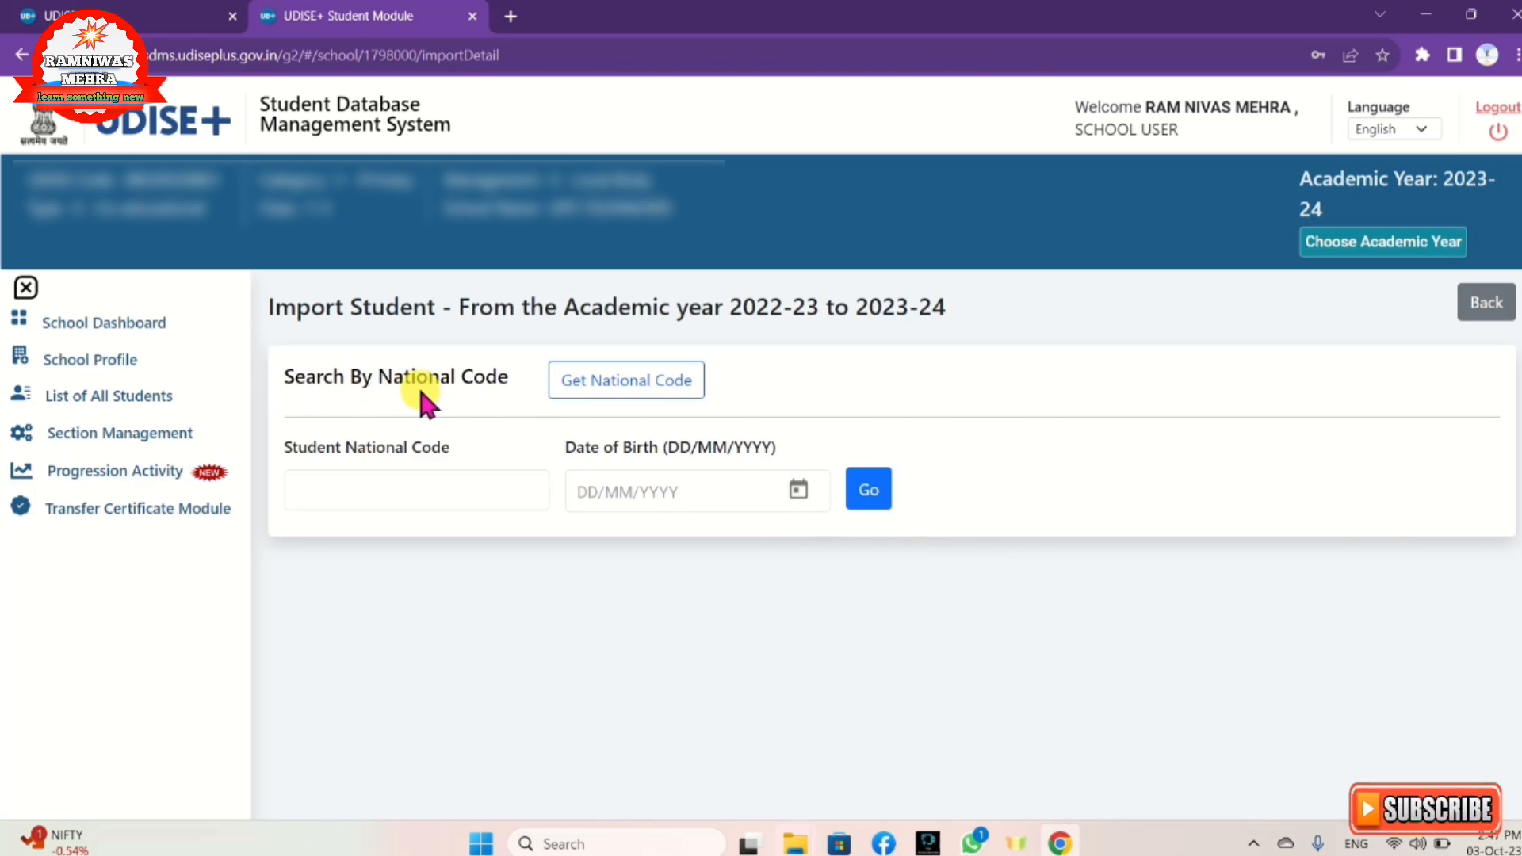
# Step: Search for the student's national code using their Aadhaar number and birth year 2015
pyautogui.click(603, 392)
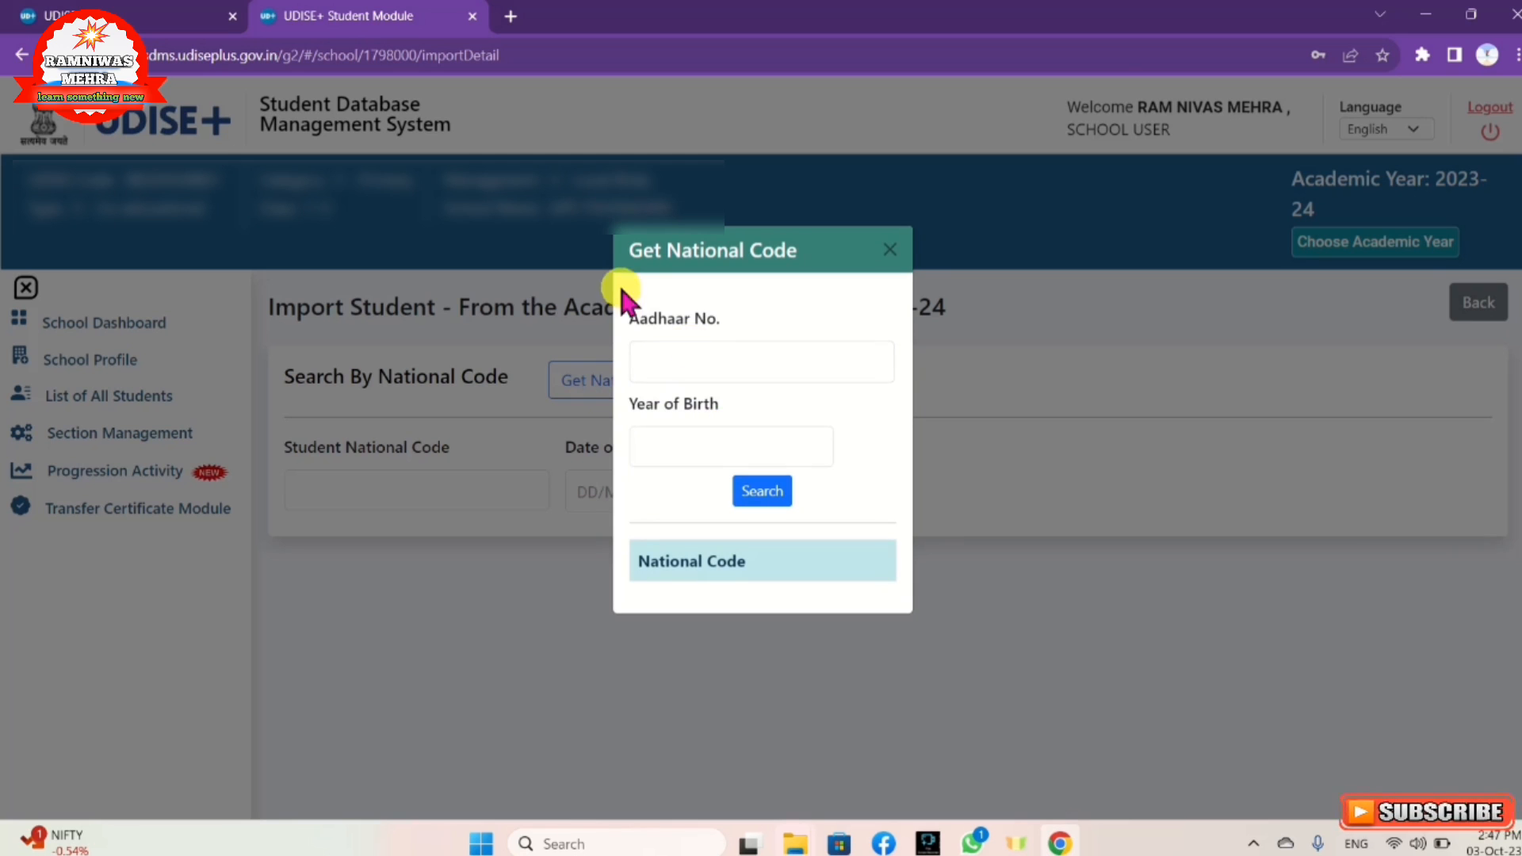
pyautogui.click(632, 346)
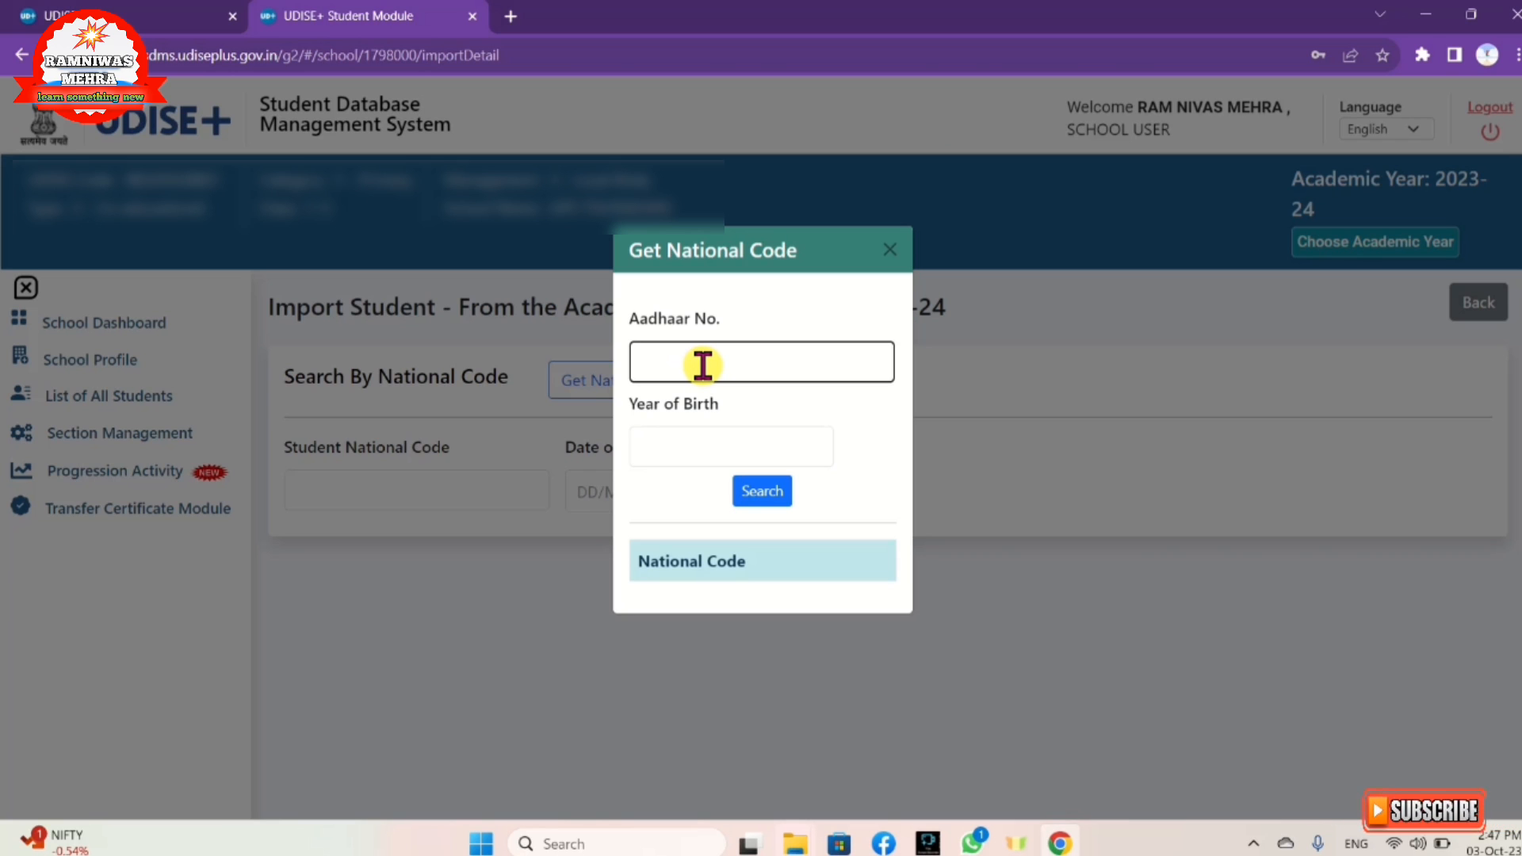
pyautogui.click(698, 443)
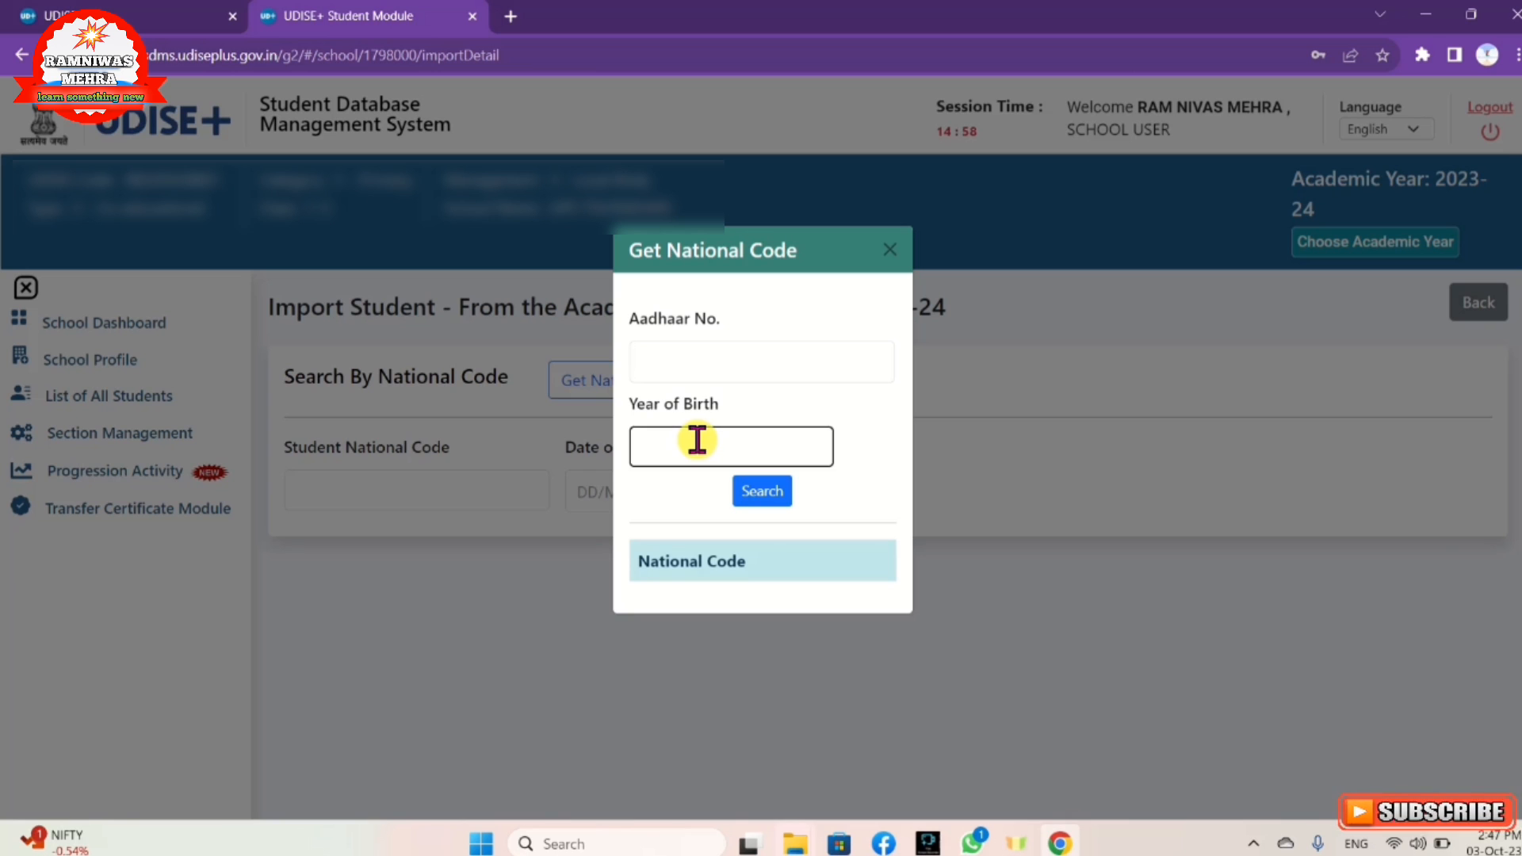
pyautogui.click(677, 354)
pyautogui.click(730, 441)
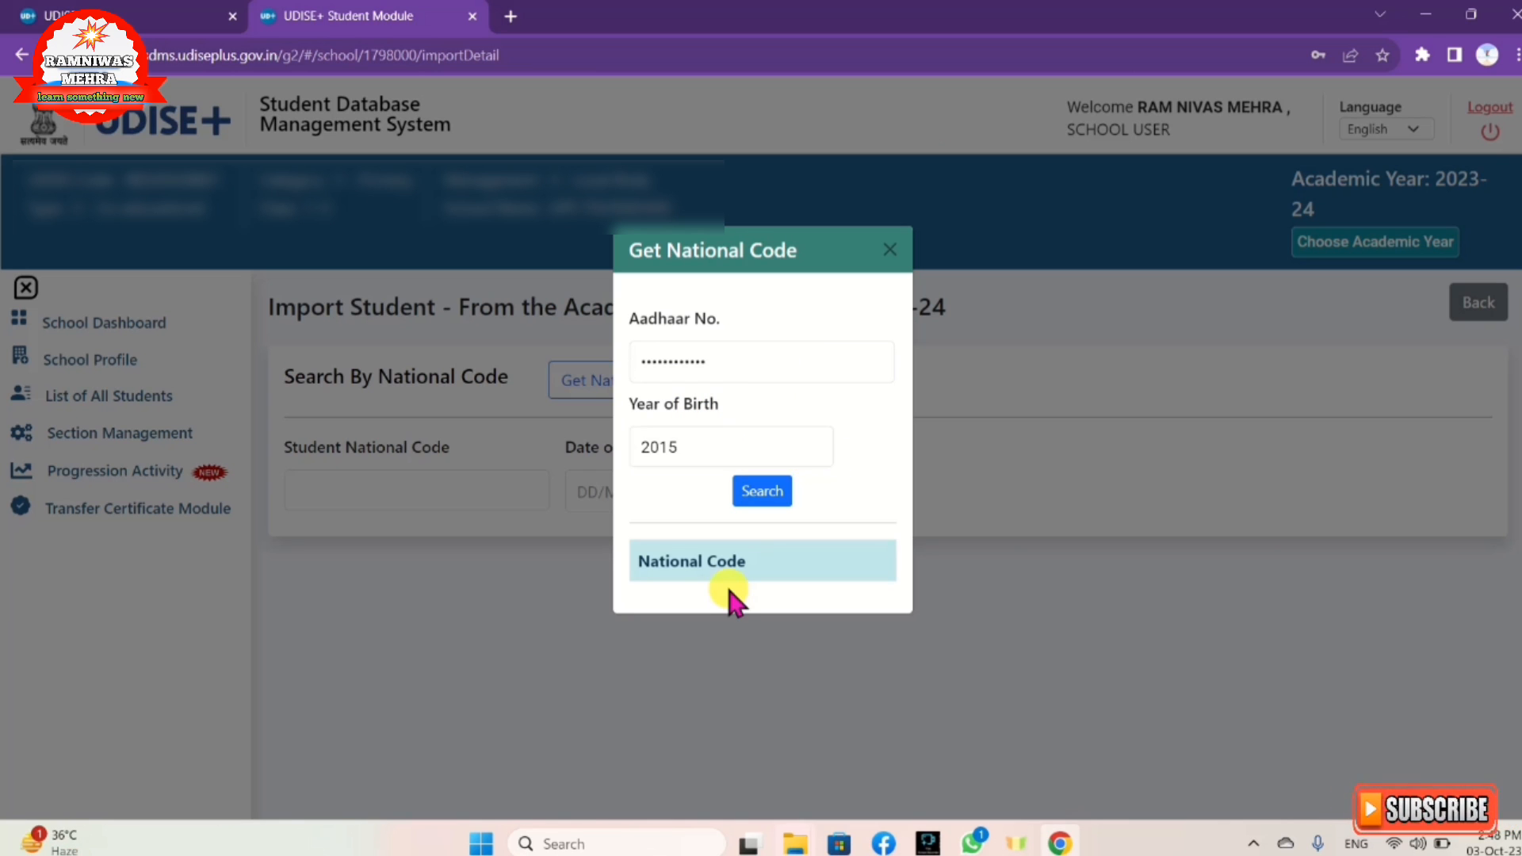
pyautogui.click(749, 460)
pyautogui.click(752, 495)
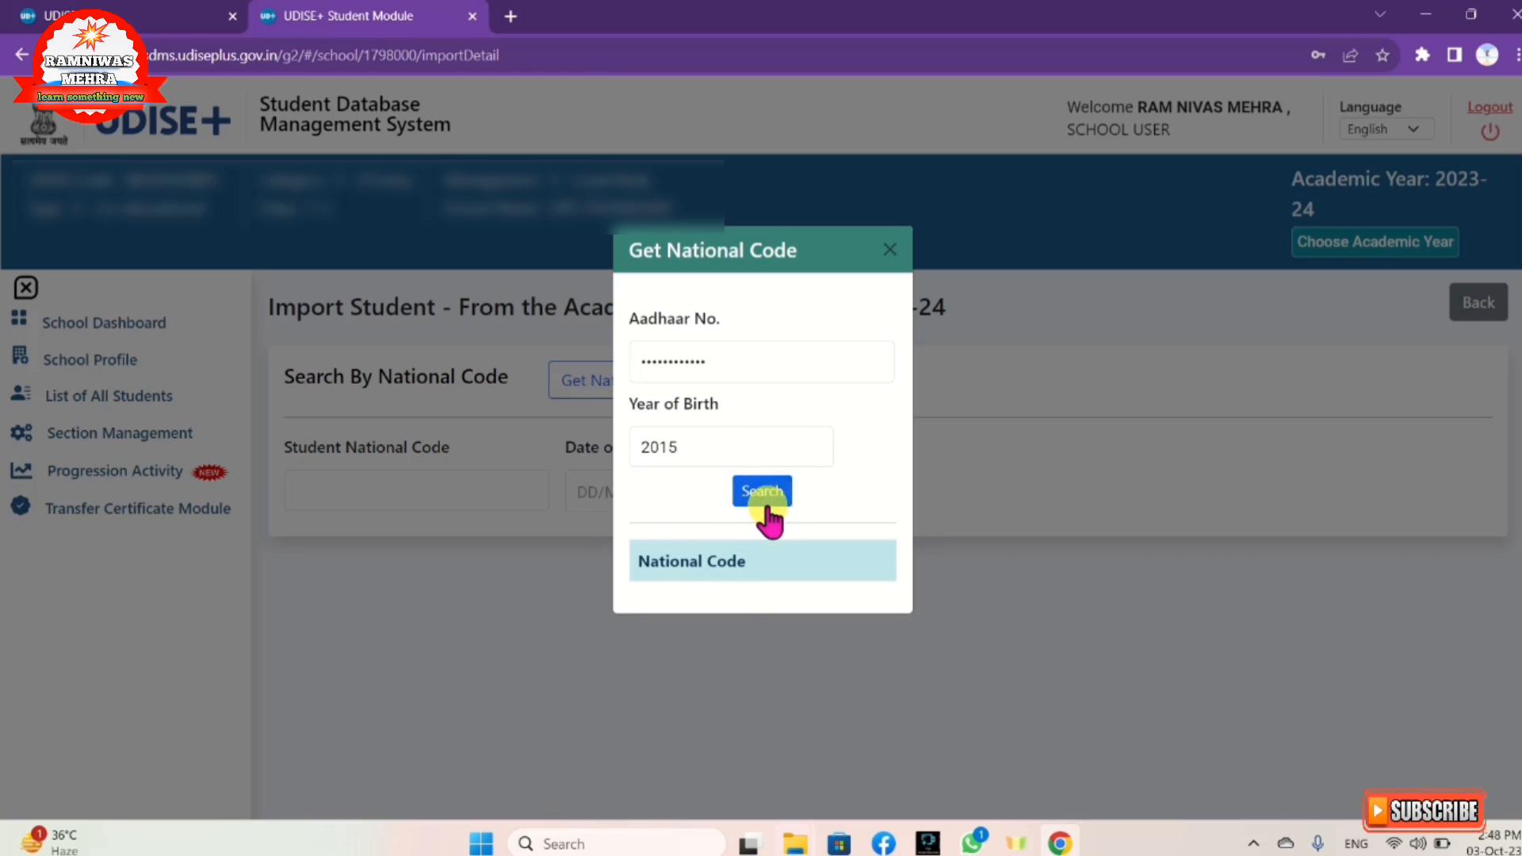
pyautogui.click(773, 495)
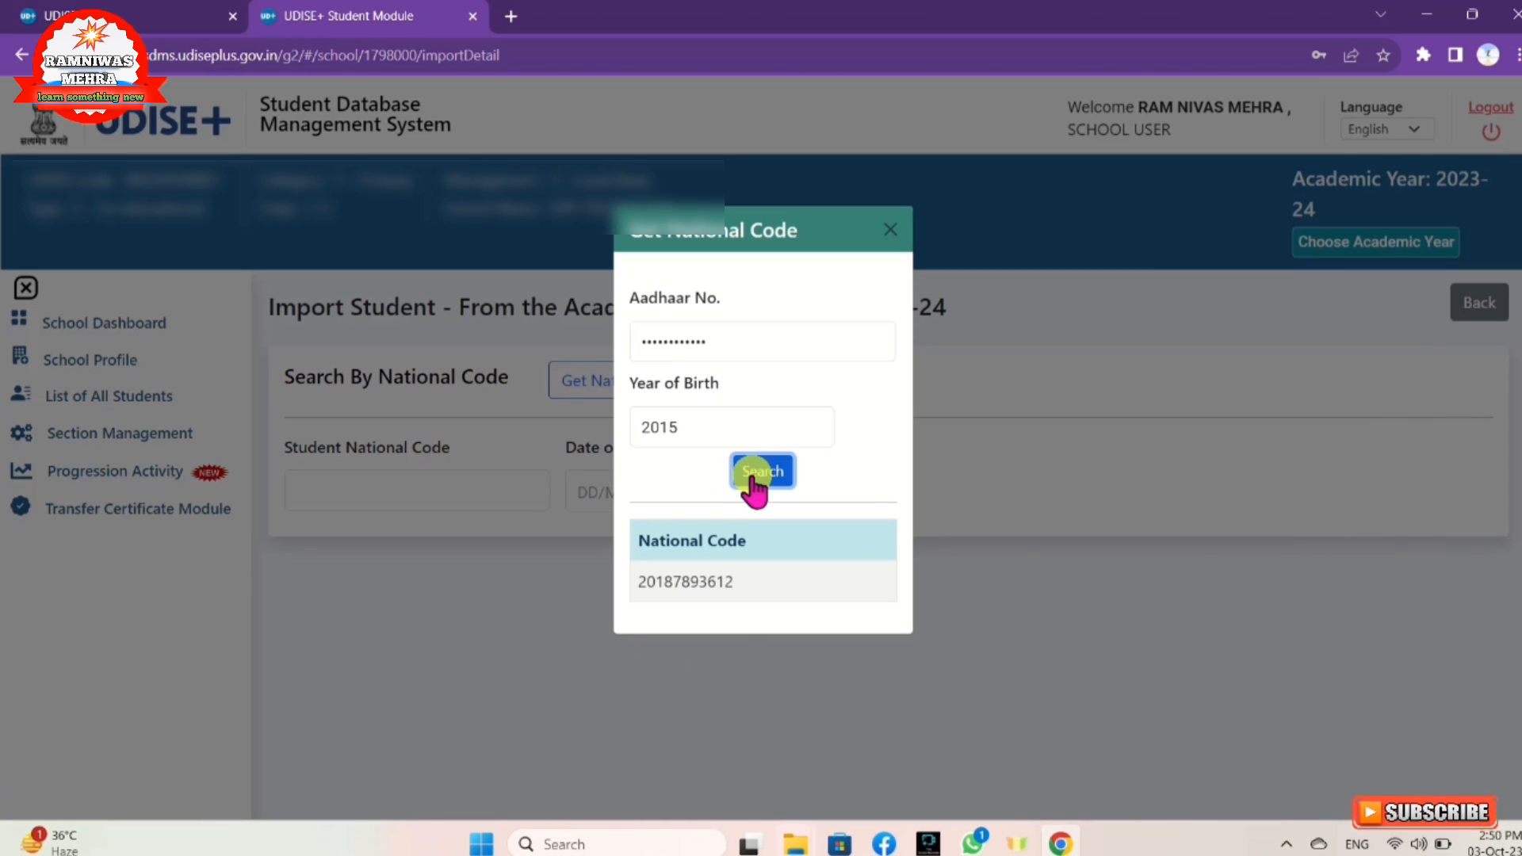
pyautogui.click(751, 485)
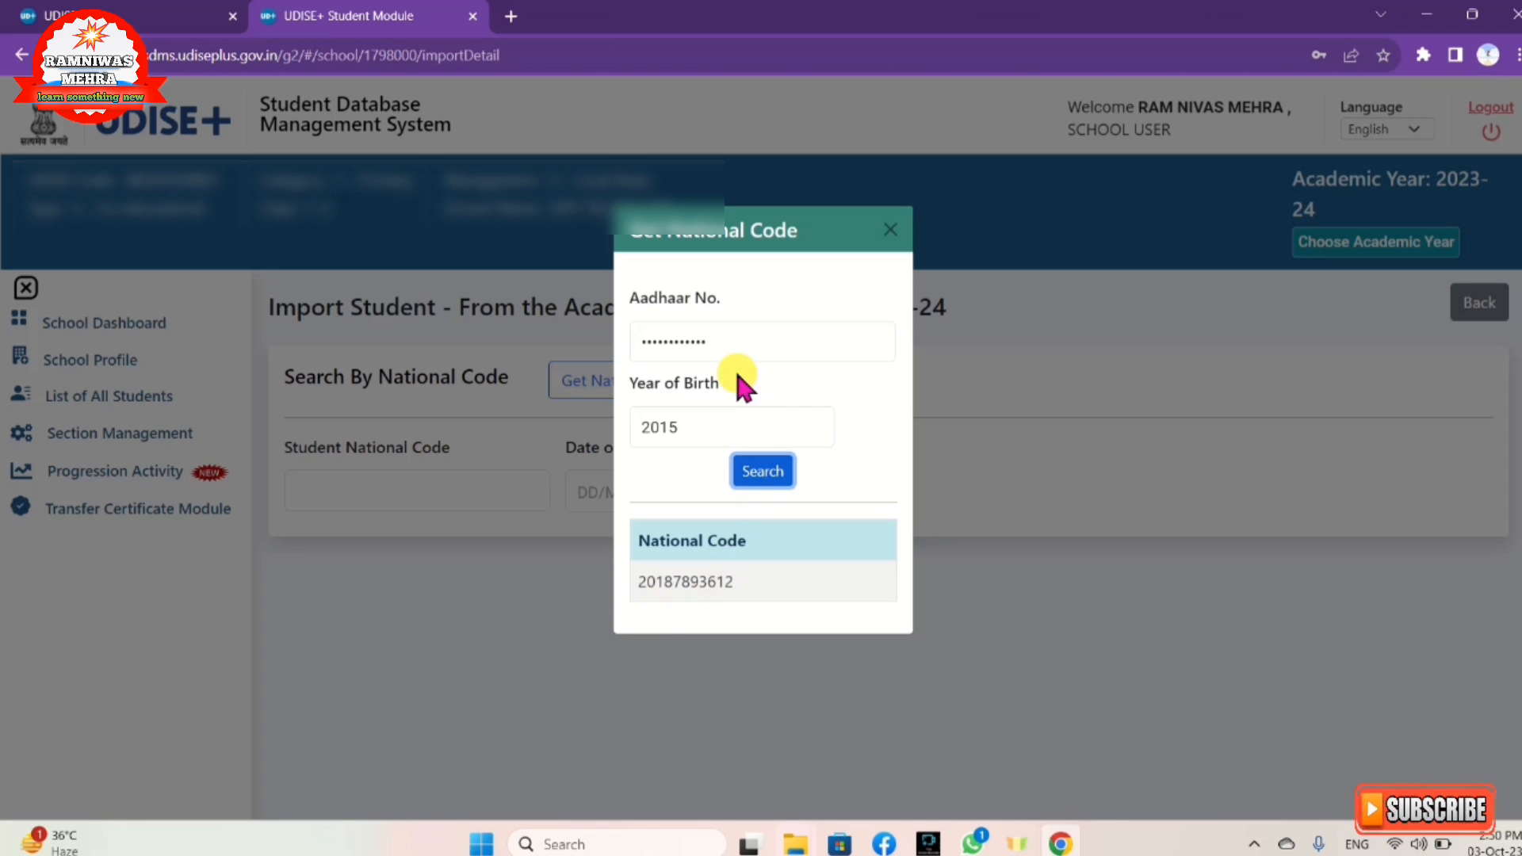
# Step: Recheck the Aadhaar and birth-year entries, rerun the search, note the code, and close the lookup
pyautogui.click(635, 333)
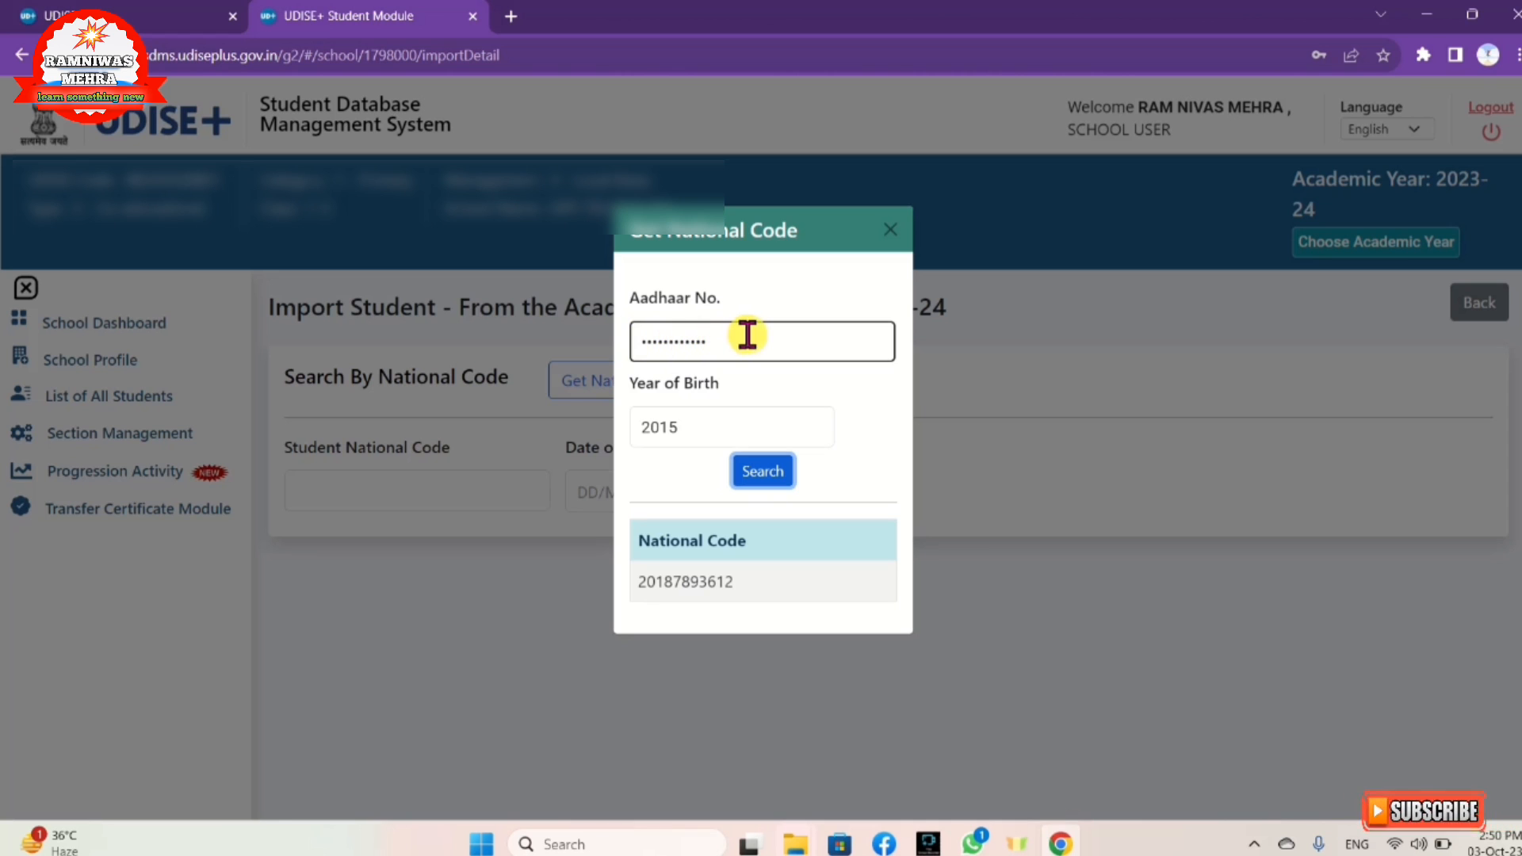
pyautogui.click(644, 423)
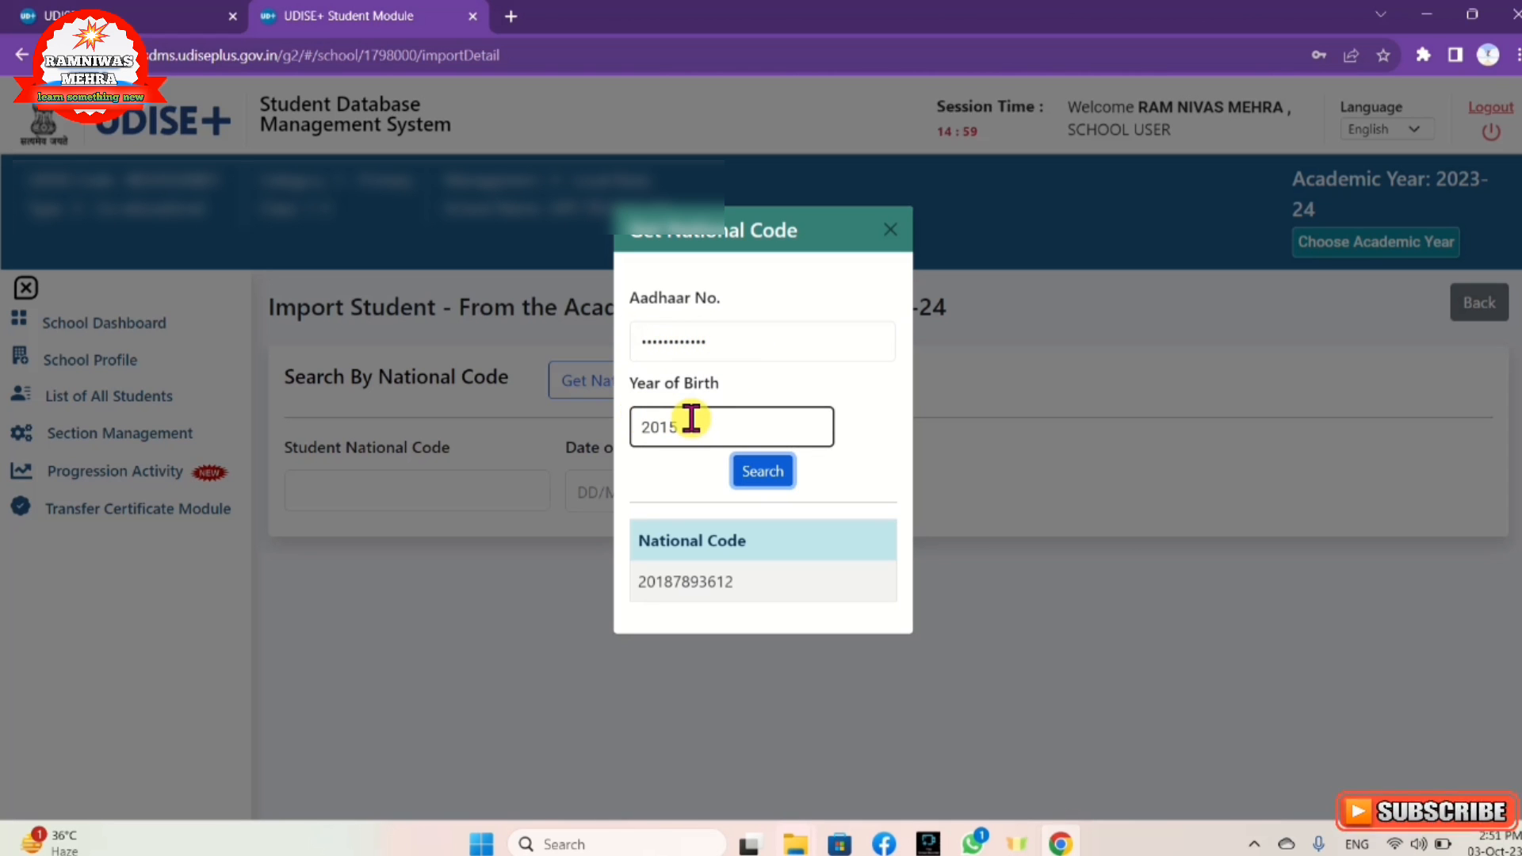
pyautogui.click(749, 479)
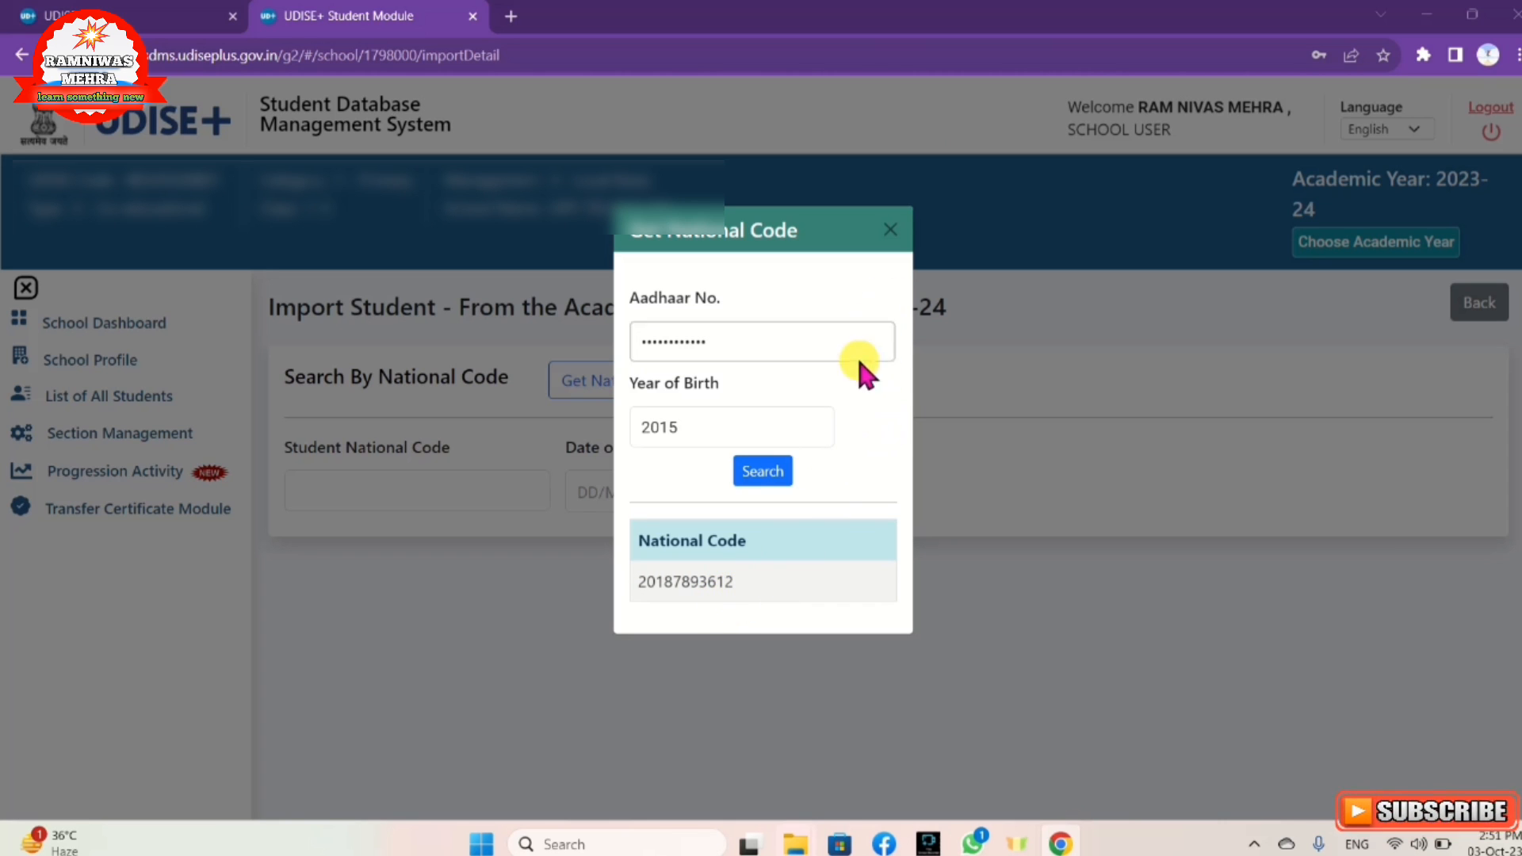
pyautogui.click(891, 231)
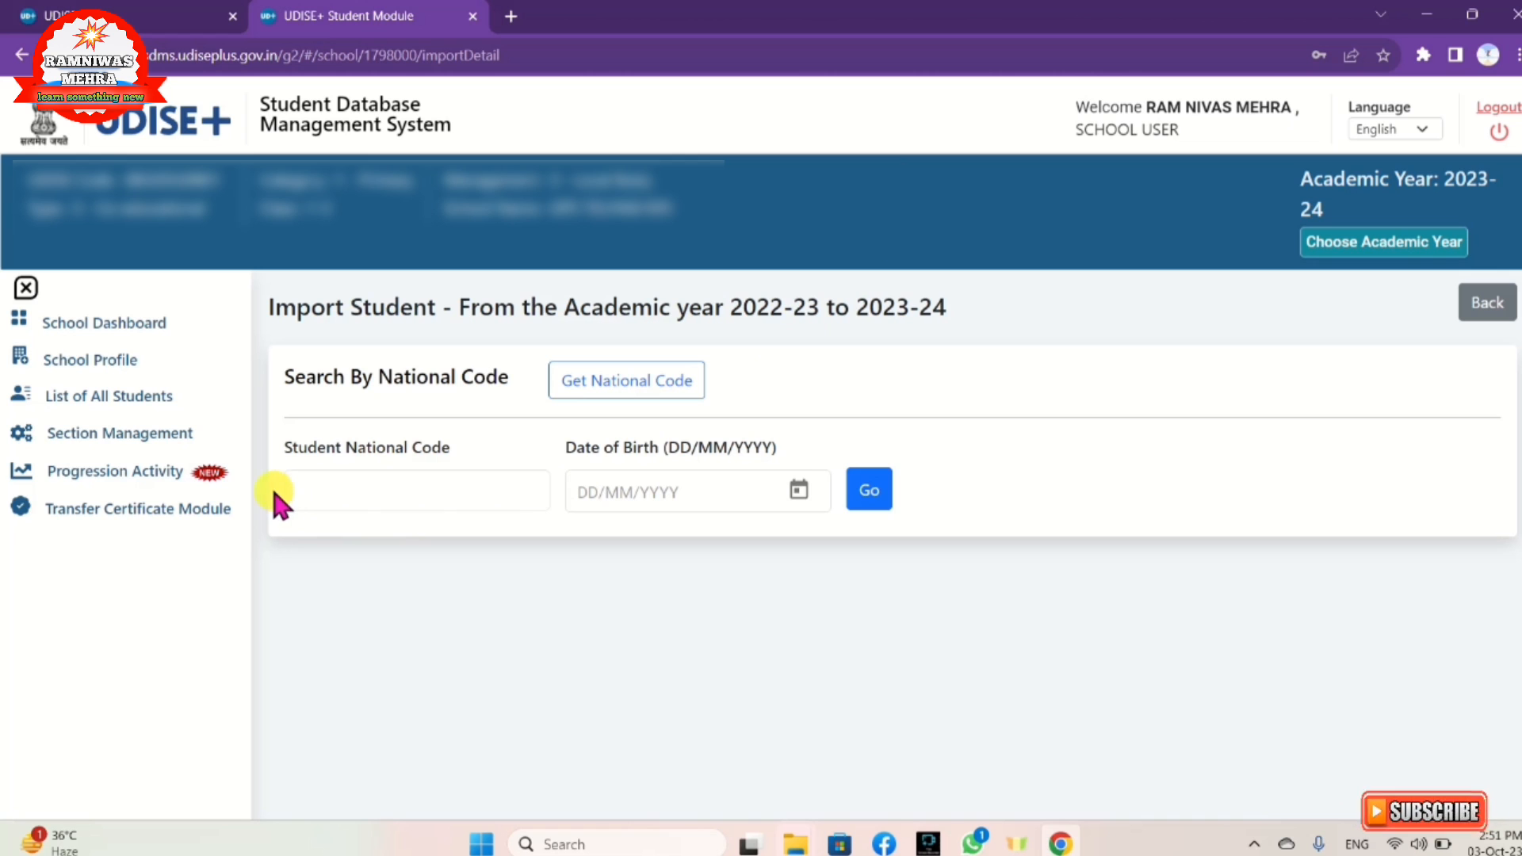
pyautogui.click(316, 490)
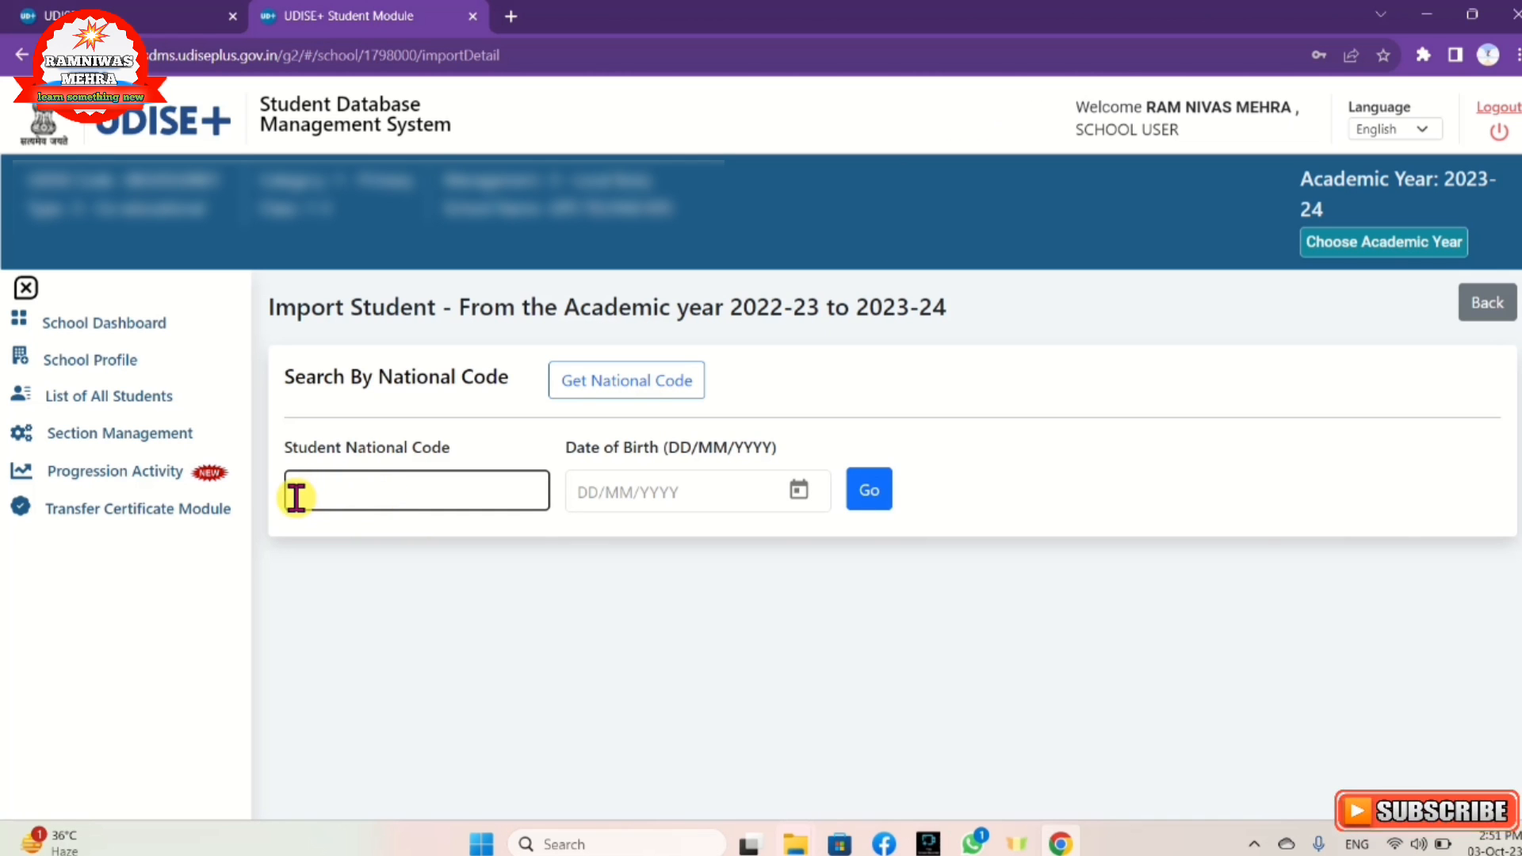
# Step: Find the student for import by their national code and an August 2013 date of birth
pyautogui.click(419, 497)
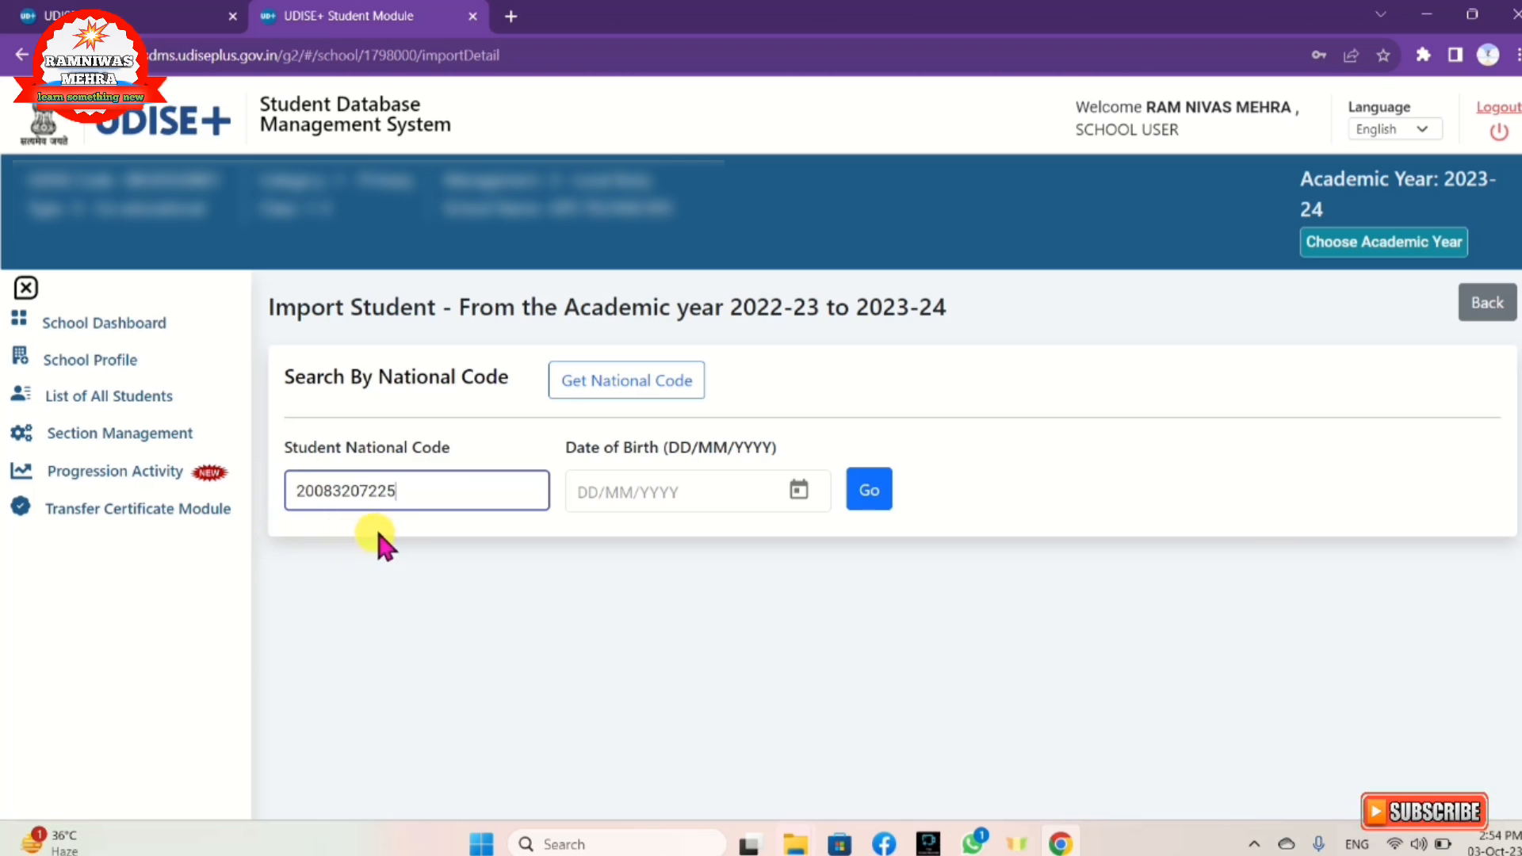
pyautogui.click(802, 491)
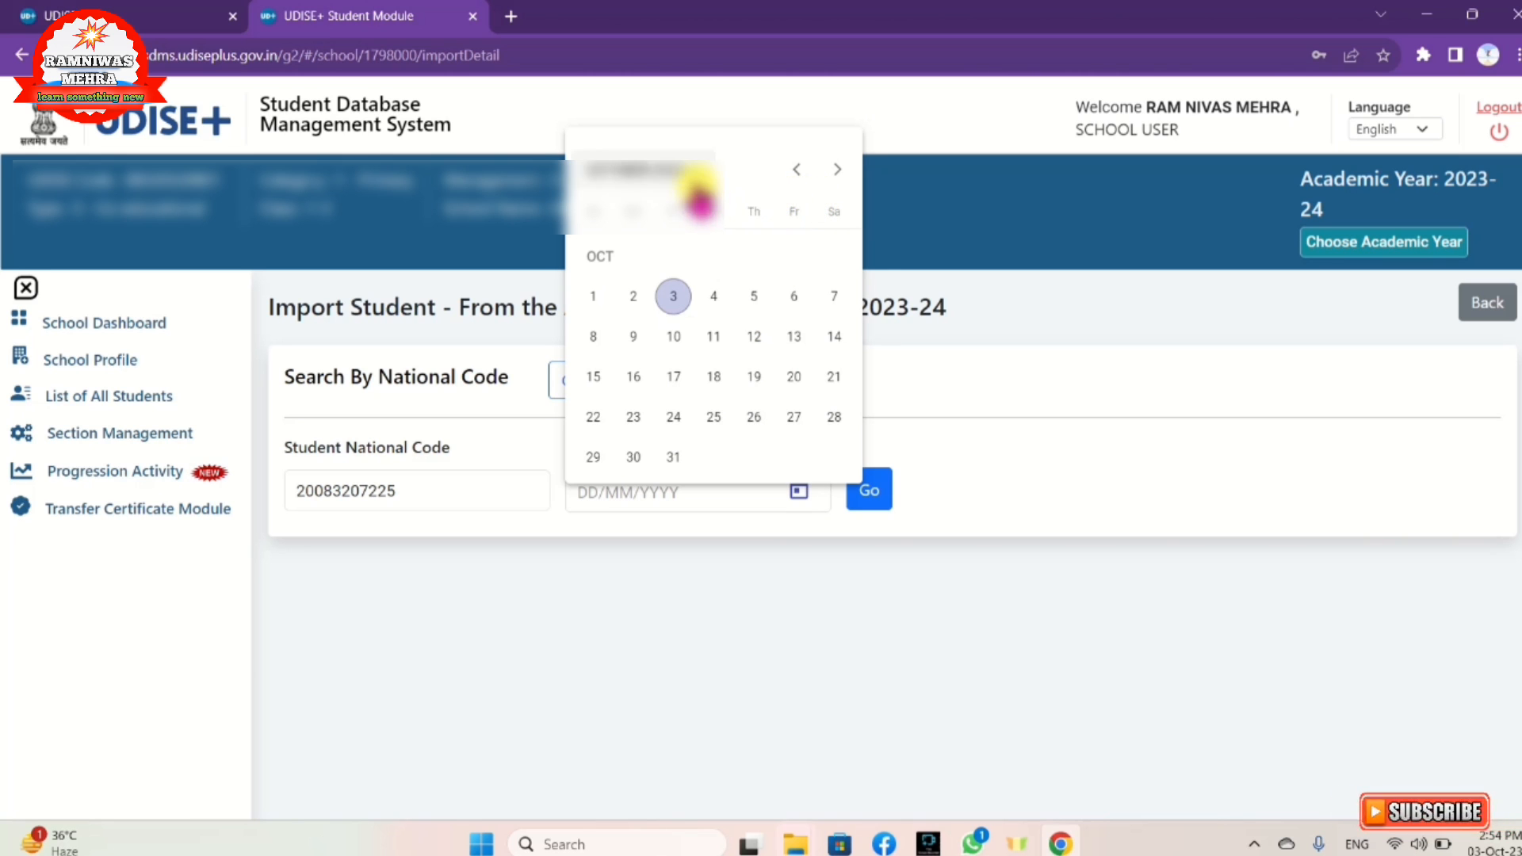
pyautogui.click(689, 178)
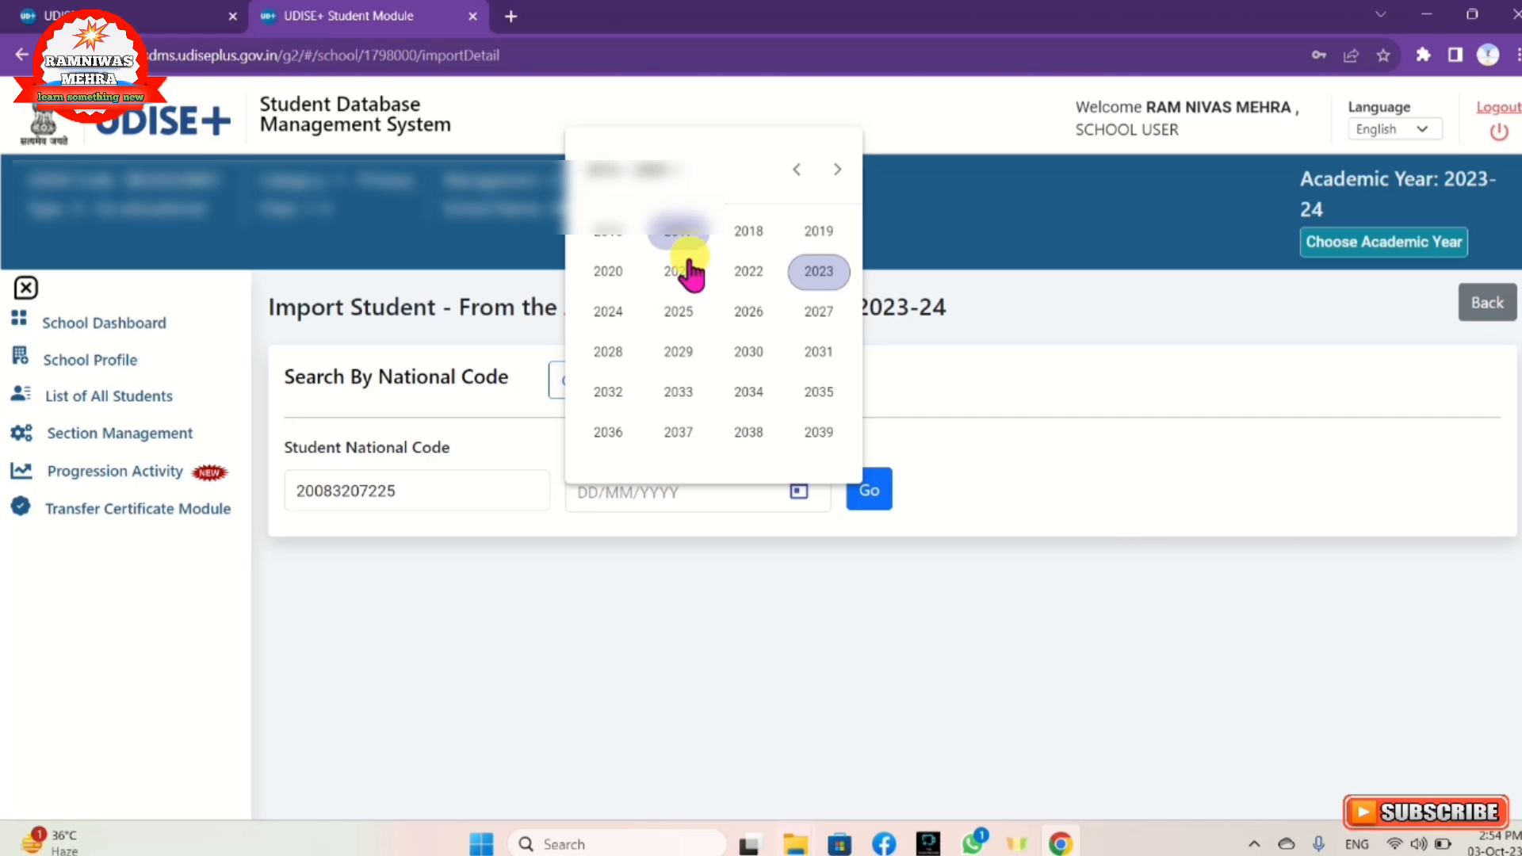
pyautogui.click(796, 173)
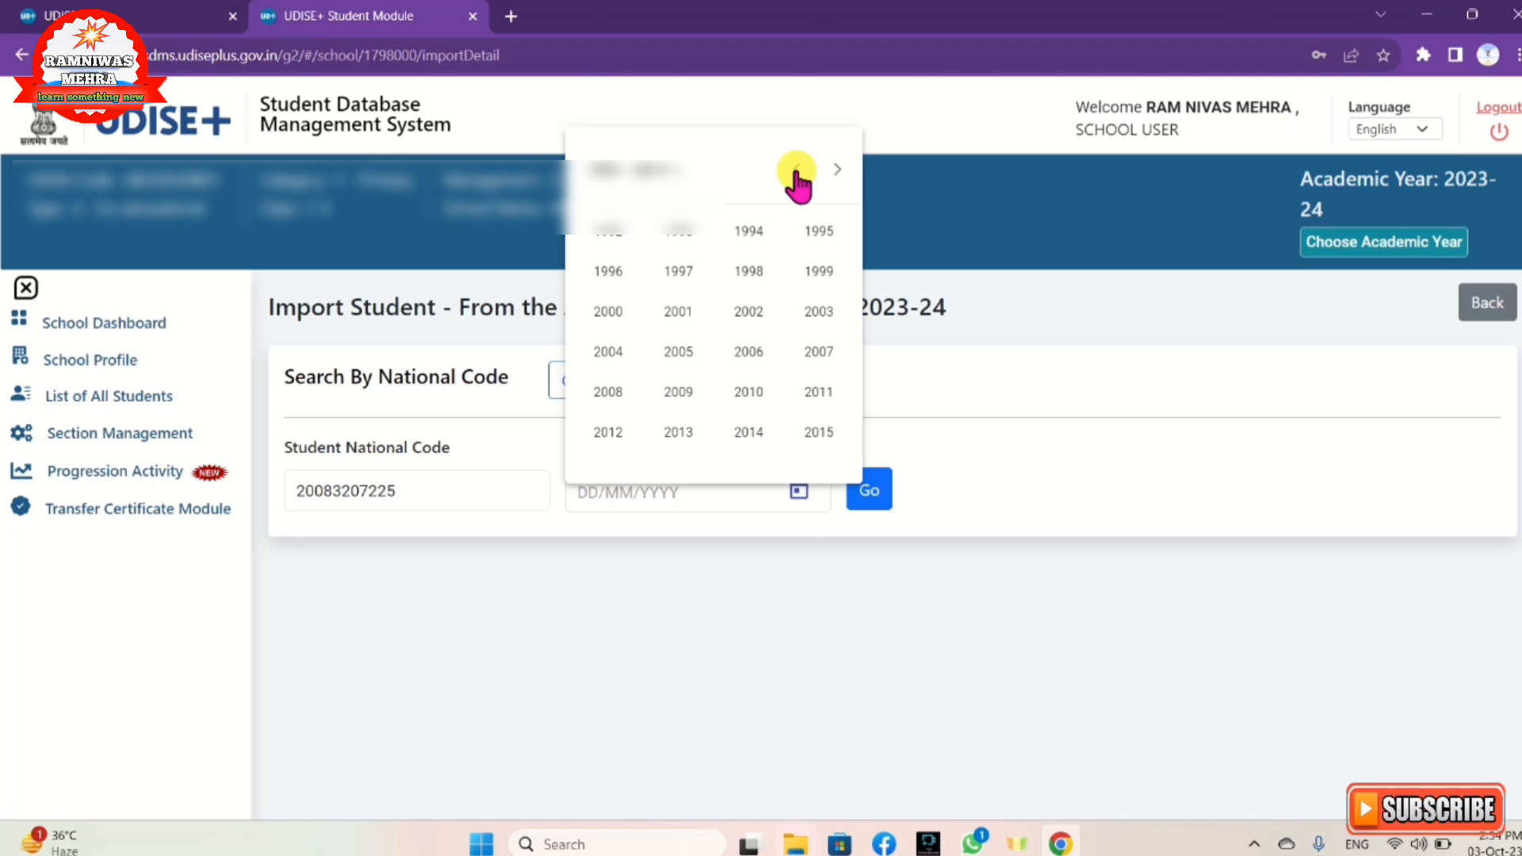
pyautogui.click(678, 432)
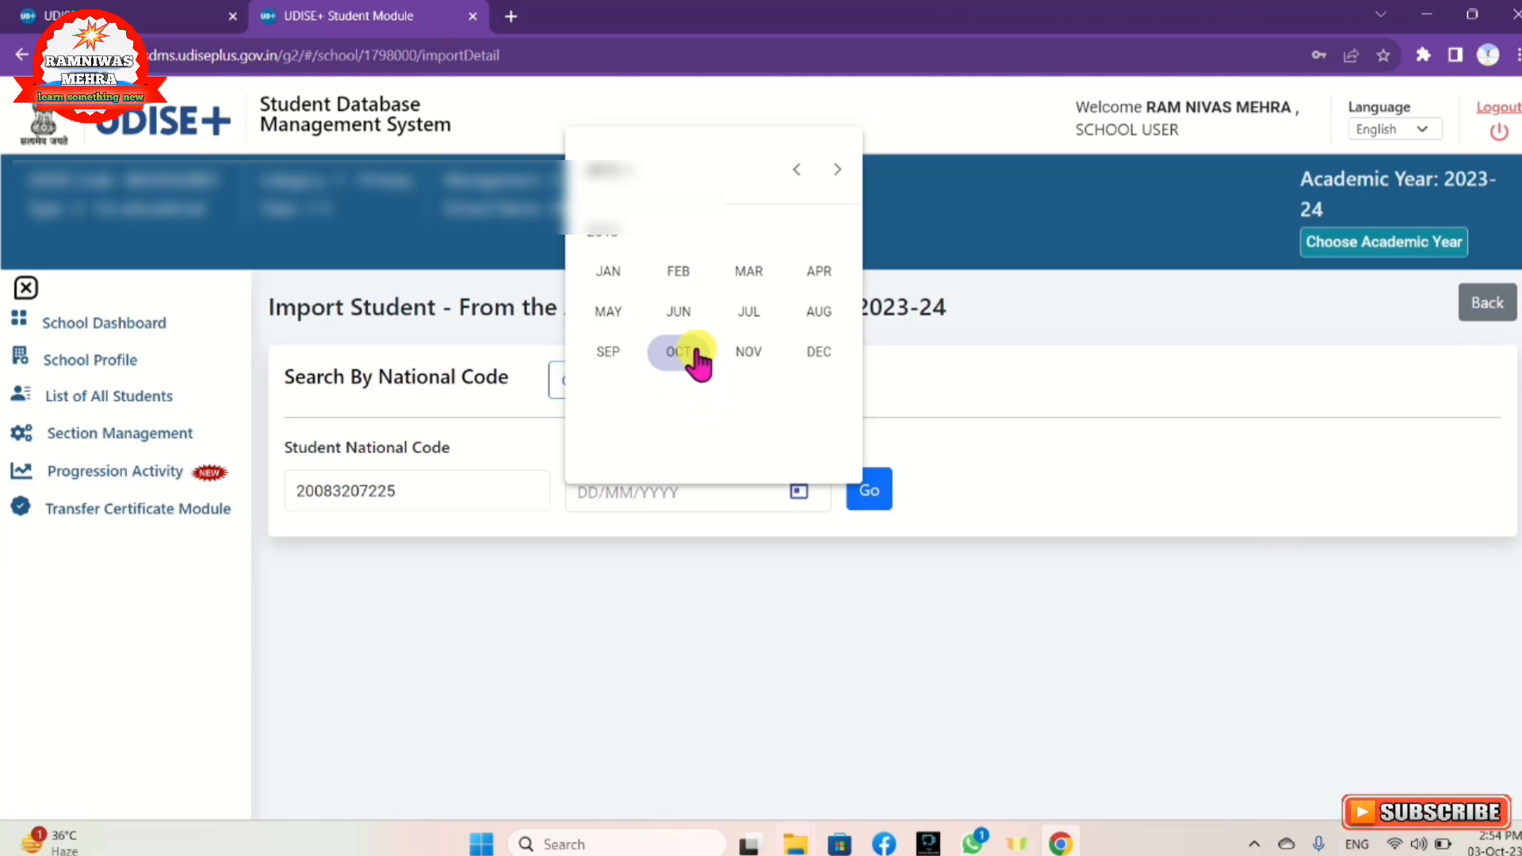
pyautogui.click(819, 316)
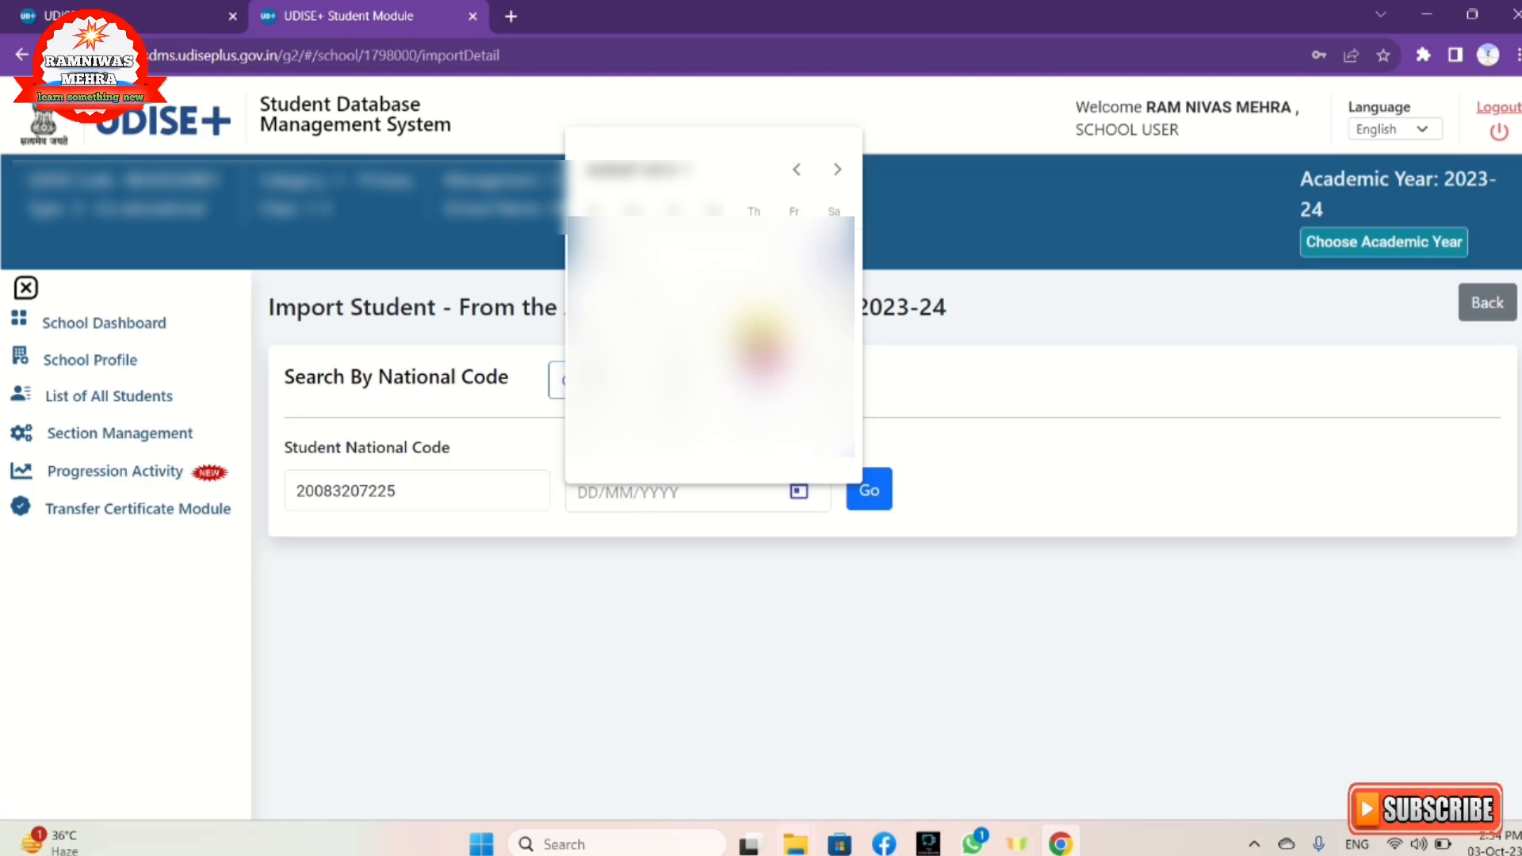
pyautogui.click(759, 339)
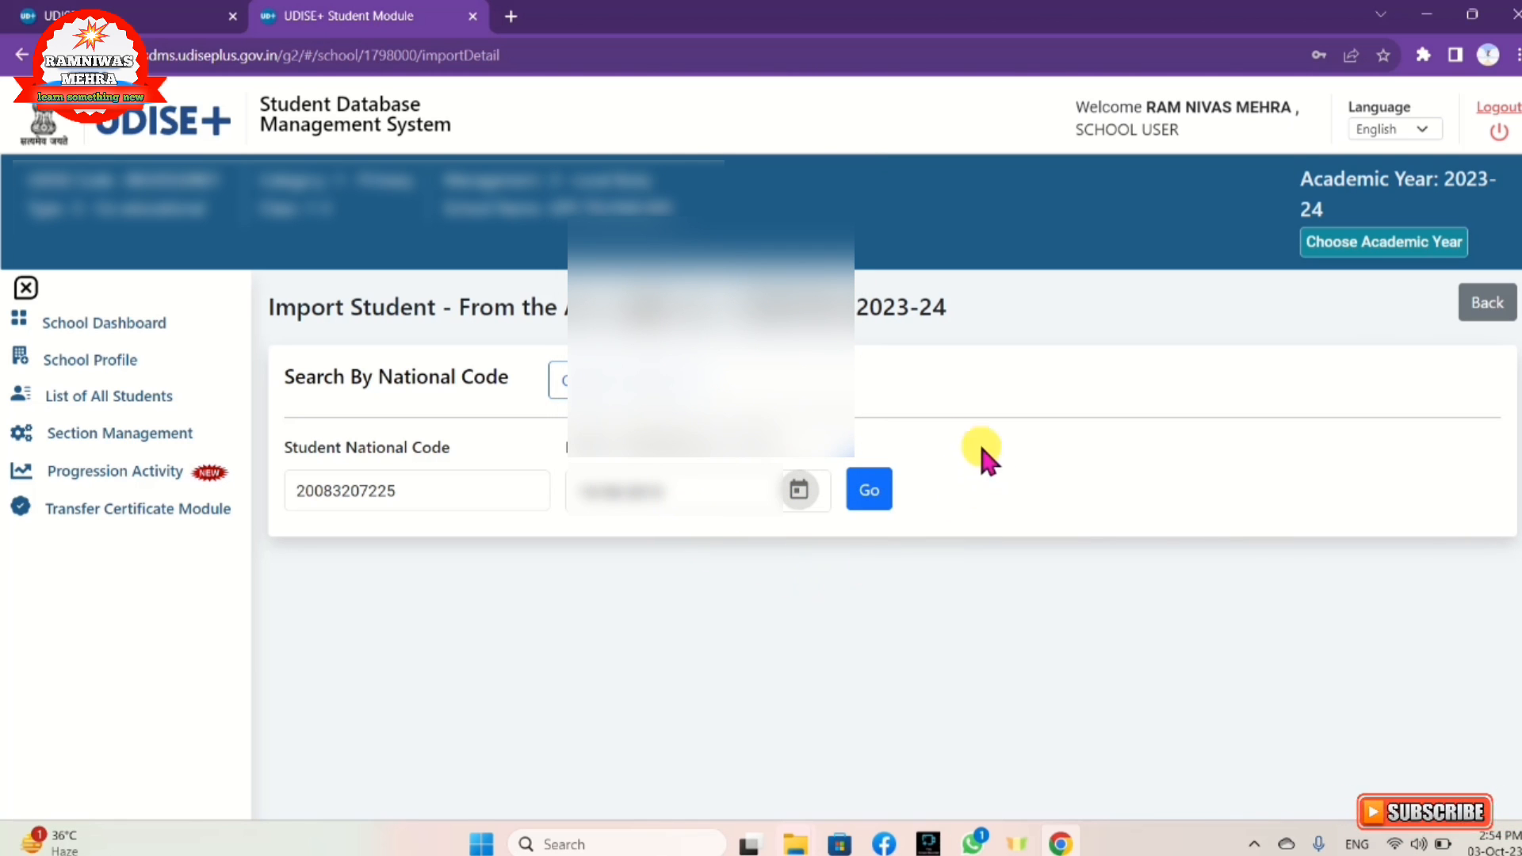
pyautogui.click(858, 498)
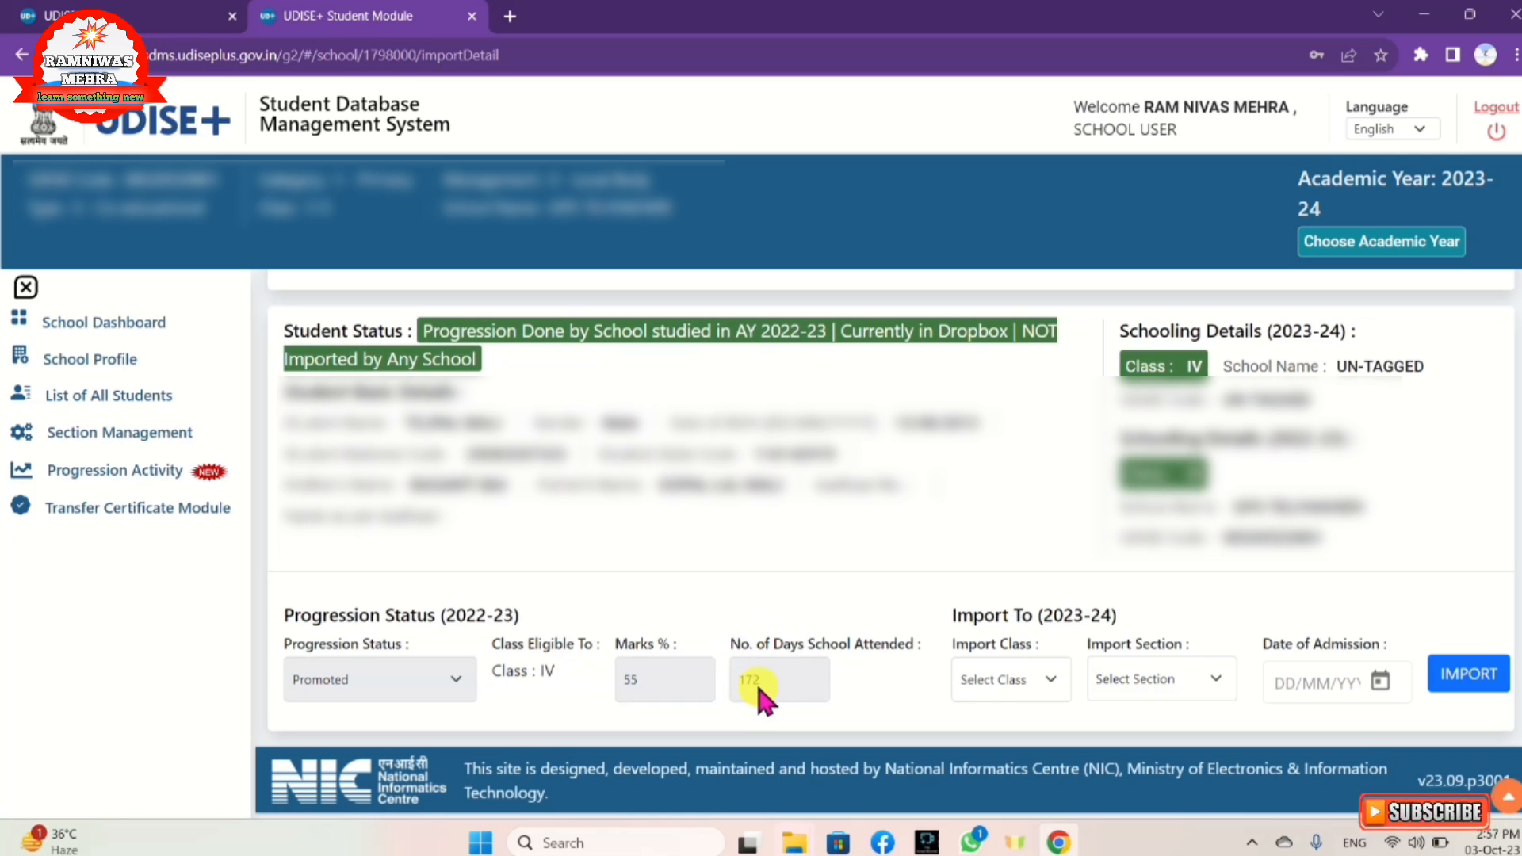
# Step: Set the student's import destination to Class IV, Section A, leaving the admission date empty
pyautogui.click(1046, 668)
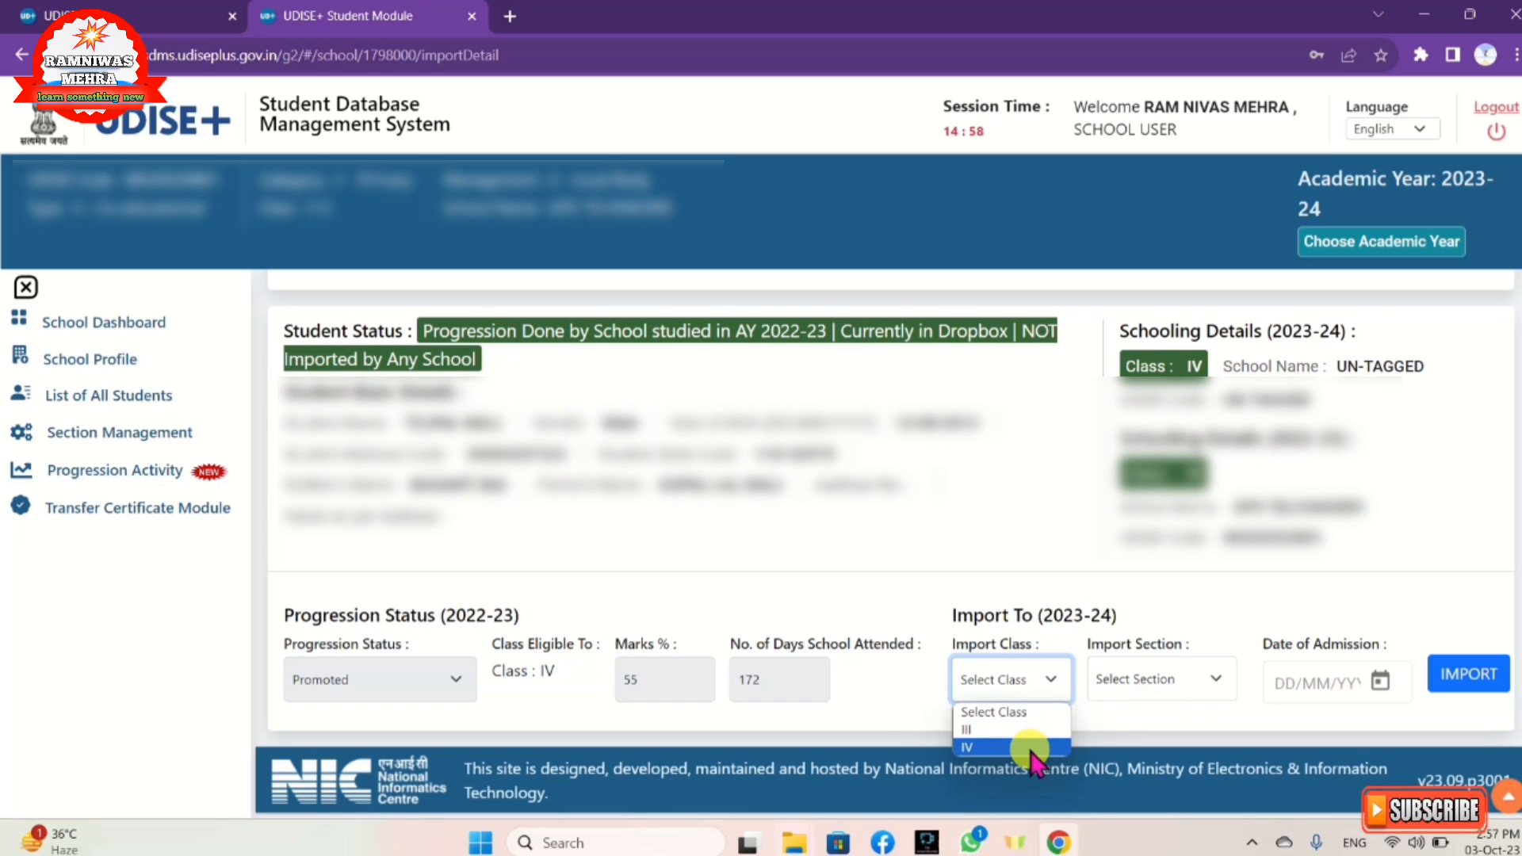
pyautogui.click(1030, 749)
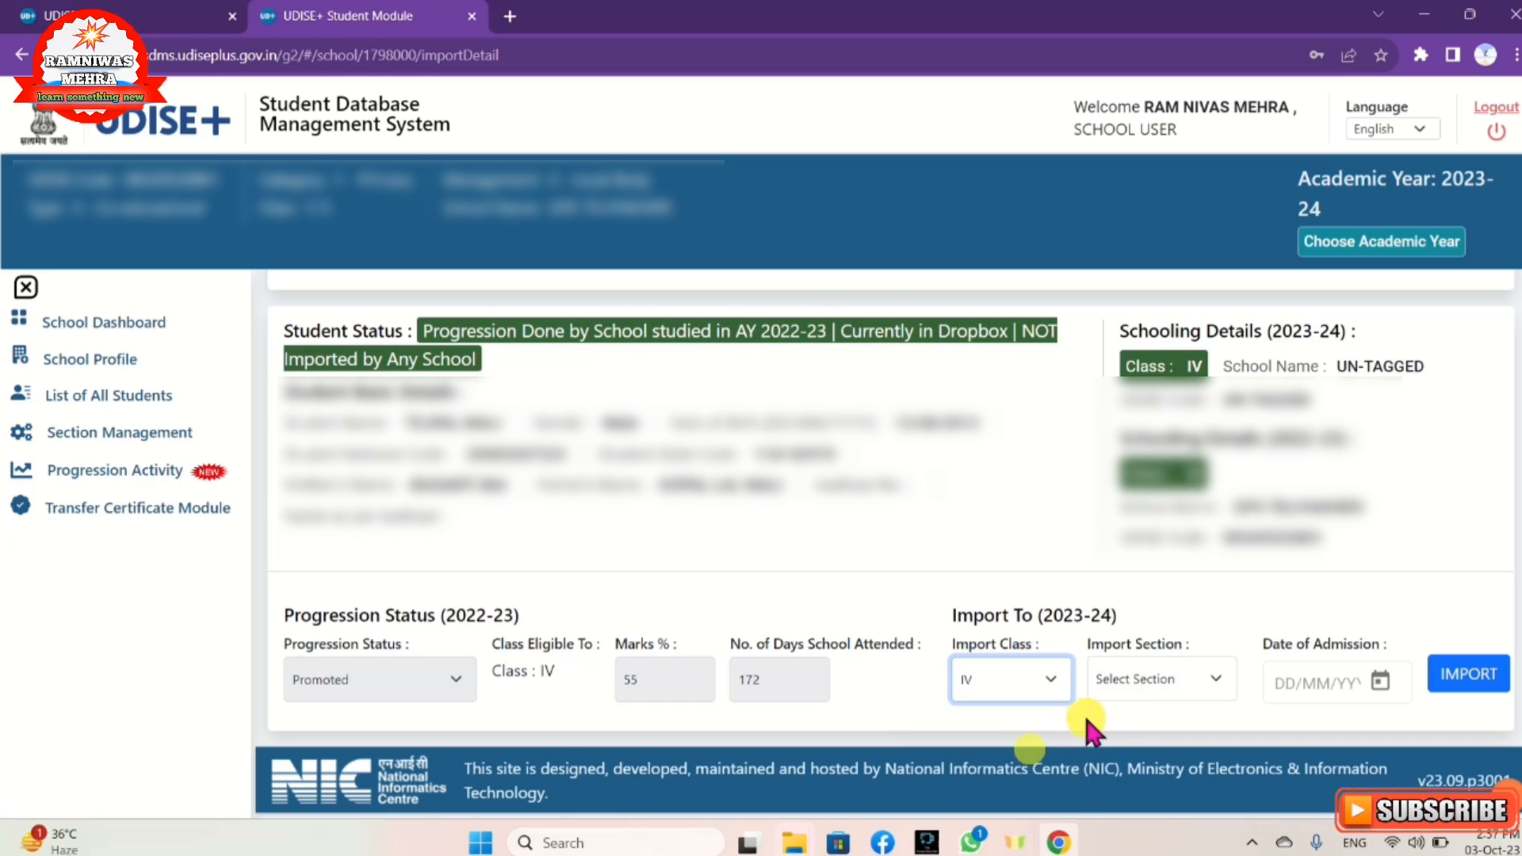
pyautogui.click(1161, 674)
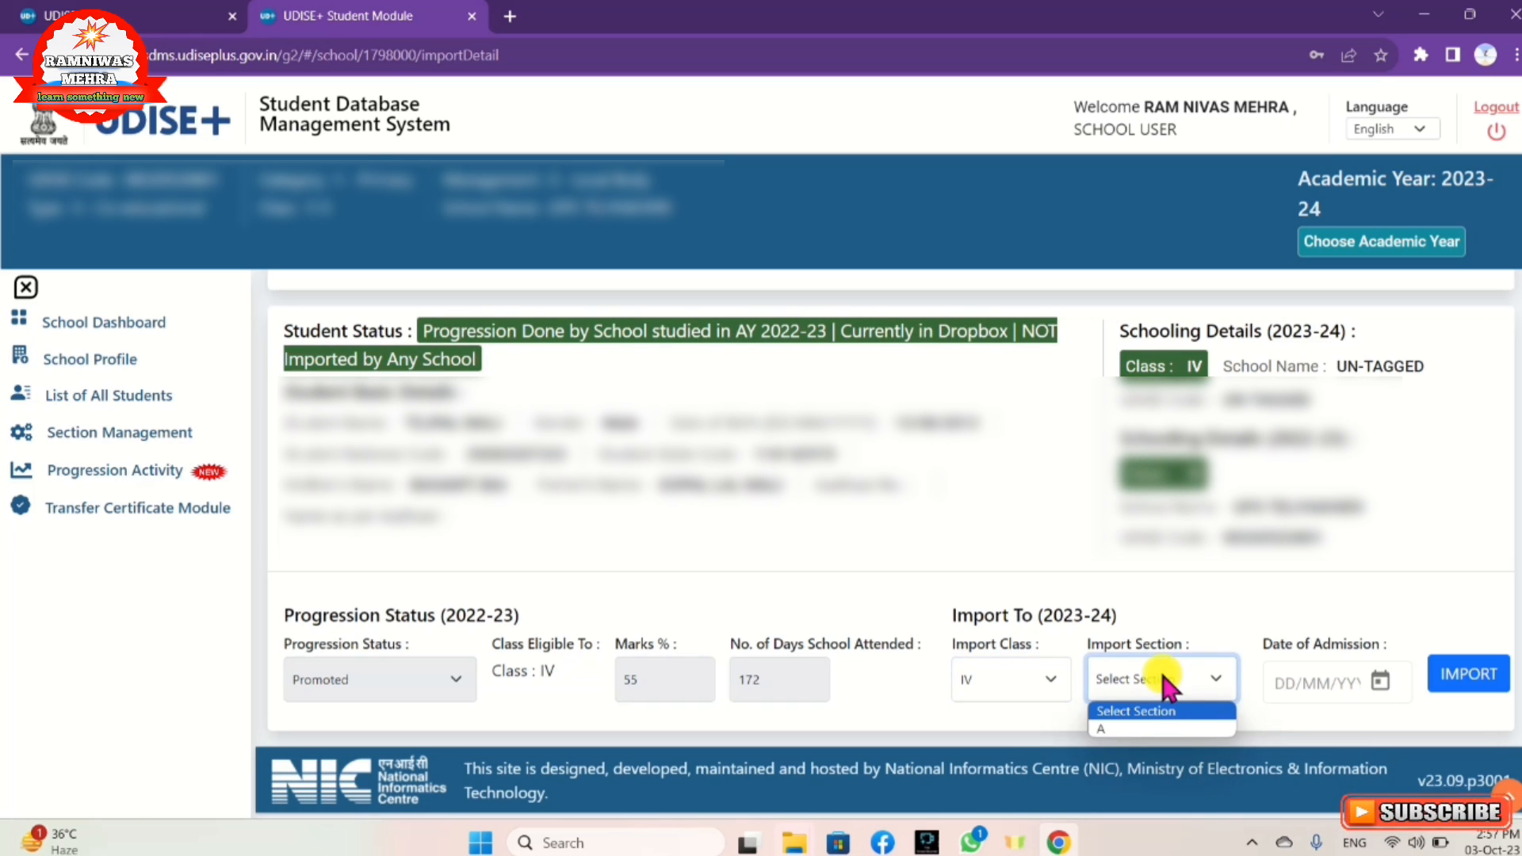
pyautogui.click(1161, 728)
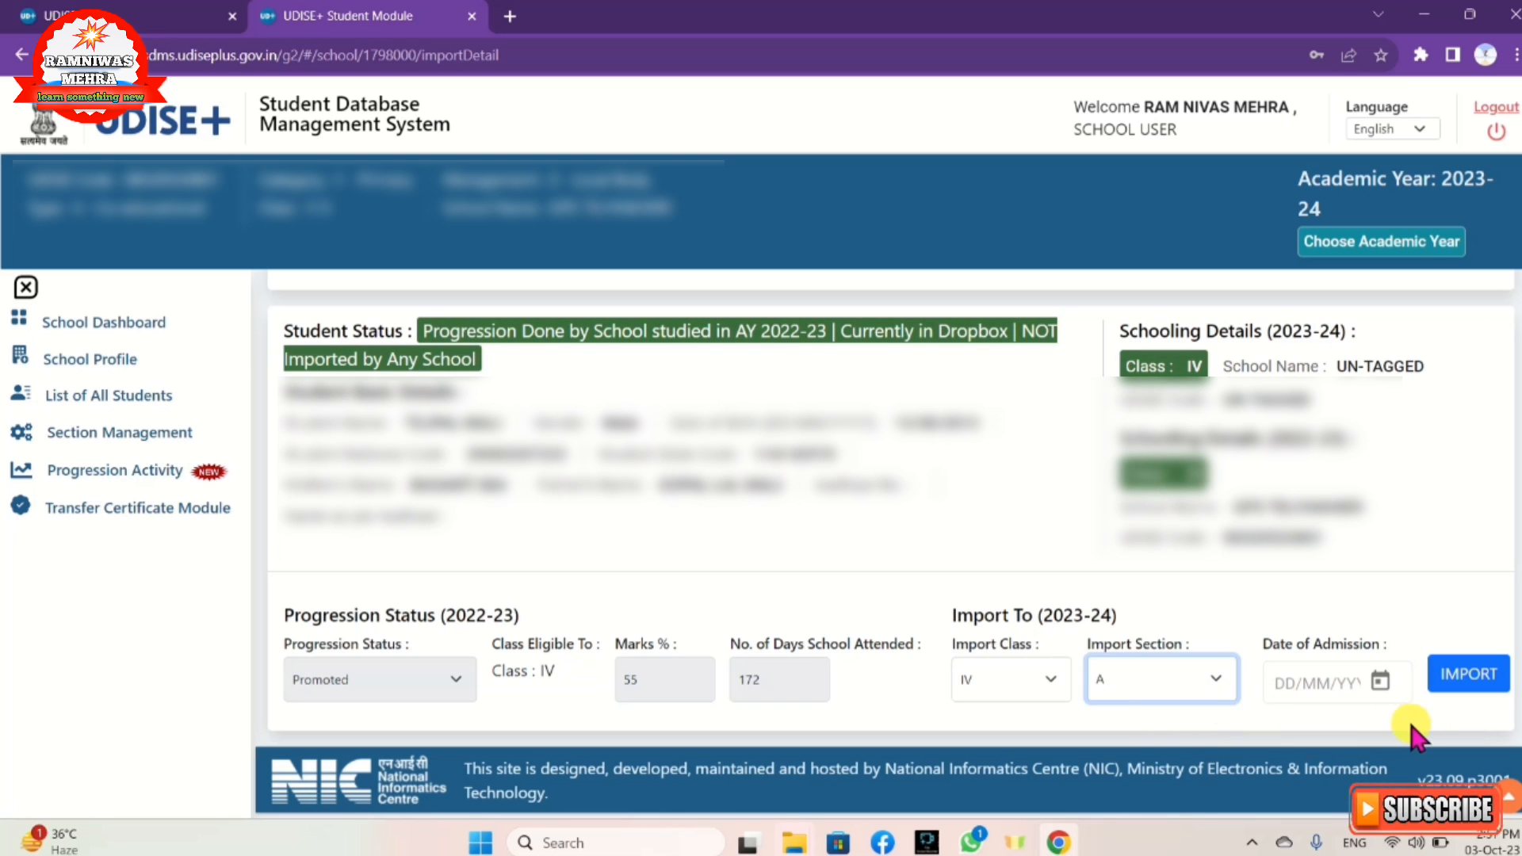
pyautogui.click(1381, 680)
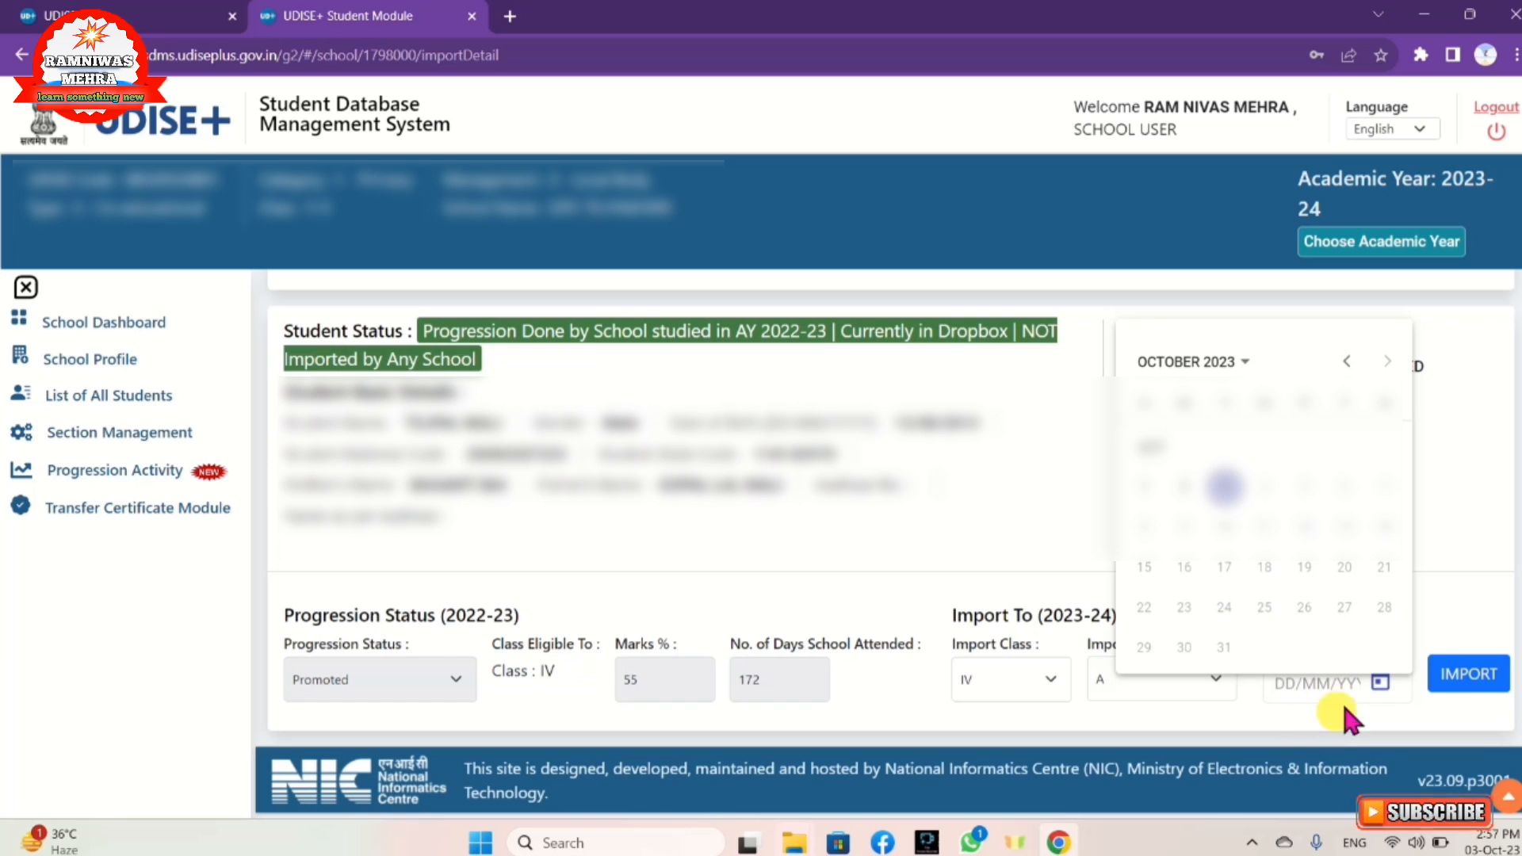
pyautogui.click(1454, 522)
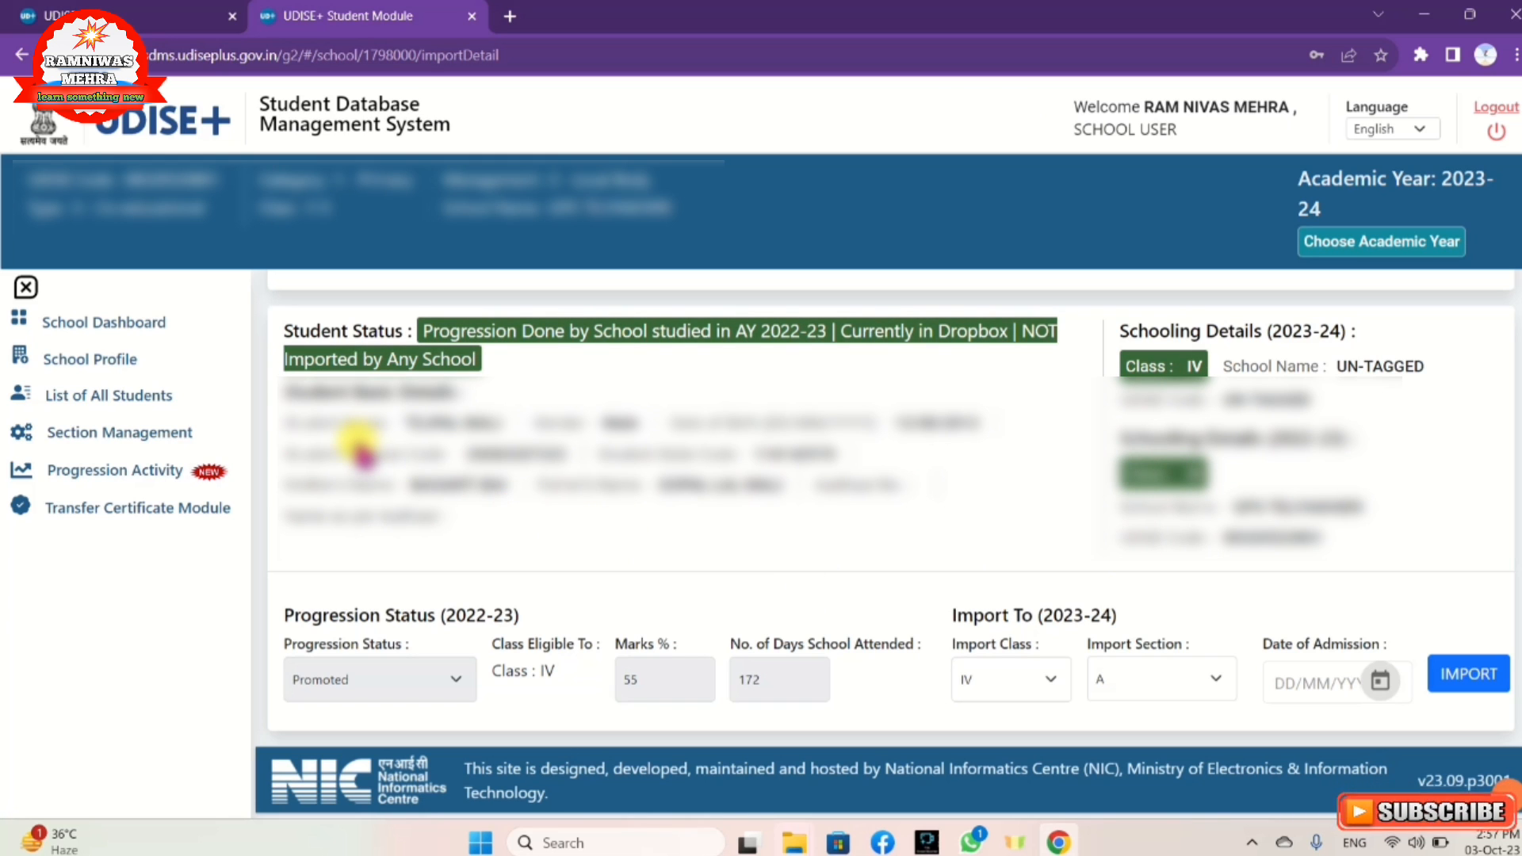
# Step: Return to the Progression Activity page with its Progression, Import and Dropbox/Inactive Students modules
pyautogui.click(158, 486)
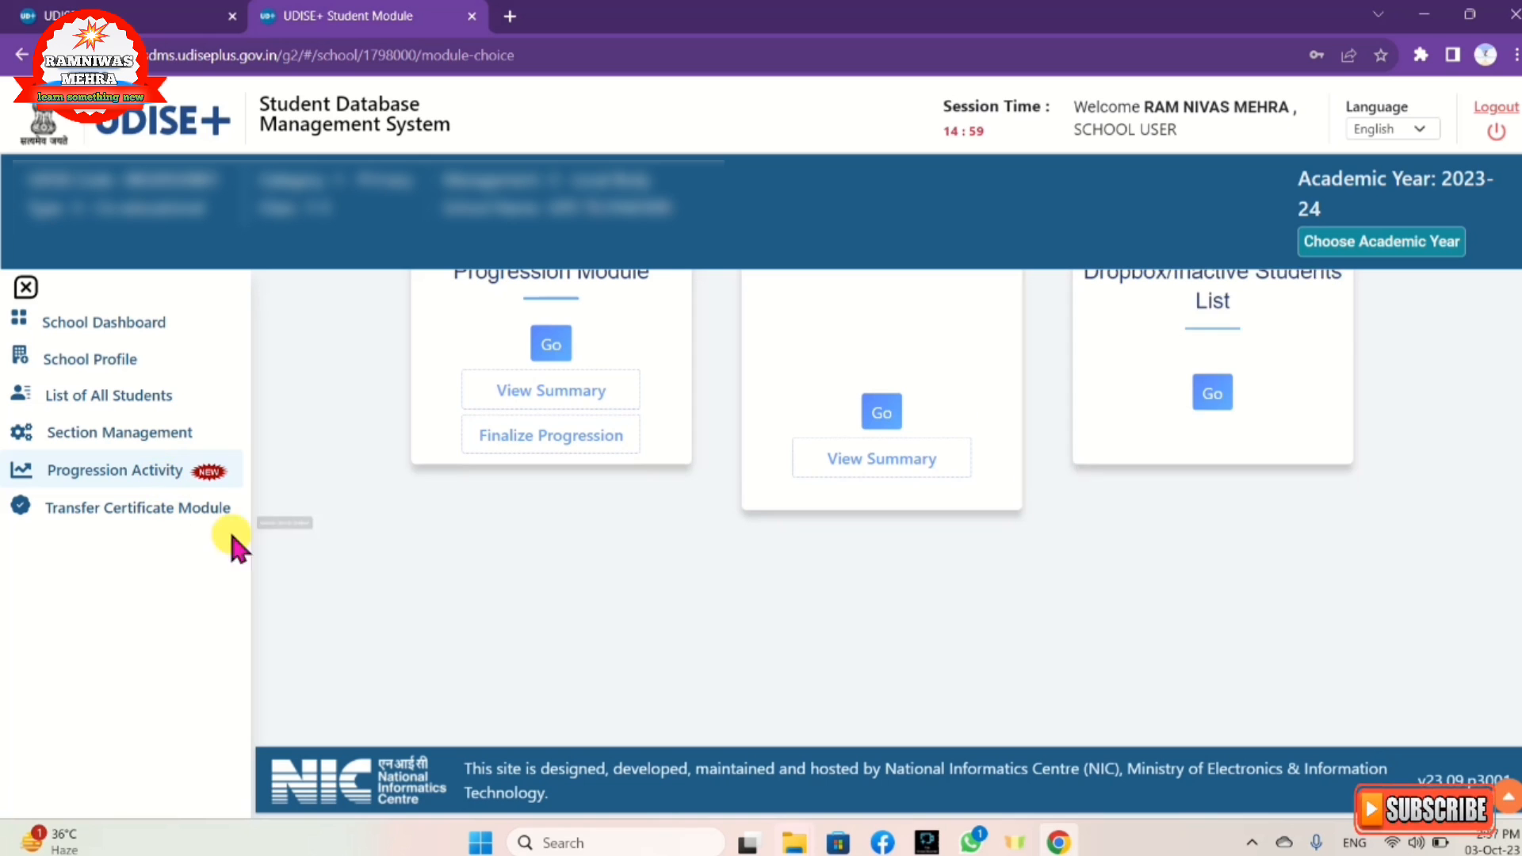
pyautogui.scroll(2, 273, 575)
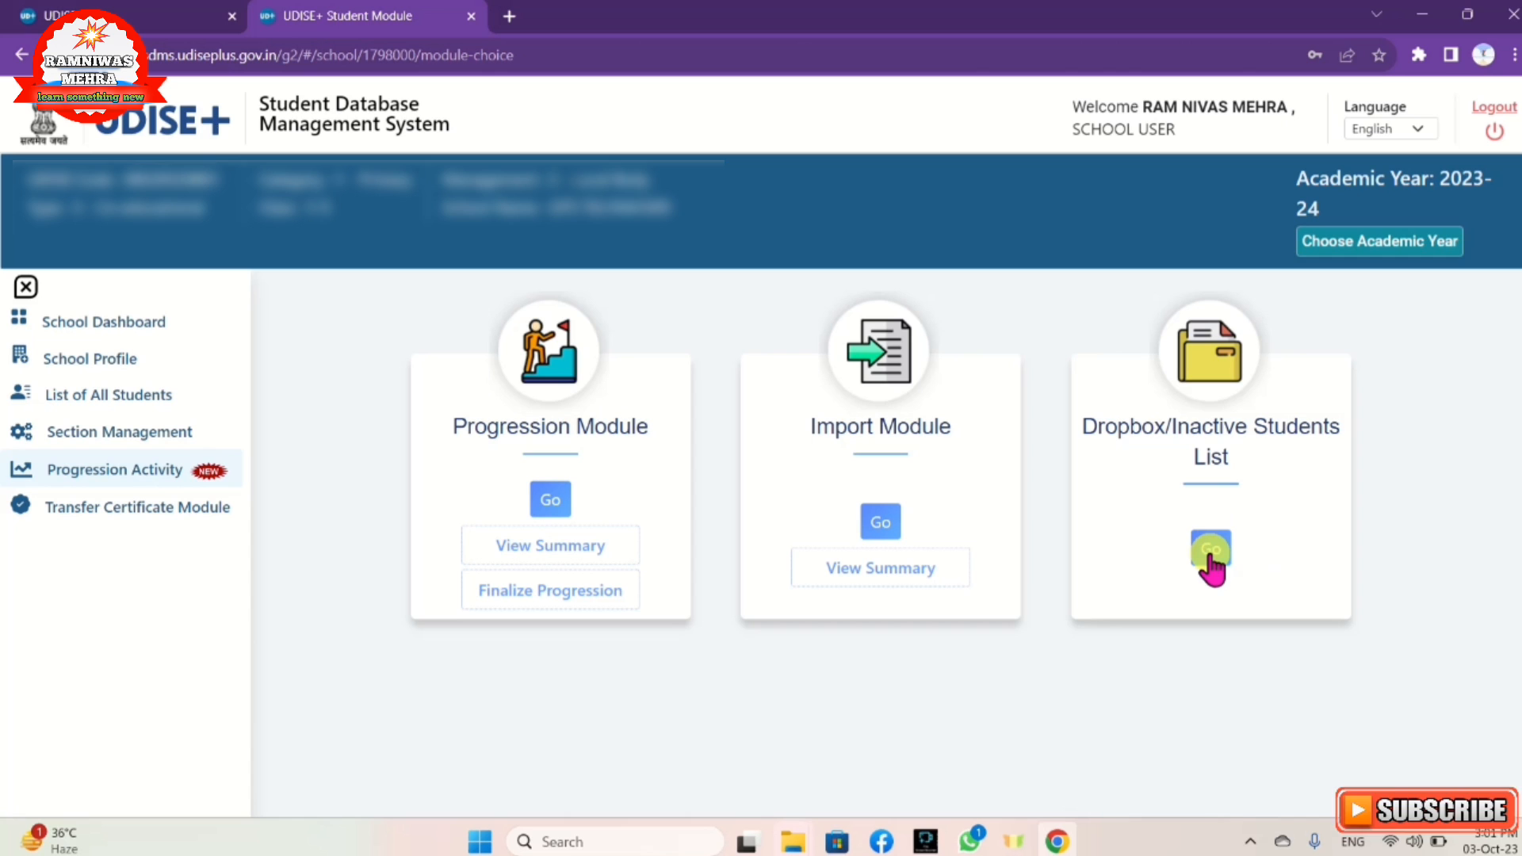
# Step: Open the Dropbox/Inactive Students List and filter it to district JHALAWAR and block SUNEL
pyautogui.click(1210, 555)
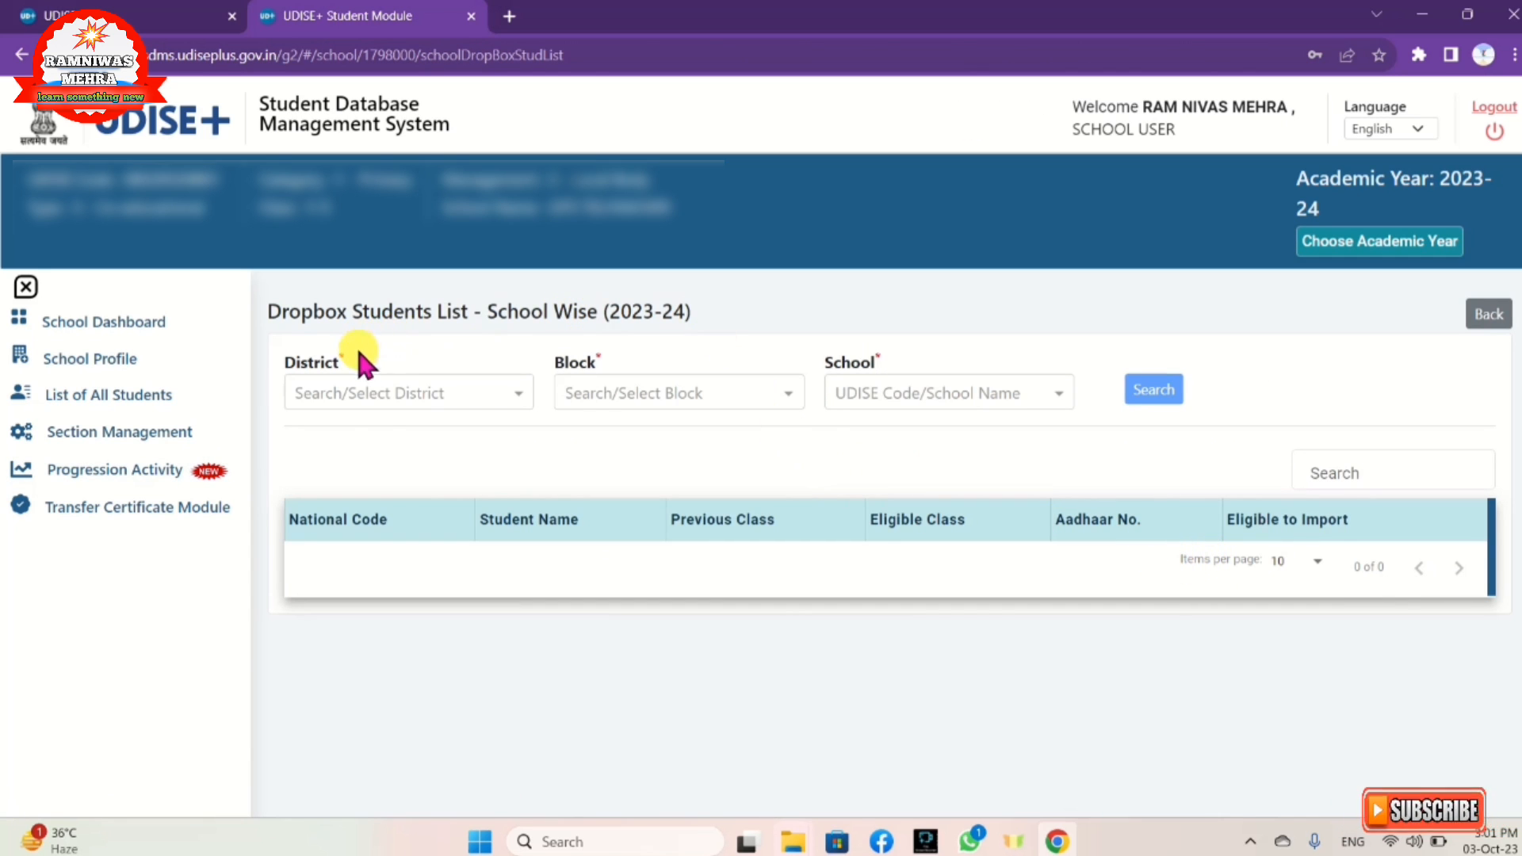
pyautogui.click(374, 390)
pyautogui.scroll(-4, 400, 547)
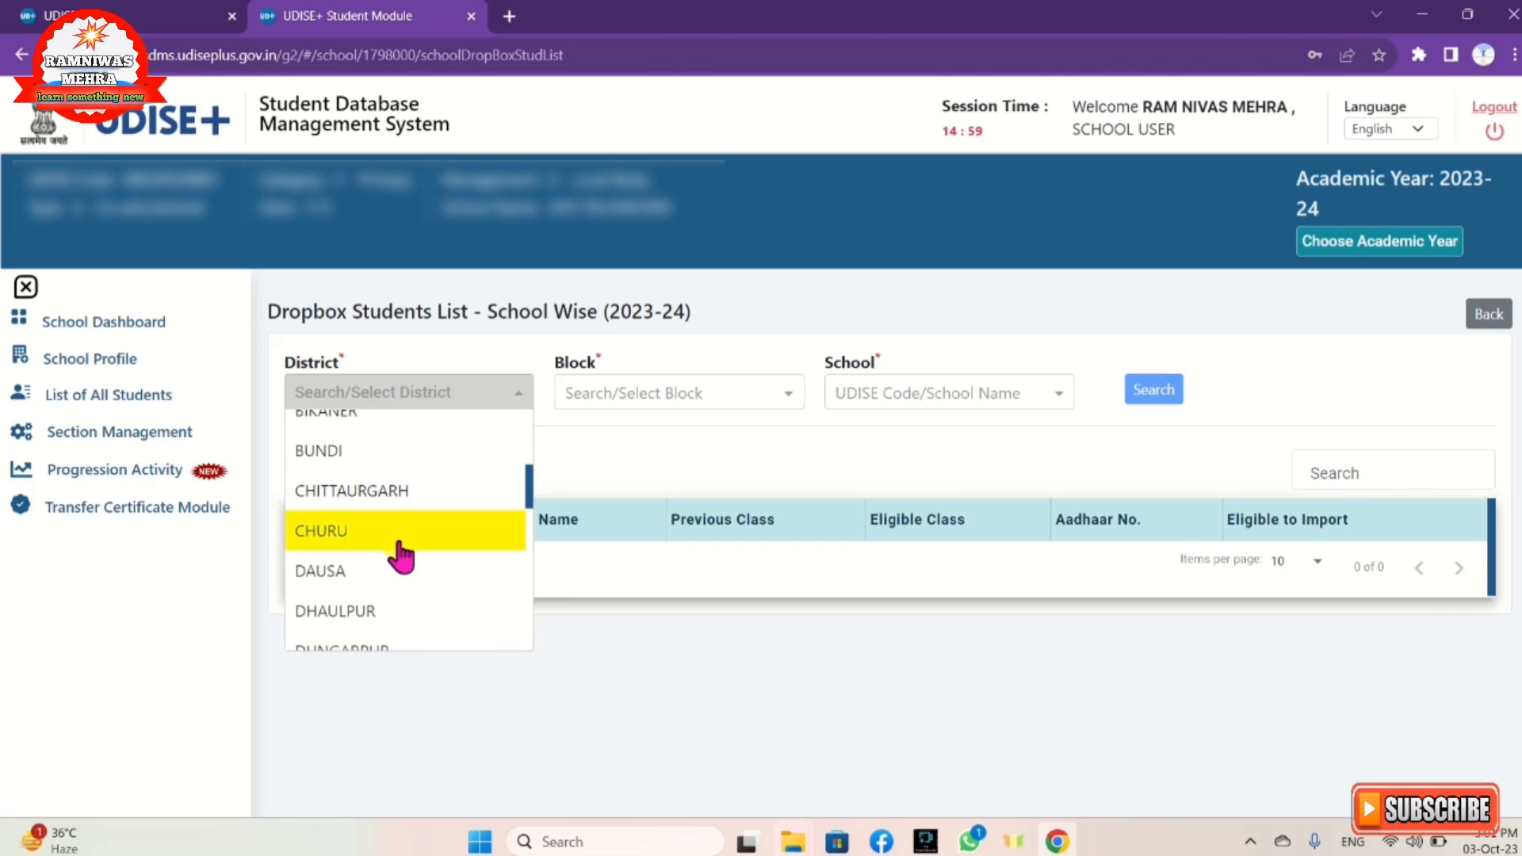
pyautogui.scroll(-3, 401, 555)
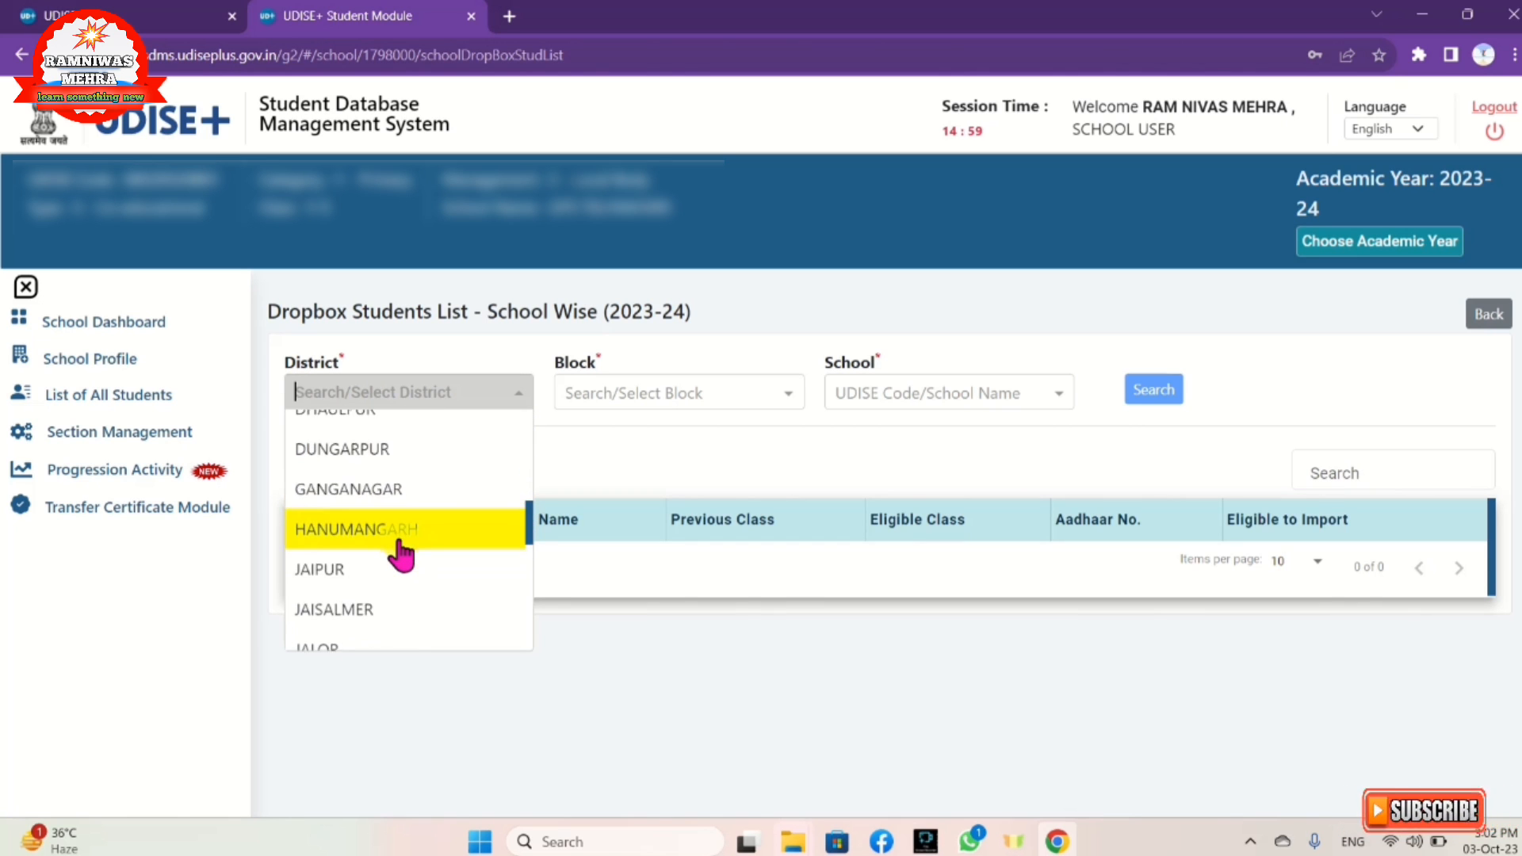
pyautogui.scroll(-3, 402, 555)
pyautogui.scroll(-3, 402, 555)
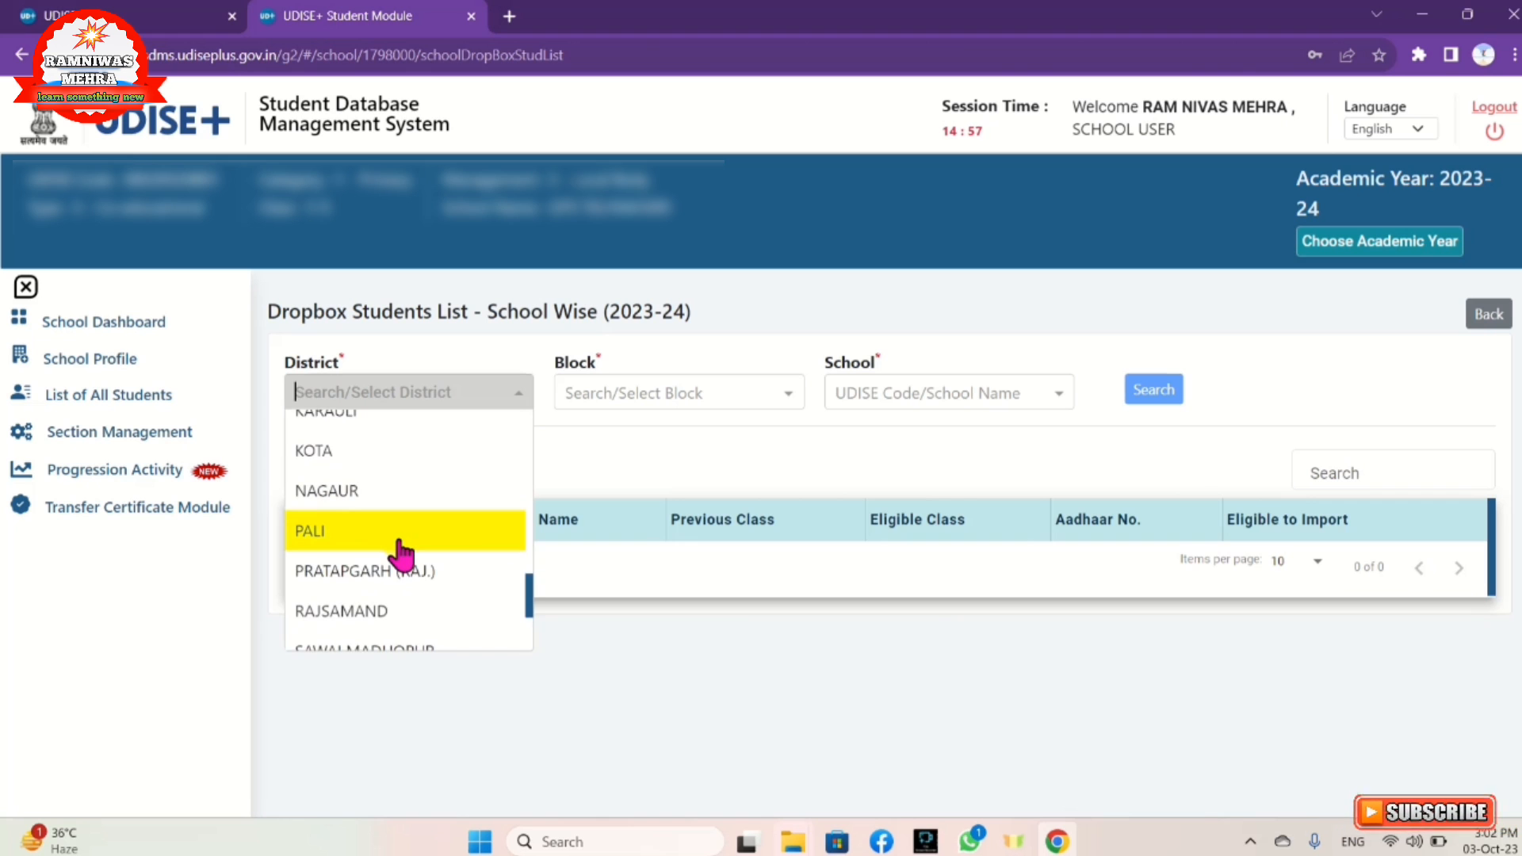
pyautogui.scroll(-3, 400, 554)
pyautogui.scroll(-2, 400, 554)
pyautogui.scroll(6, 390, 464)
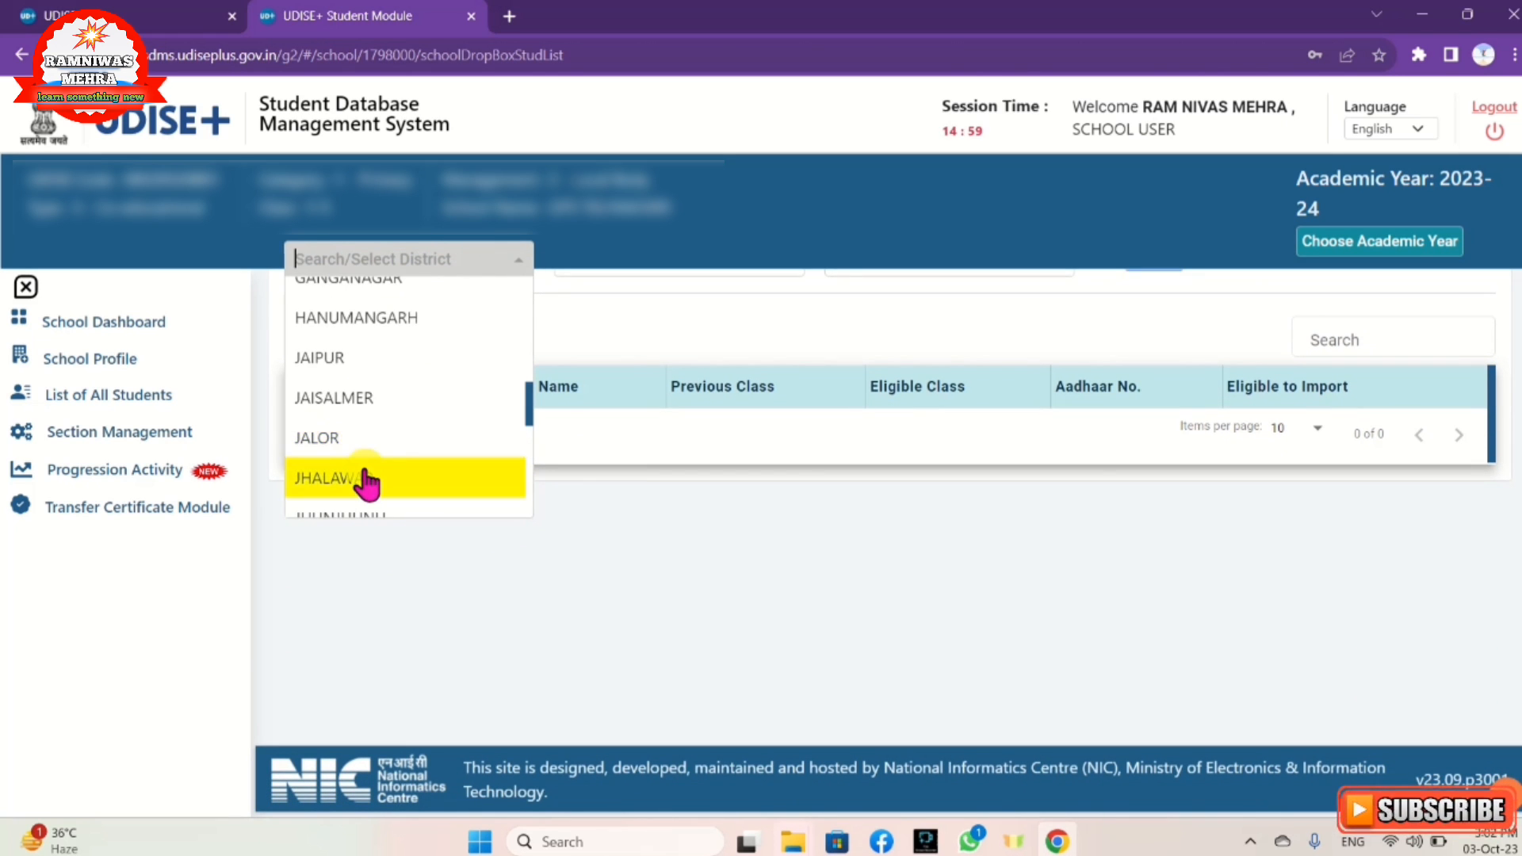
pyautogui.click(367, 478)
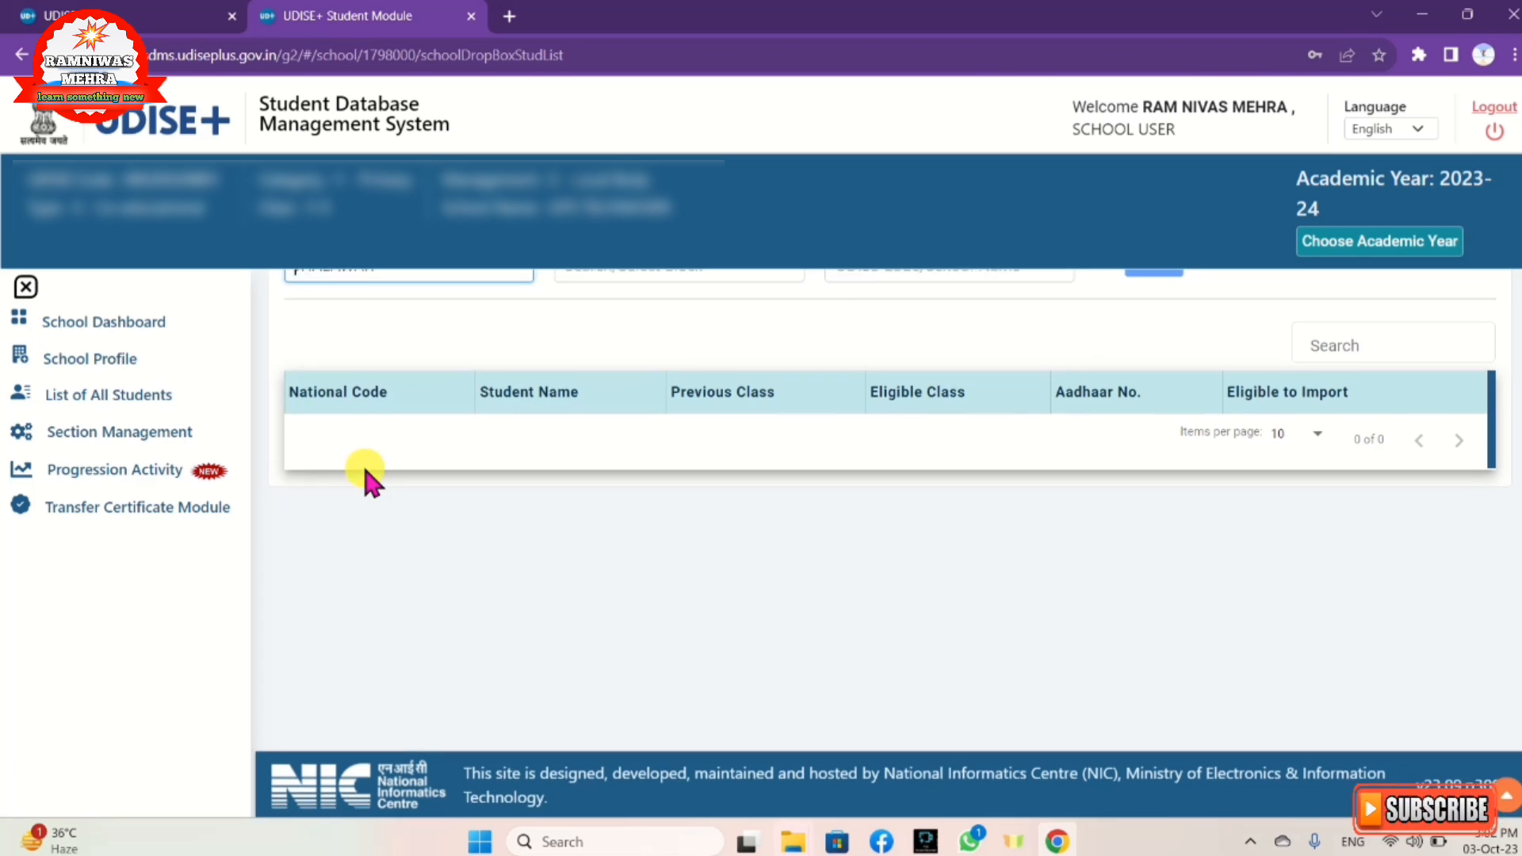
pyautogui.scroll(2, 363, 462)
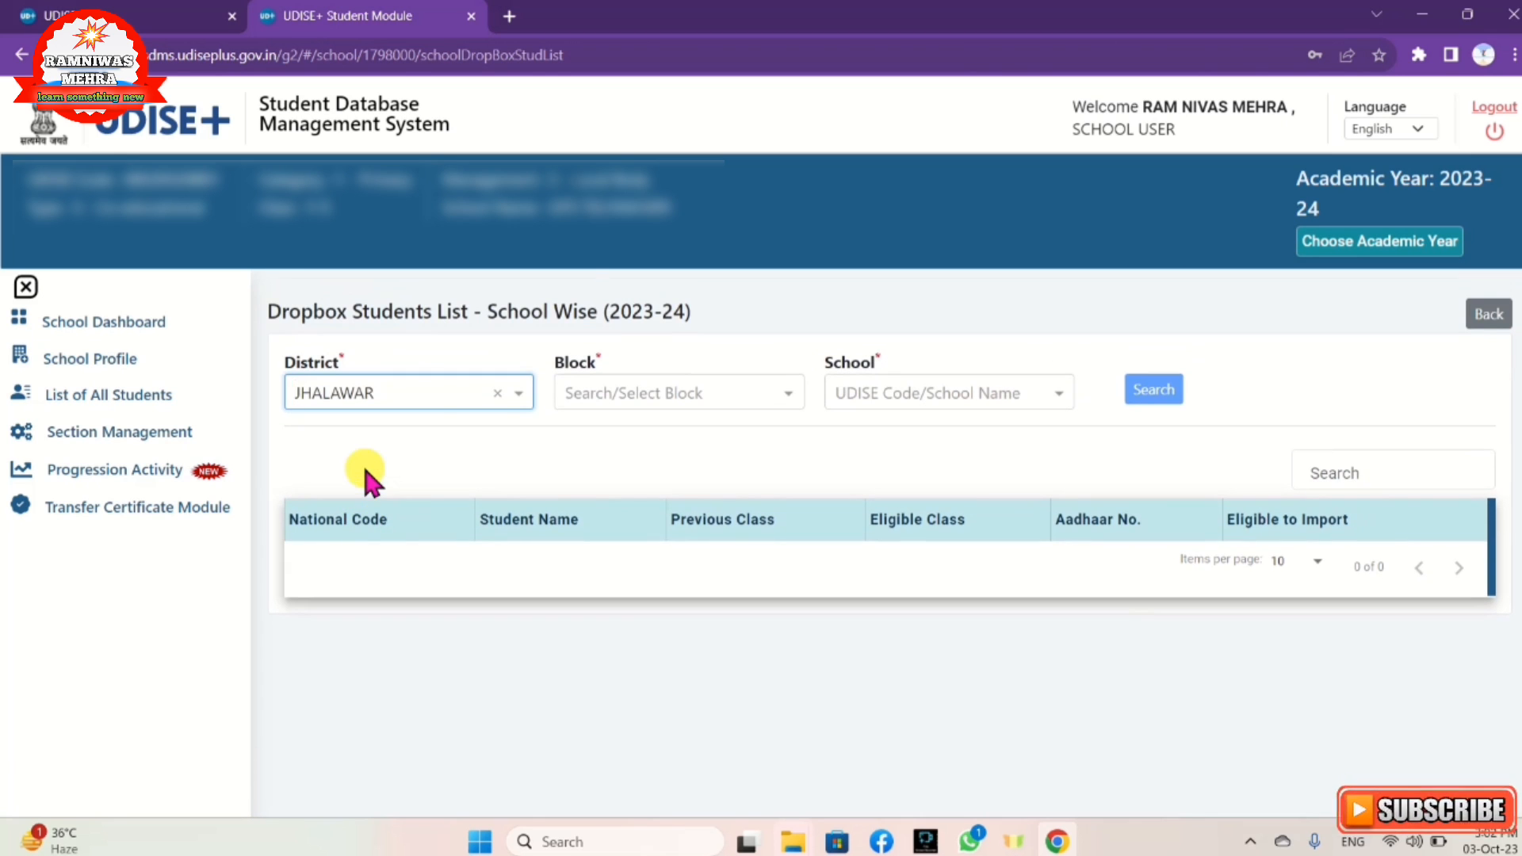
pyautogui.click(624, 392)
pyautogui.scroll(-1, 634, 594)
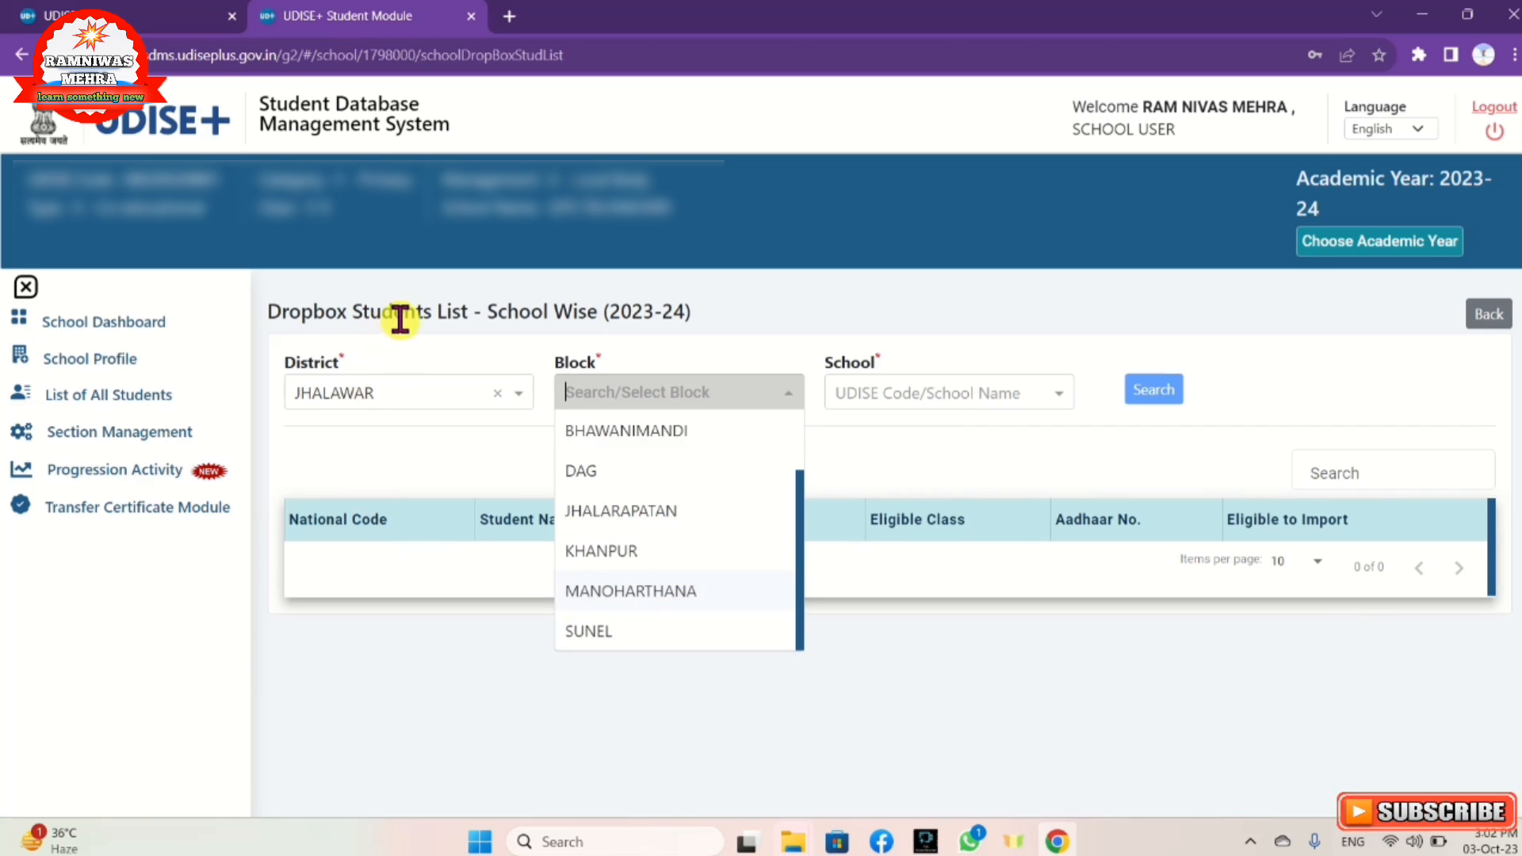
pyautogui.click(581, 637)
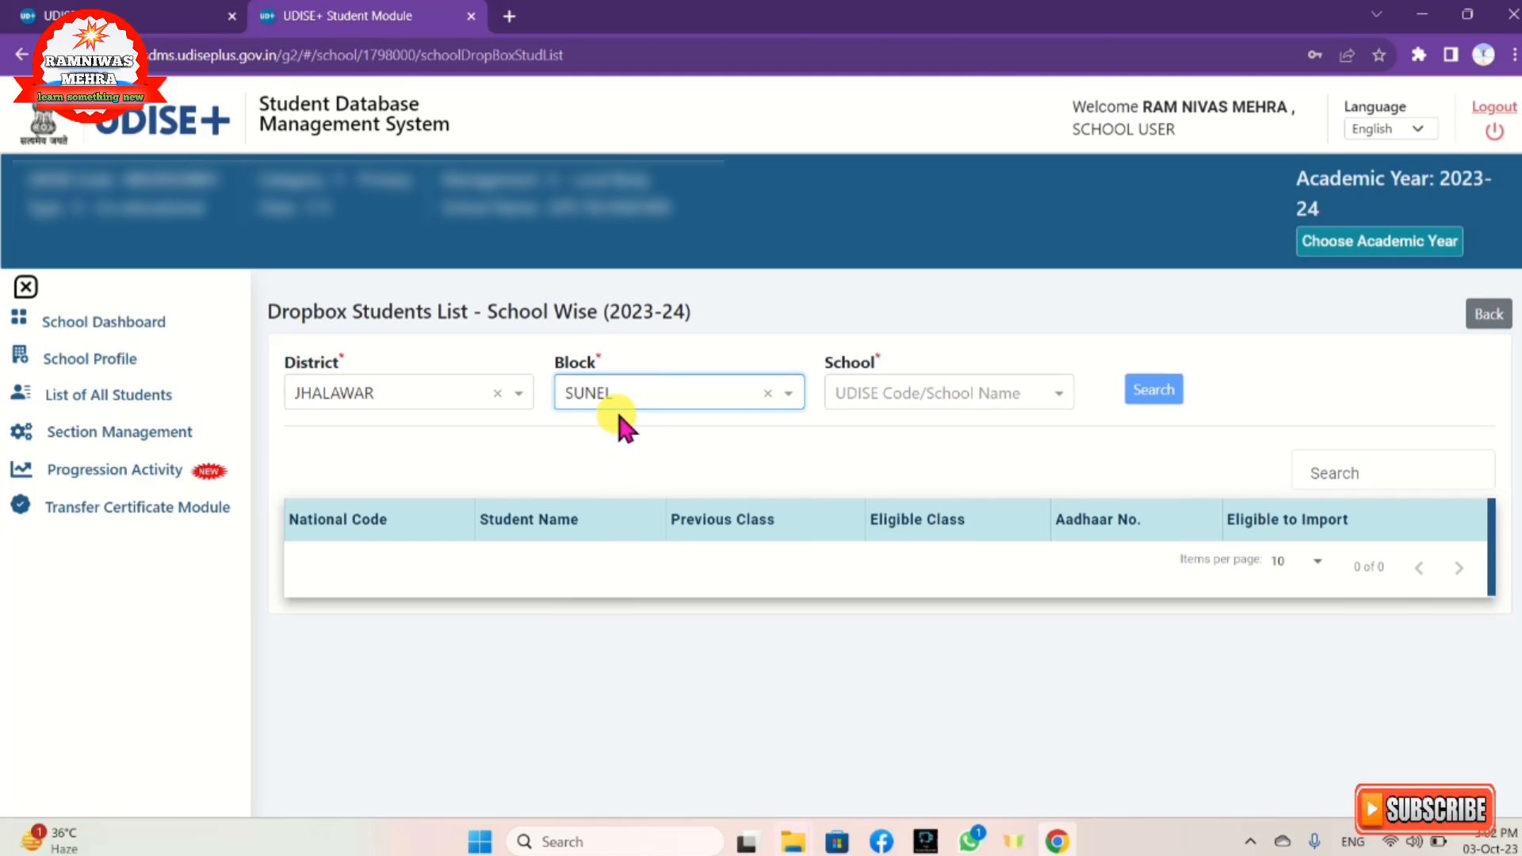
# Step: Choose the SUNEL school whose dropbox students should be viewed
pyautogui.click(839, 389)
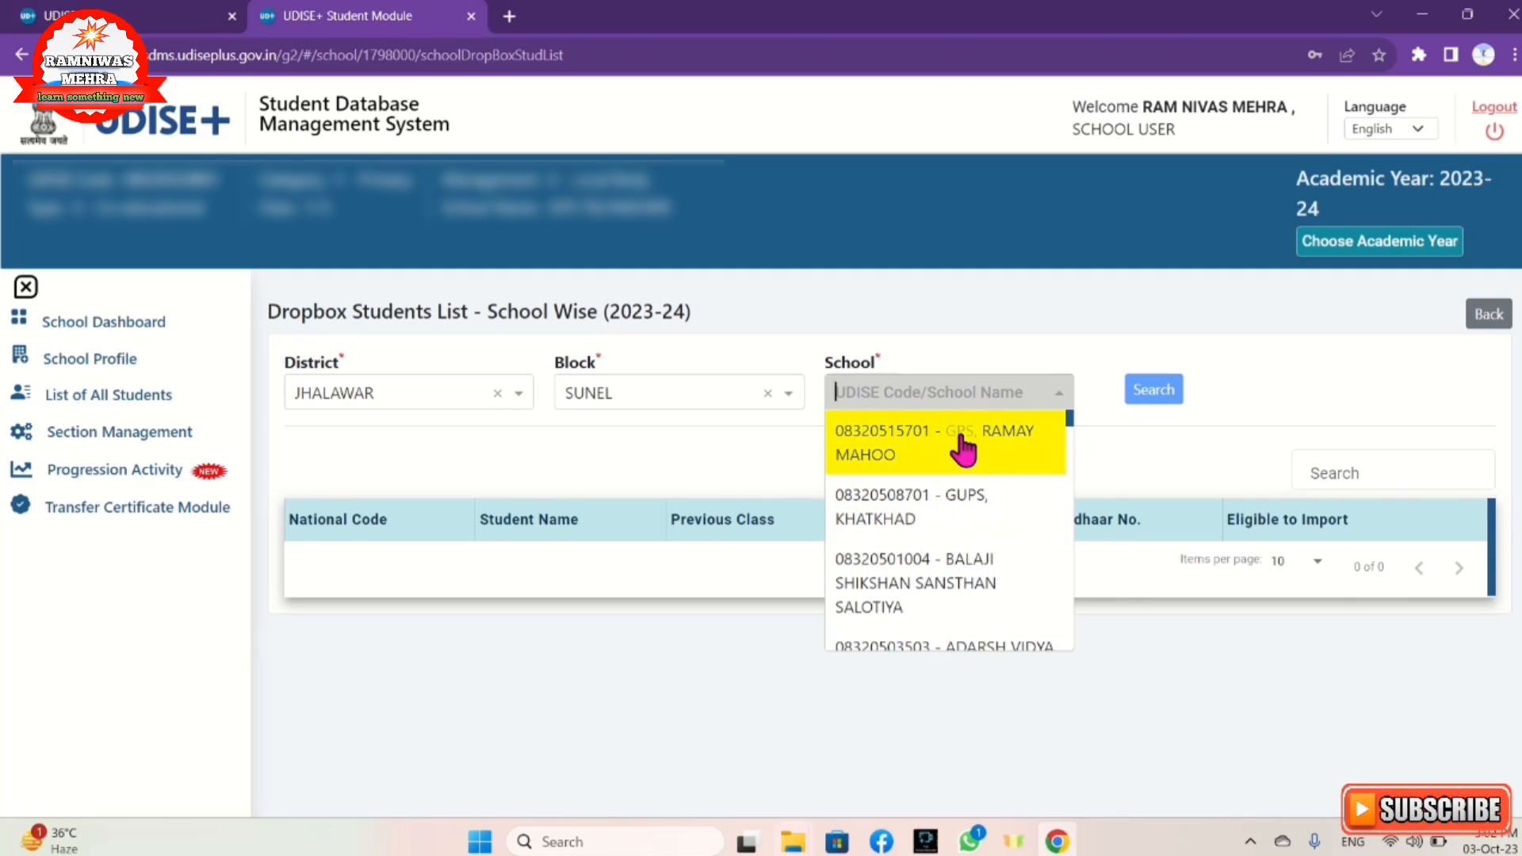
pyautogui.scroll(-1, 935, 428)
pyautogui.scroll(-10, 935, 435)
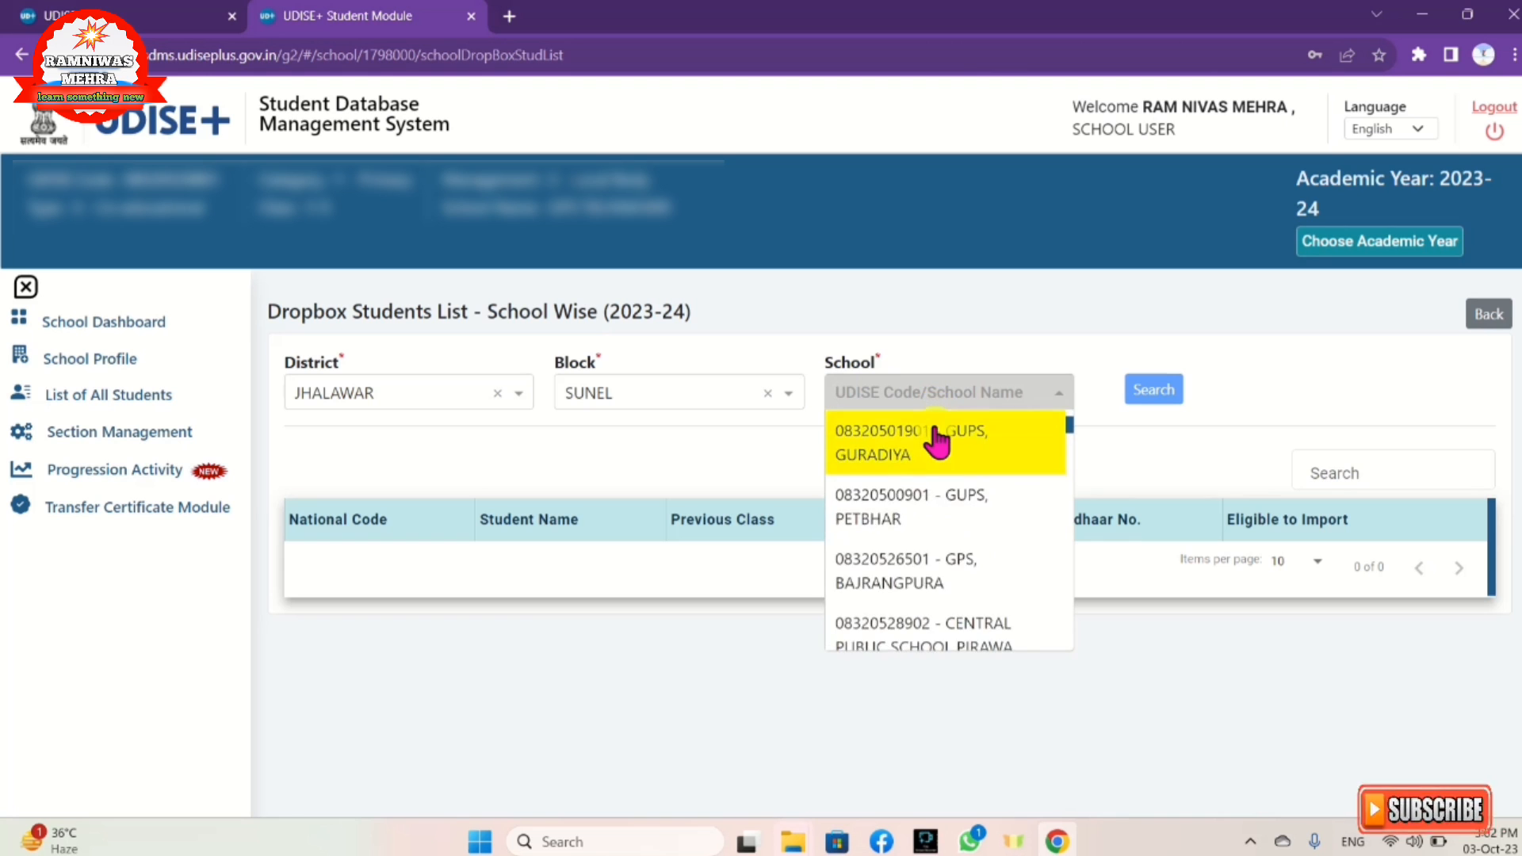
pyautogui.scroll(2, 935, 445)
pyautogui.scroll(-2, 935, 448)
pyautogui.scroll(-5, 933, 450)
pyautogui.scroll(5, 933, 450)
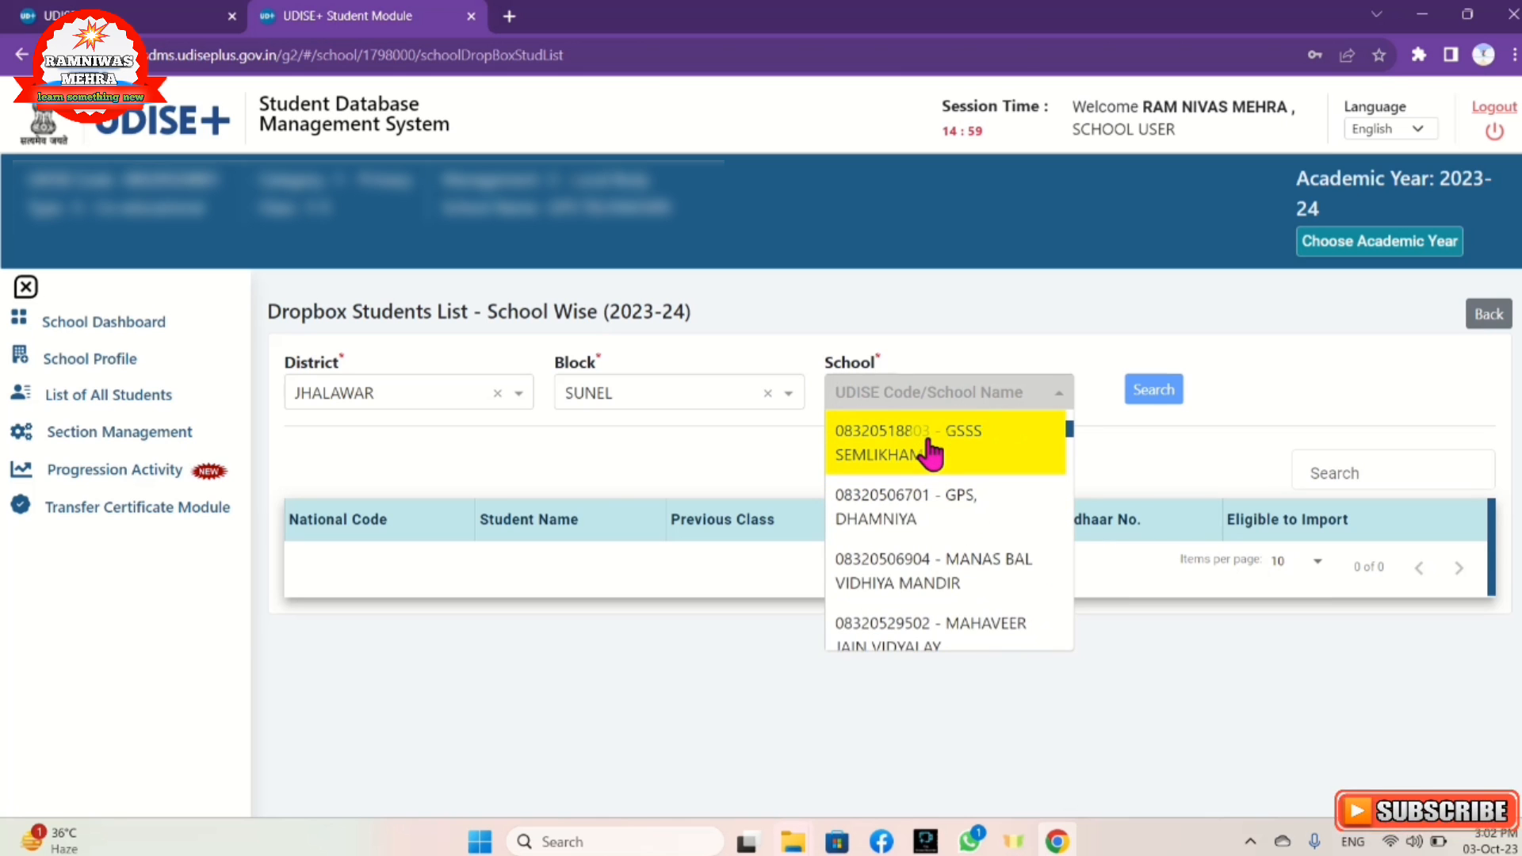
pyautogui.scroll(3, 931, 454)
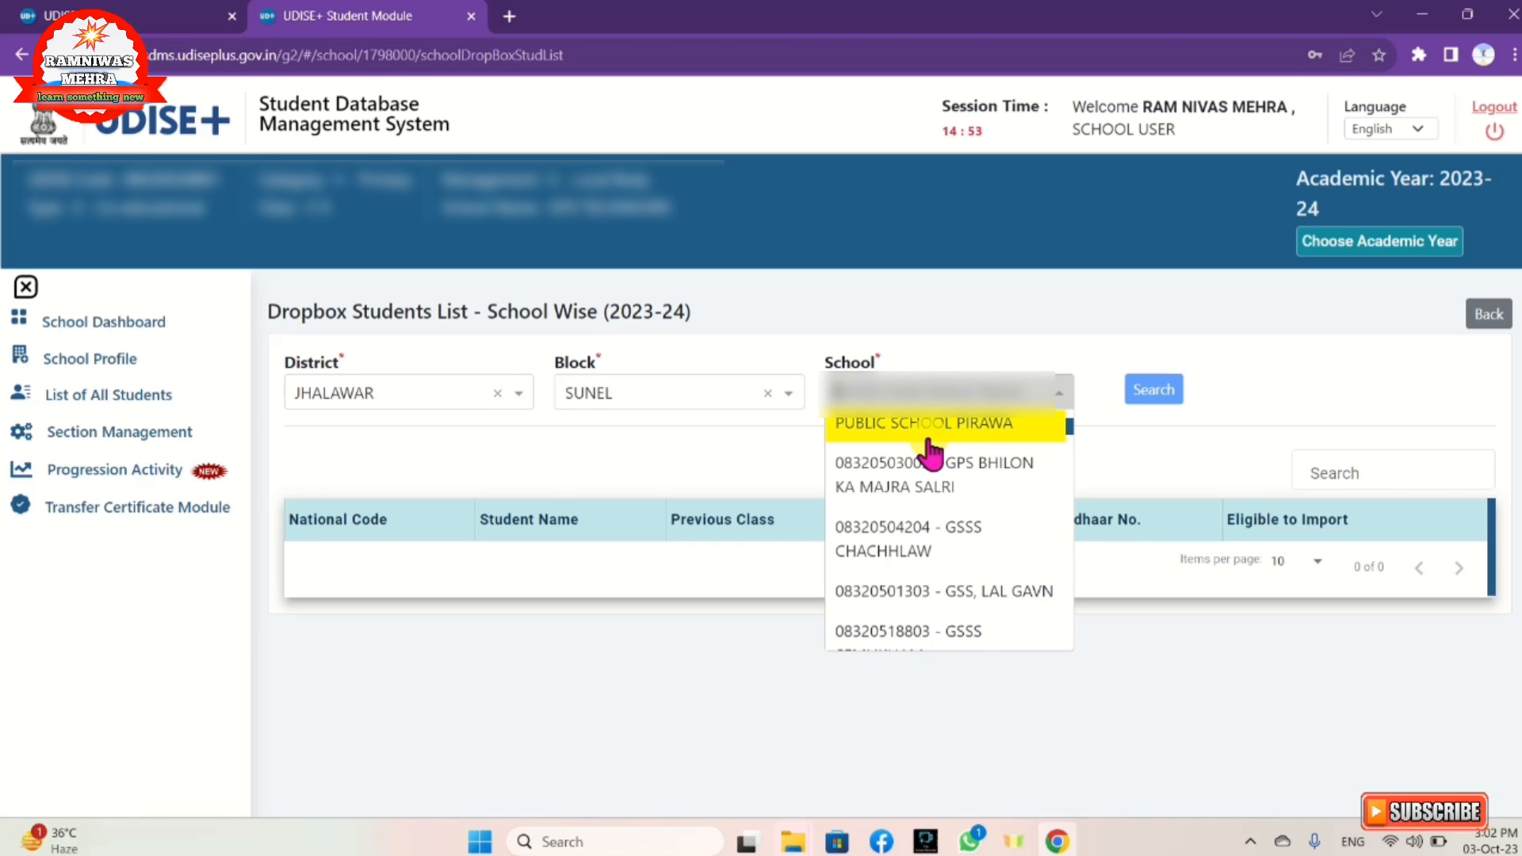
pyautogui.click(860, 581)
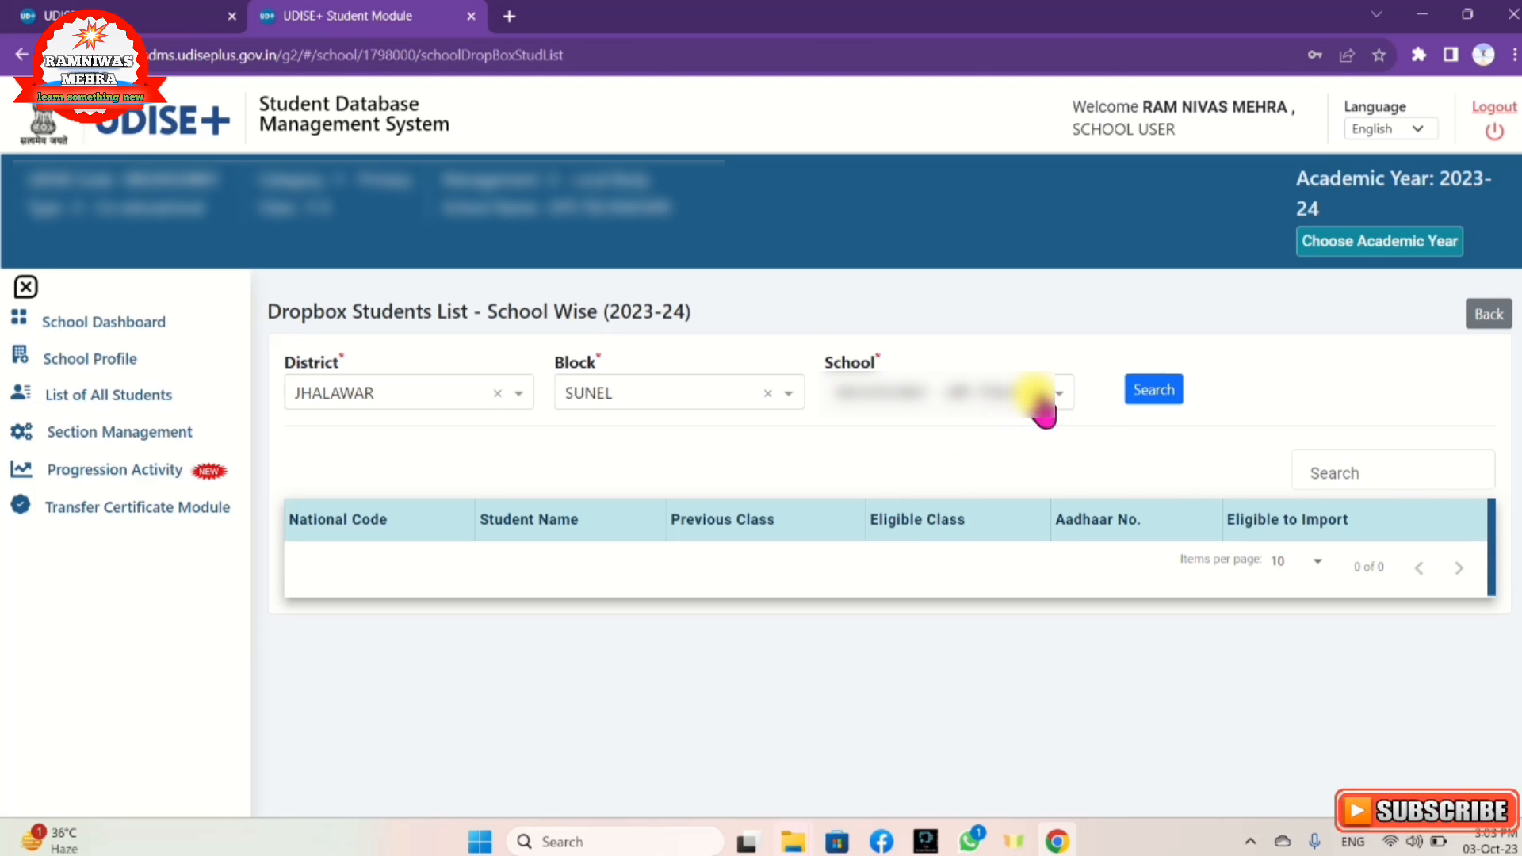
# Step: Search the school's 2023-24 dropbox list (9 students, all importable), then return to Progression Activity
pyautogui.click(1154, 390)
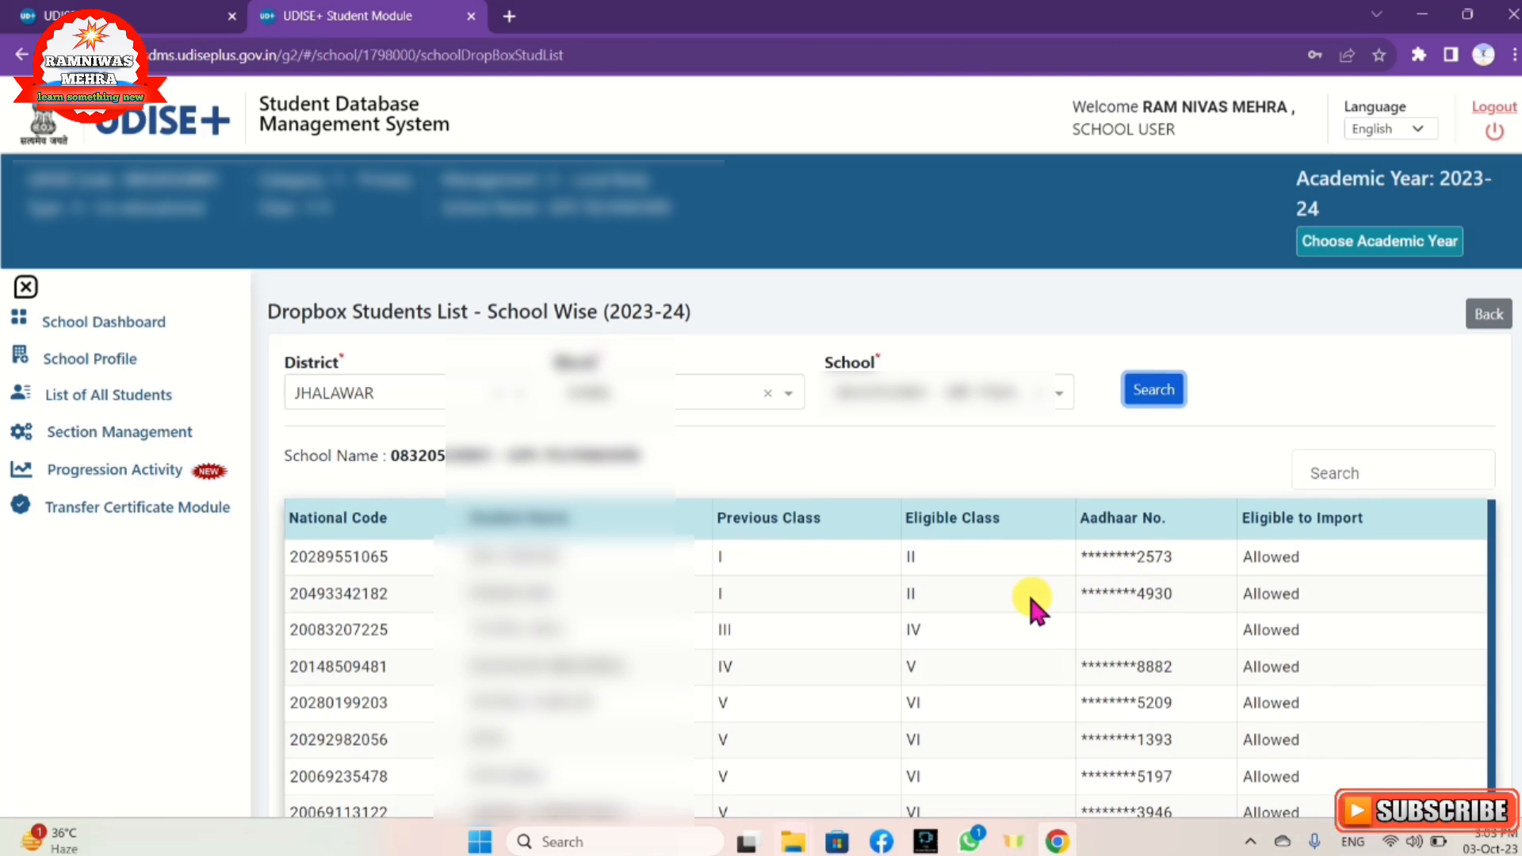
pyautogui.scroll(-3, 1024, 600)
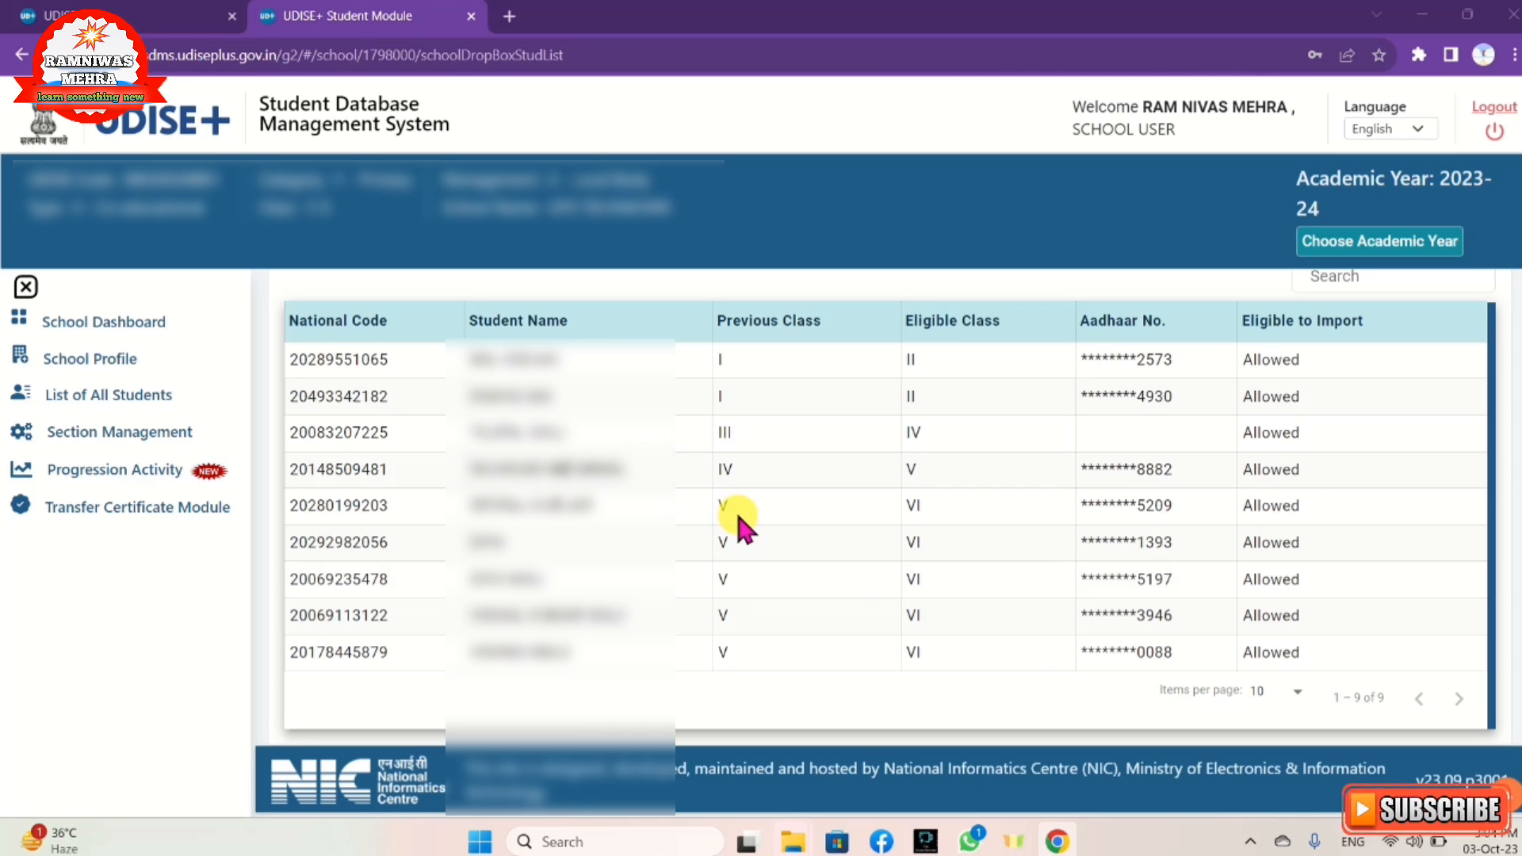
pyautogui.click(194, 472)
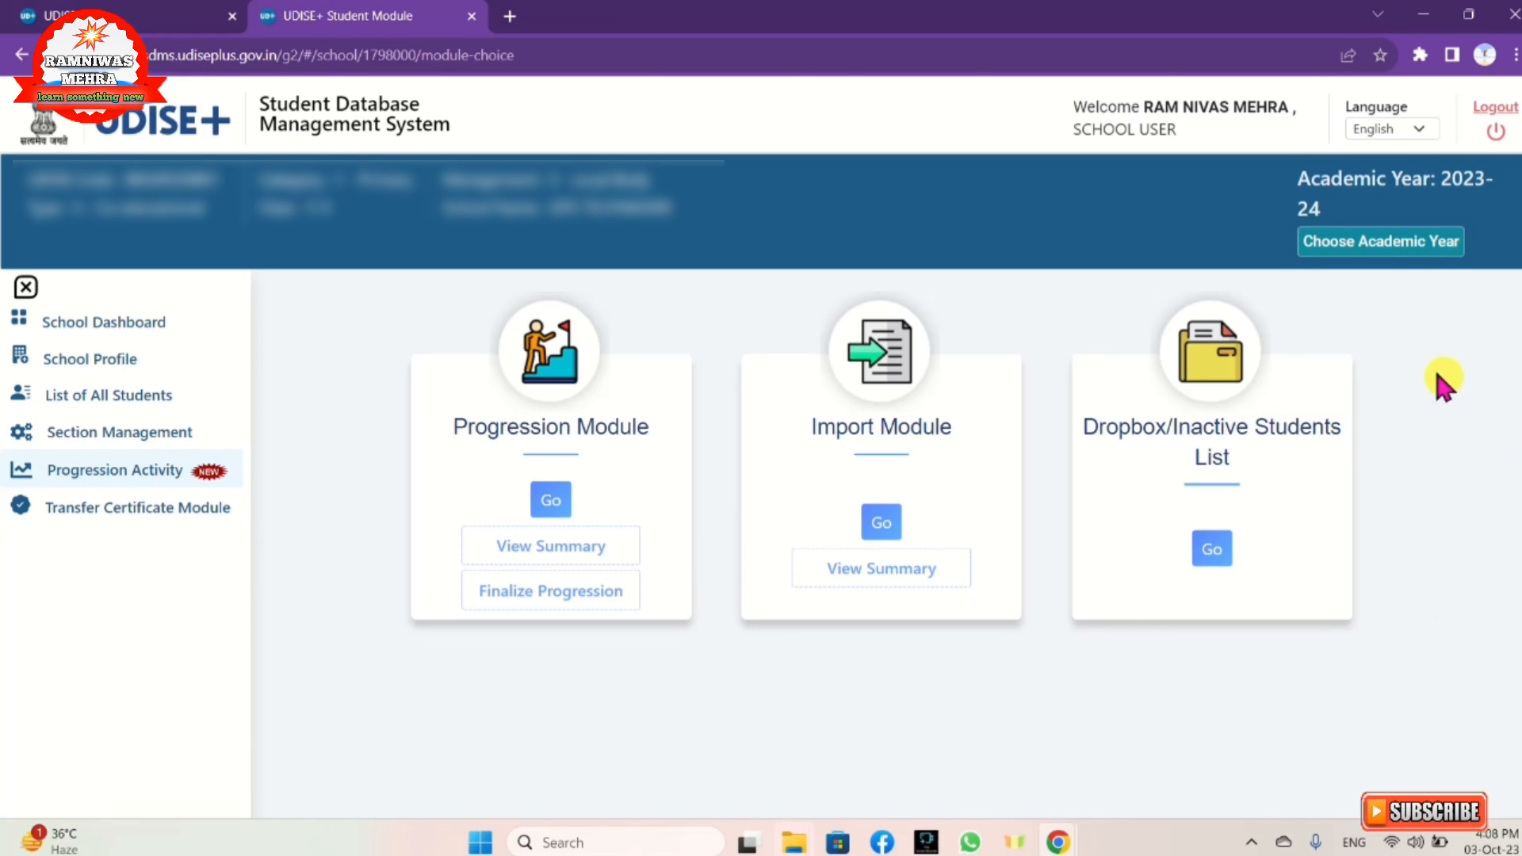